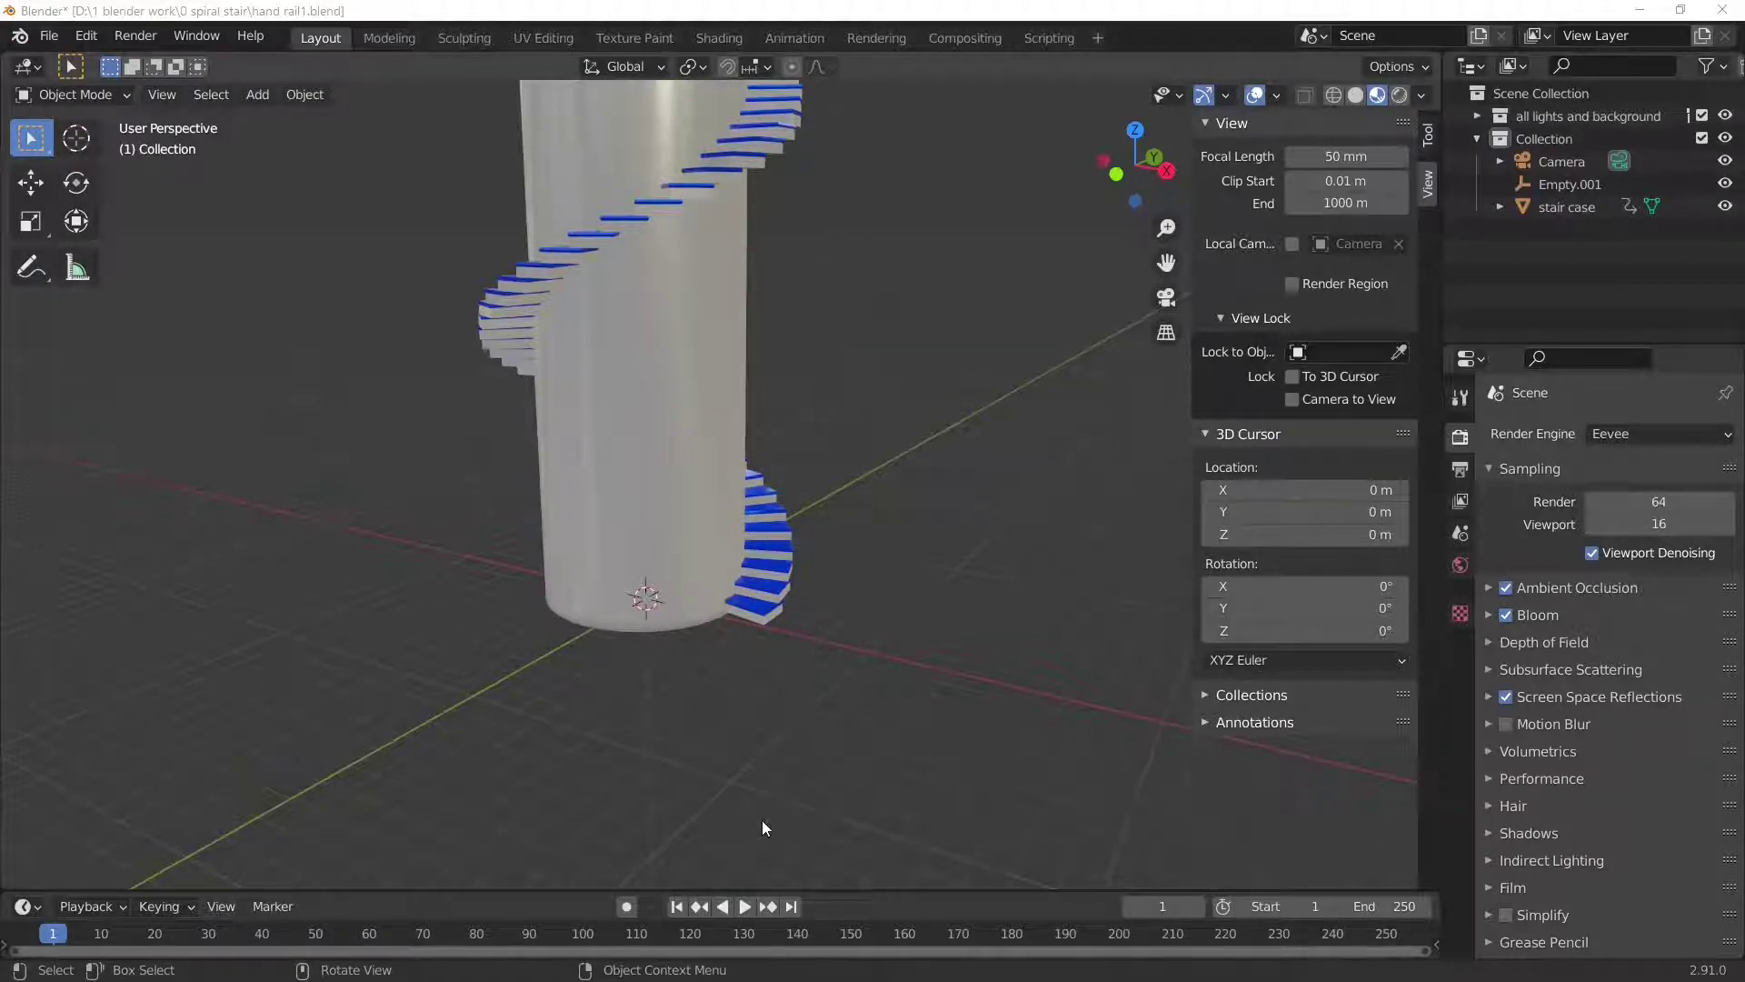
- Add a Circle mesh and move it out along X beside the staircase base
{"action": "scroll", "coordinate": [762, 820], "scroll_direction": "up", "scroll_amount": 6}
{"action": "scroll", "coordinate": [960, 668], "scroll_direction": "down", "scroll_amount": 5}
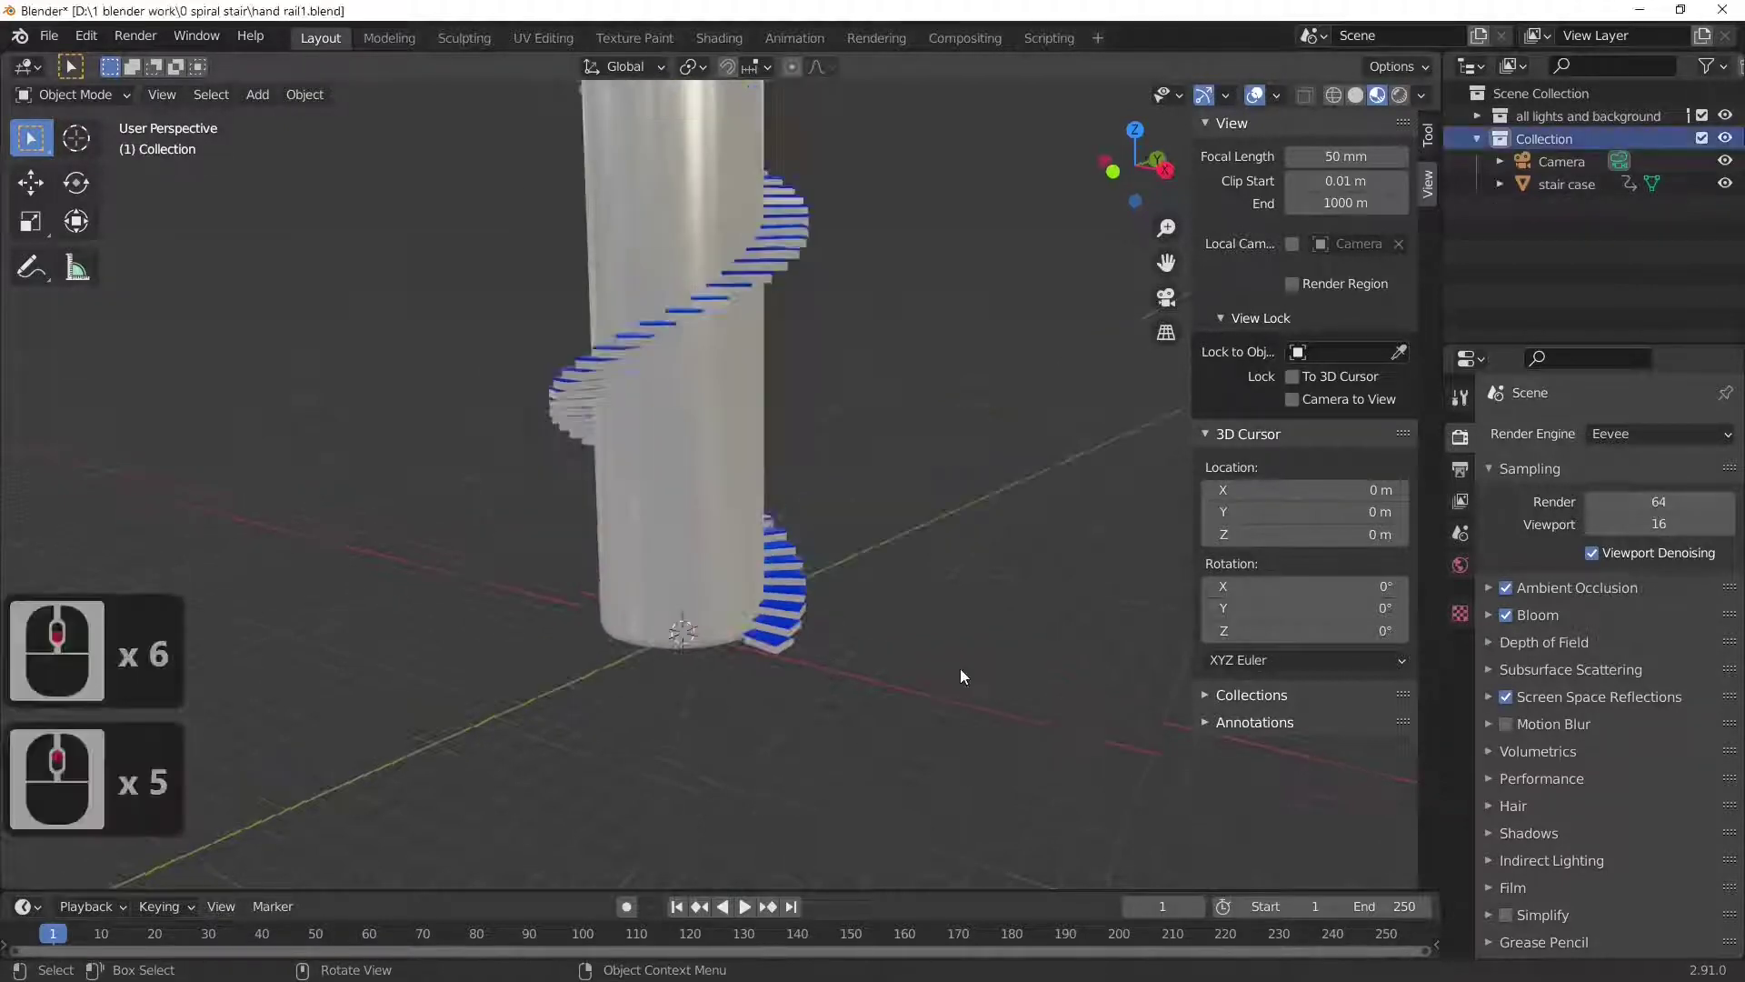
{"action": "left_click", "coordinate": [268, 100]}
{"action": "mouse_move", "coordinate": [308, 122]}
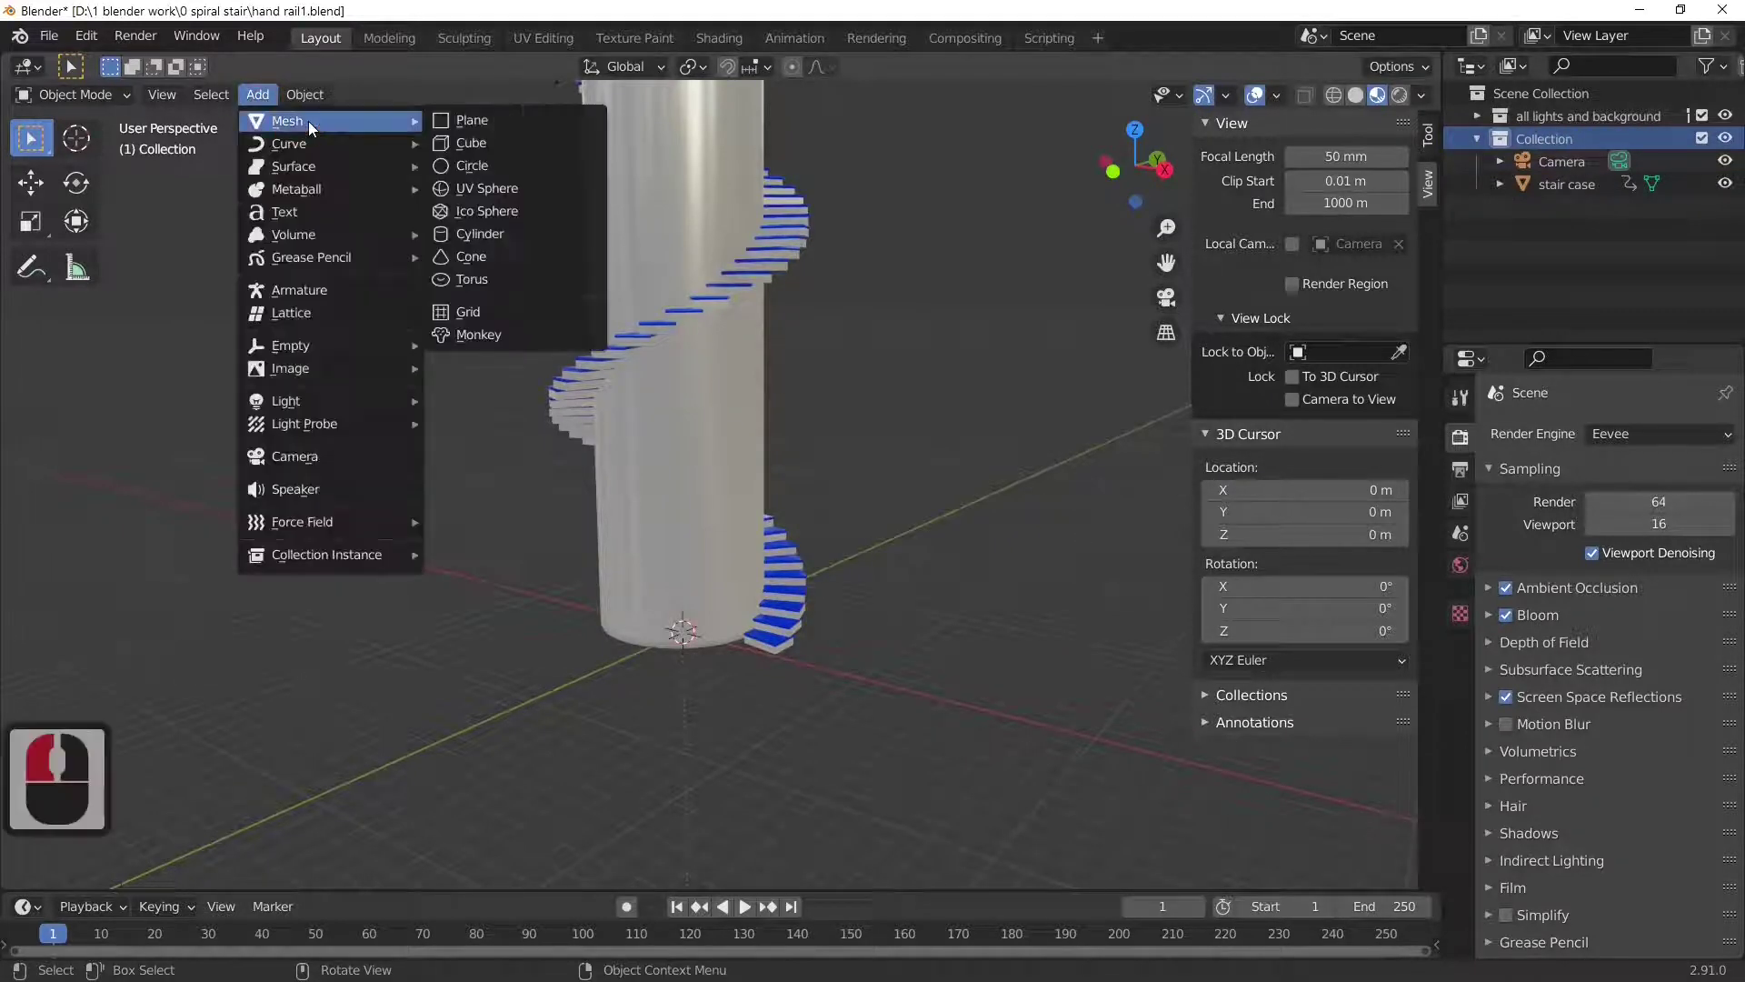
{"action": "left_click", "coordinate": [522, 169]}
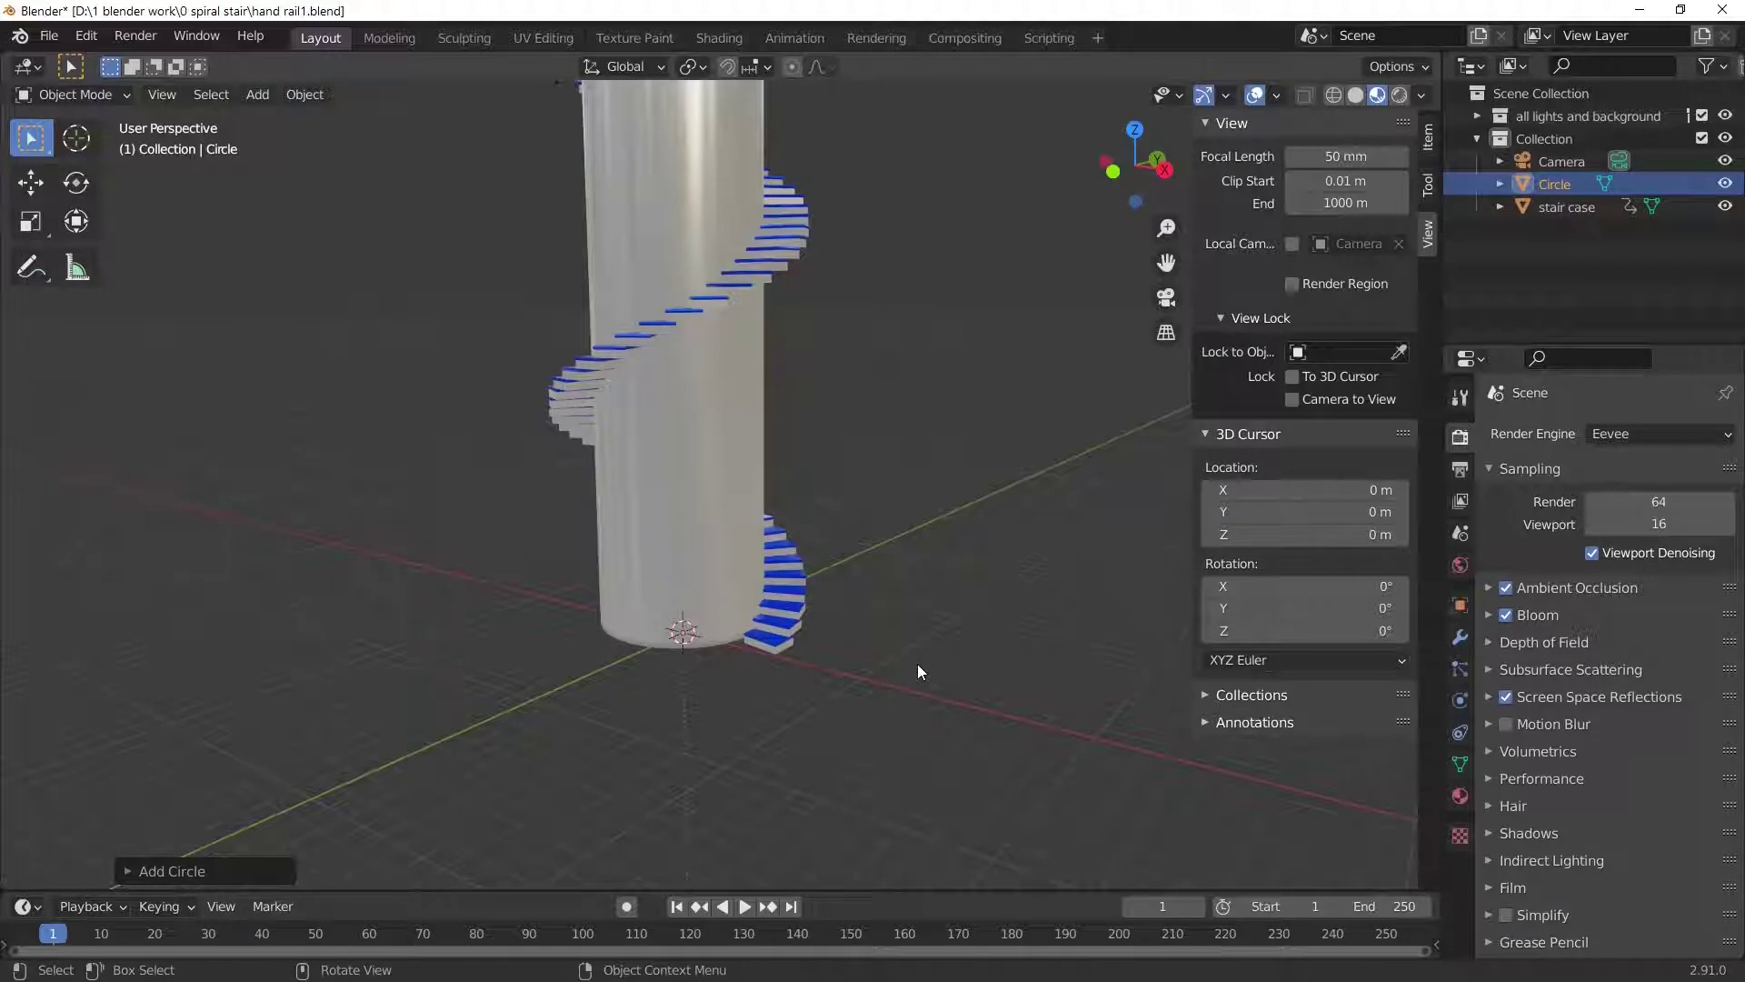
{"action": "key", "text": "g"}
{"action": "key", "text": "x"}
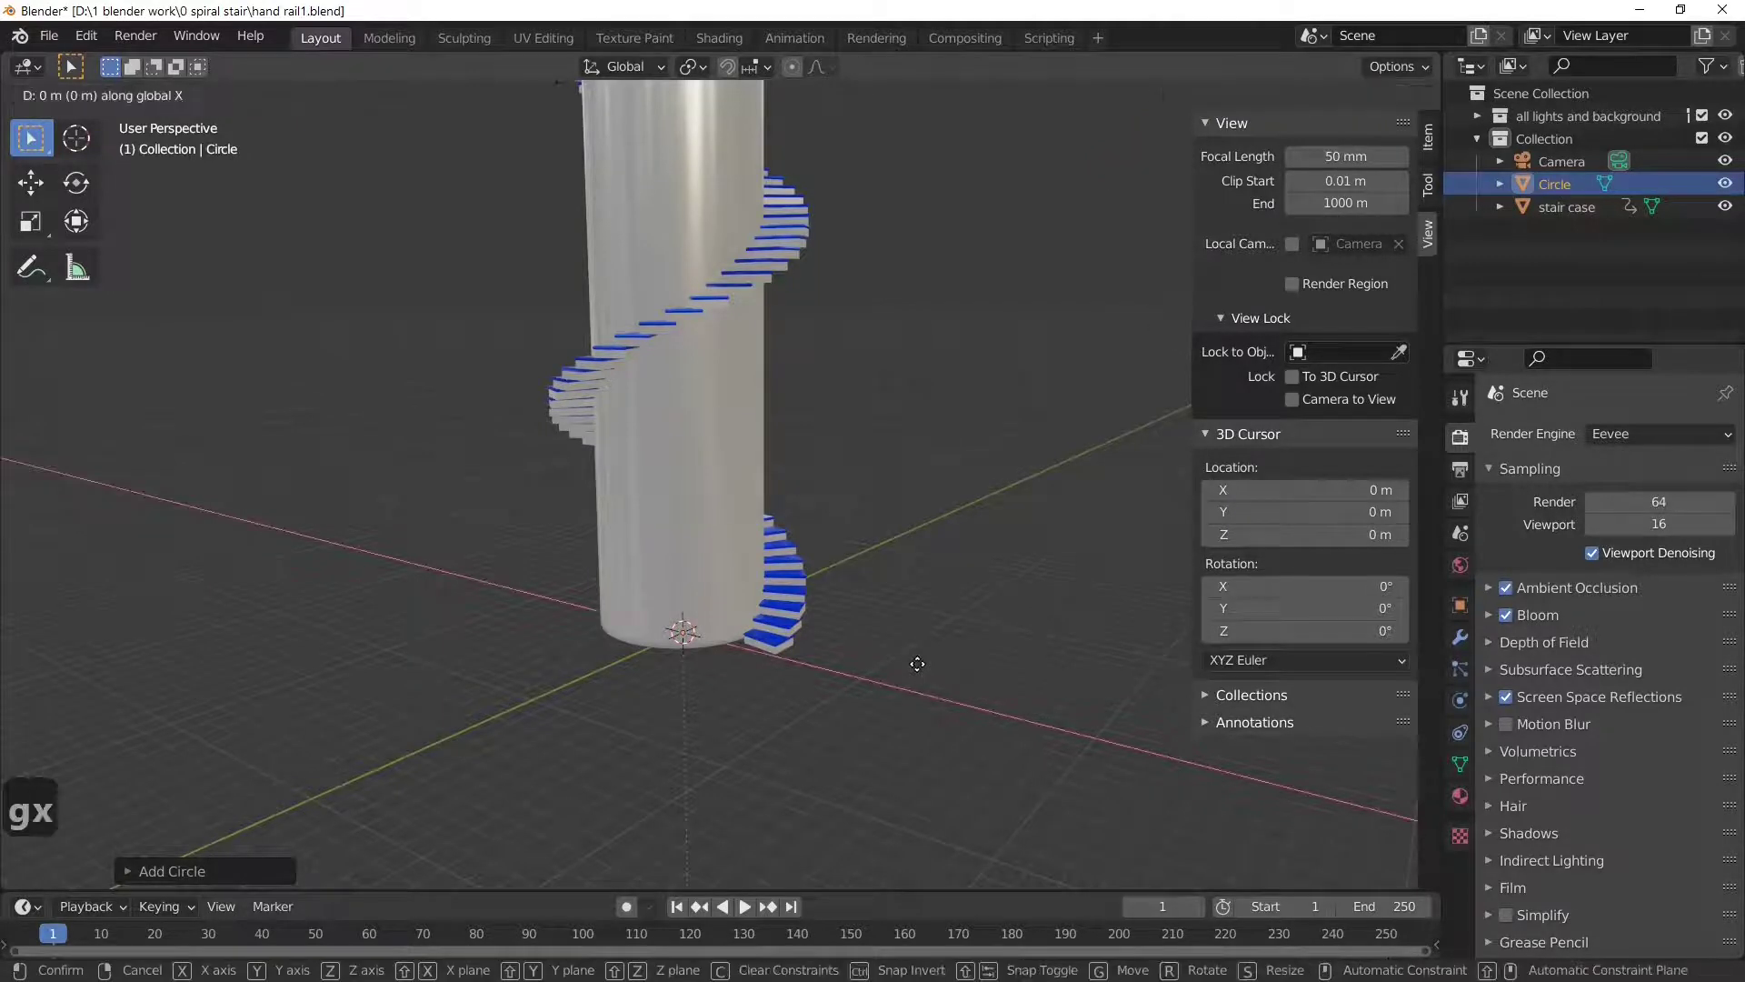
{"action": "left_click", "coordinate": [1098, 711]}
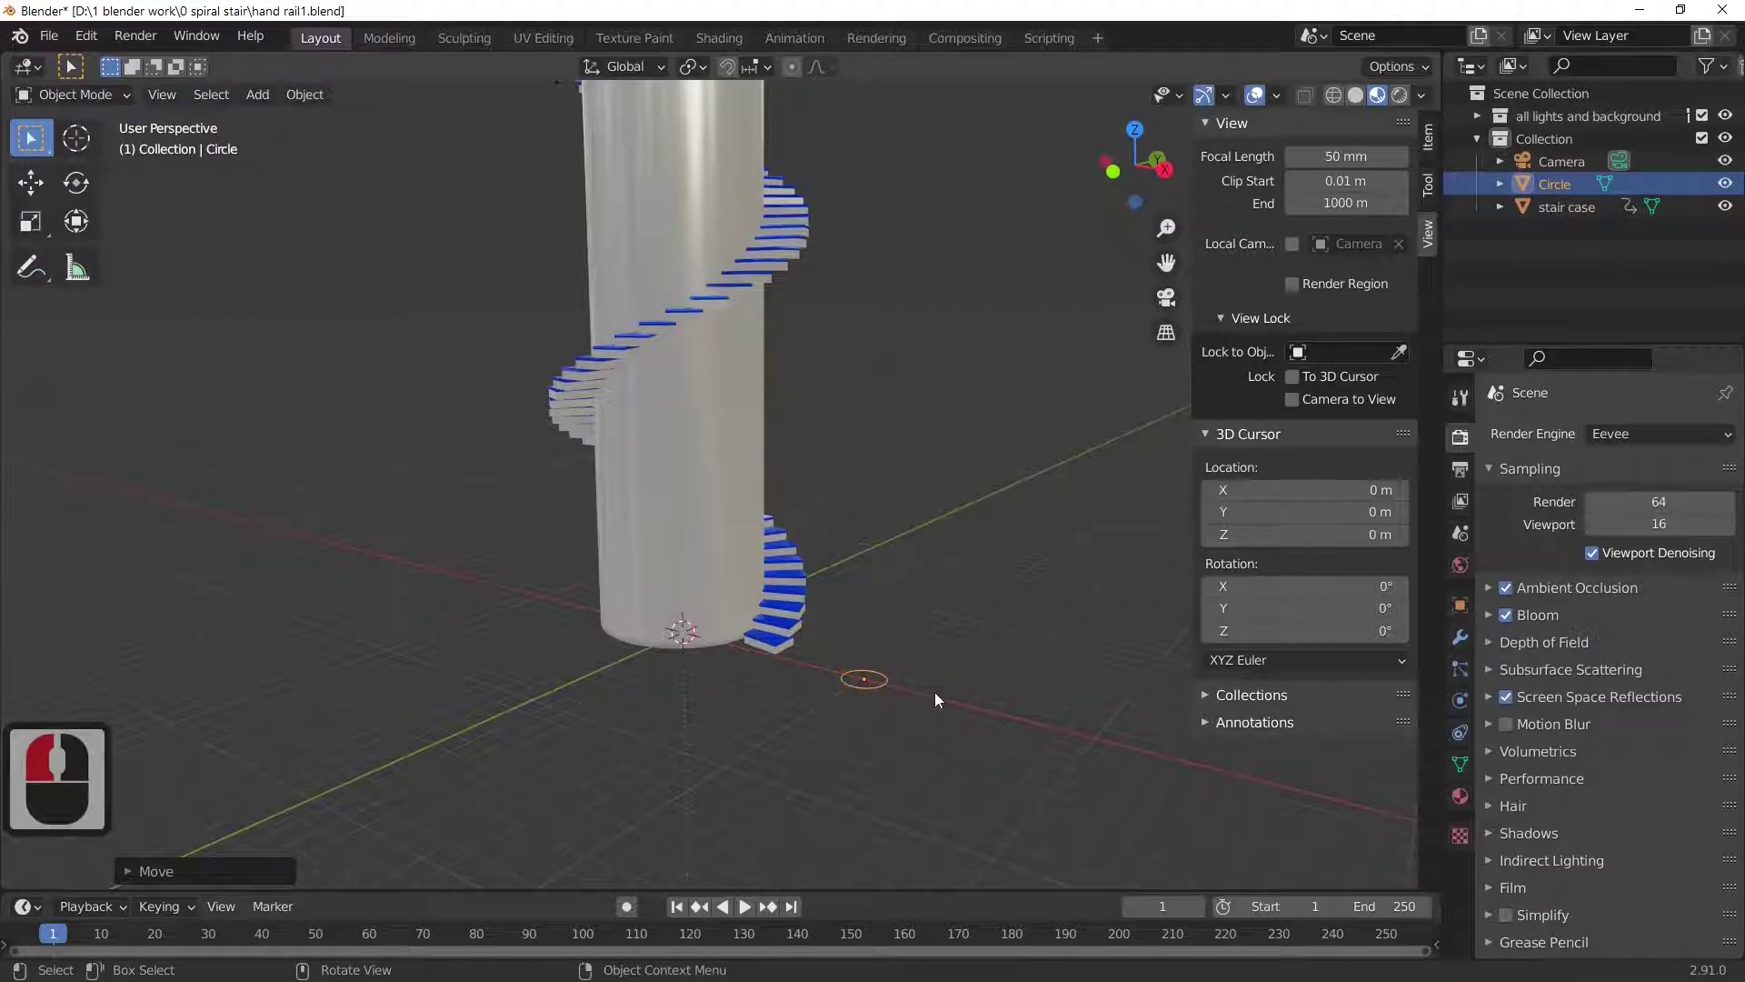
- Rotate the circle 90° about X so it stands upright
{"action": "key", "text": "r"}
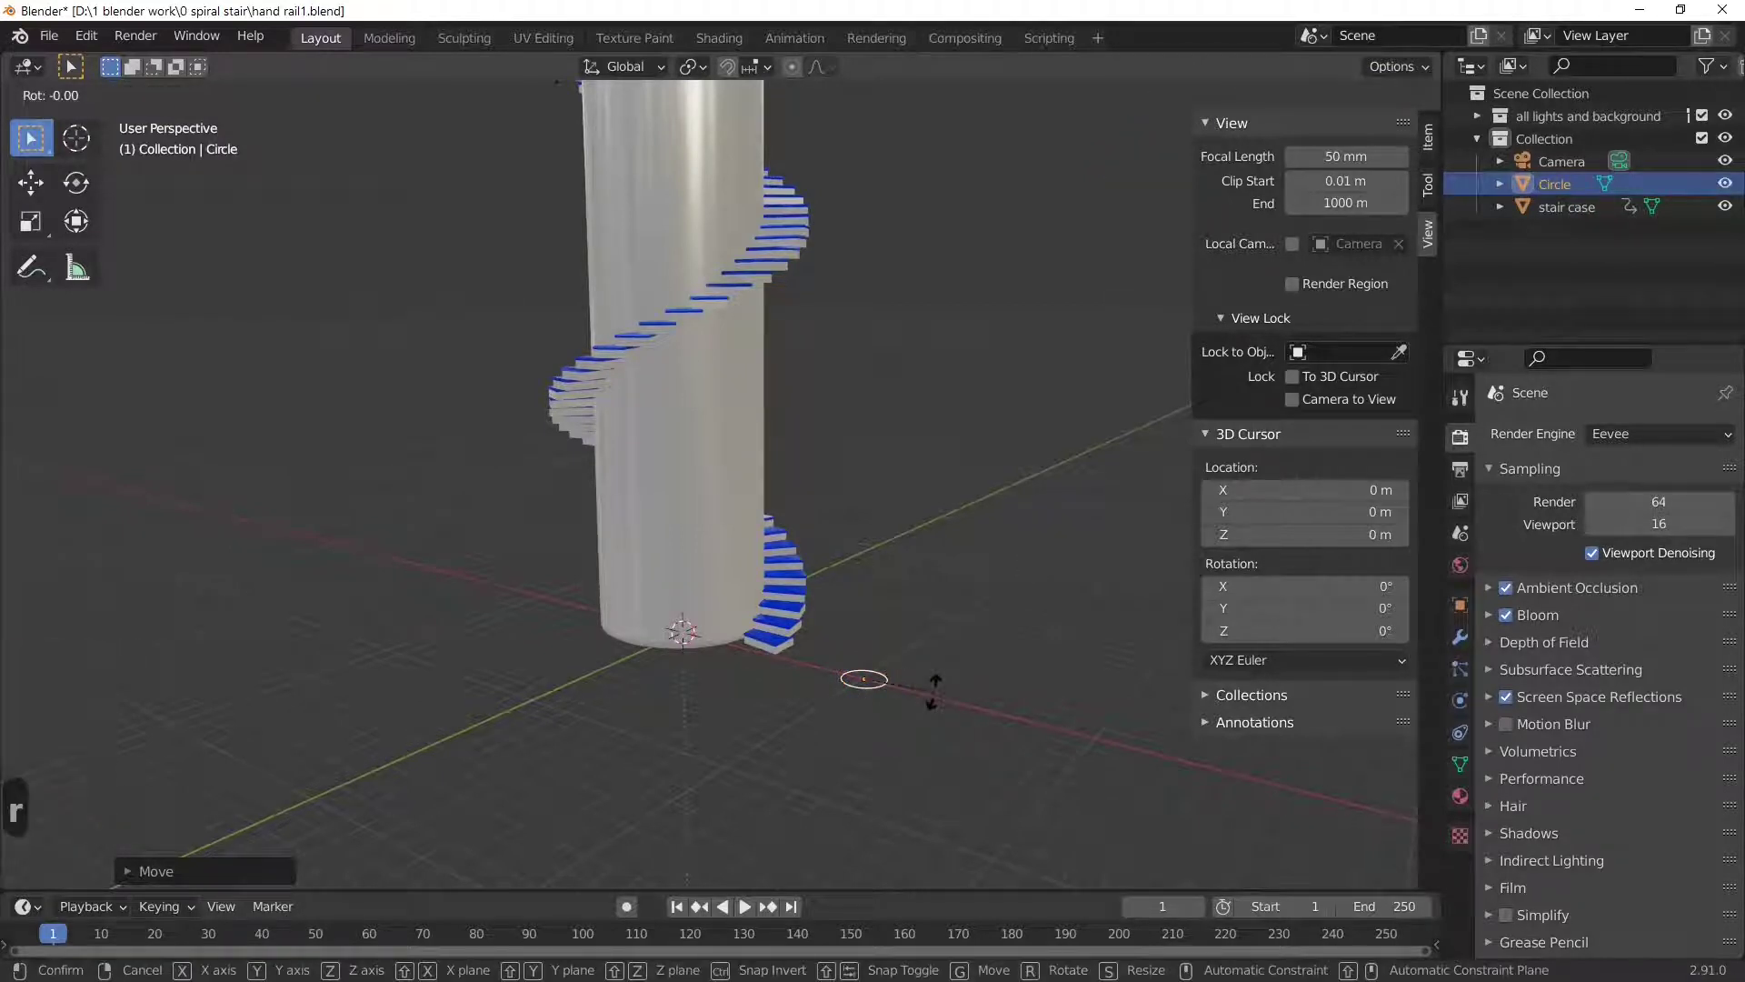
{"action": "type", "text": "x"}
{"action": "type", "text": "90"}
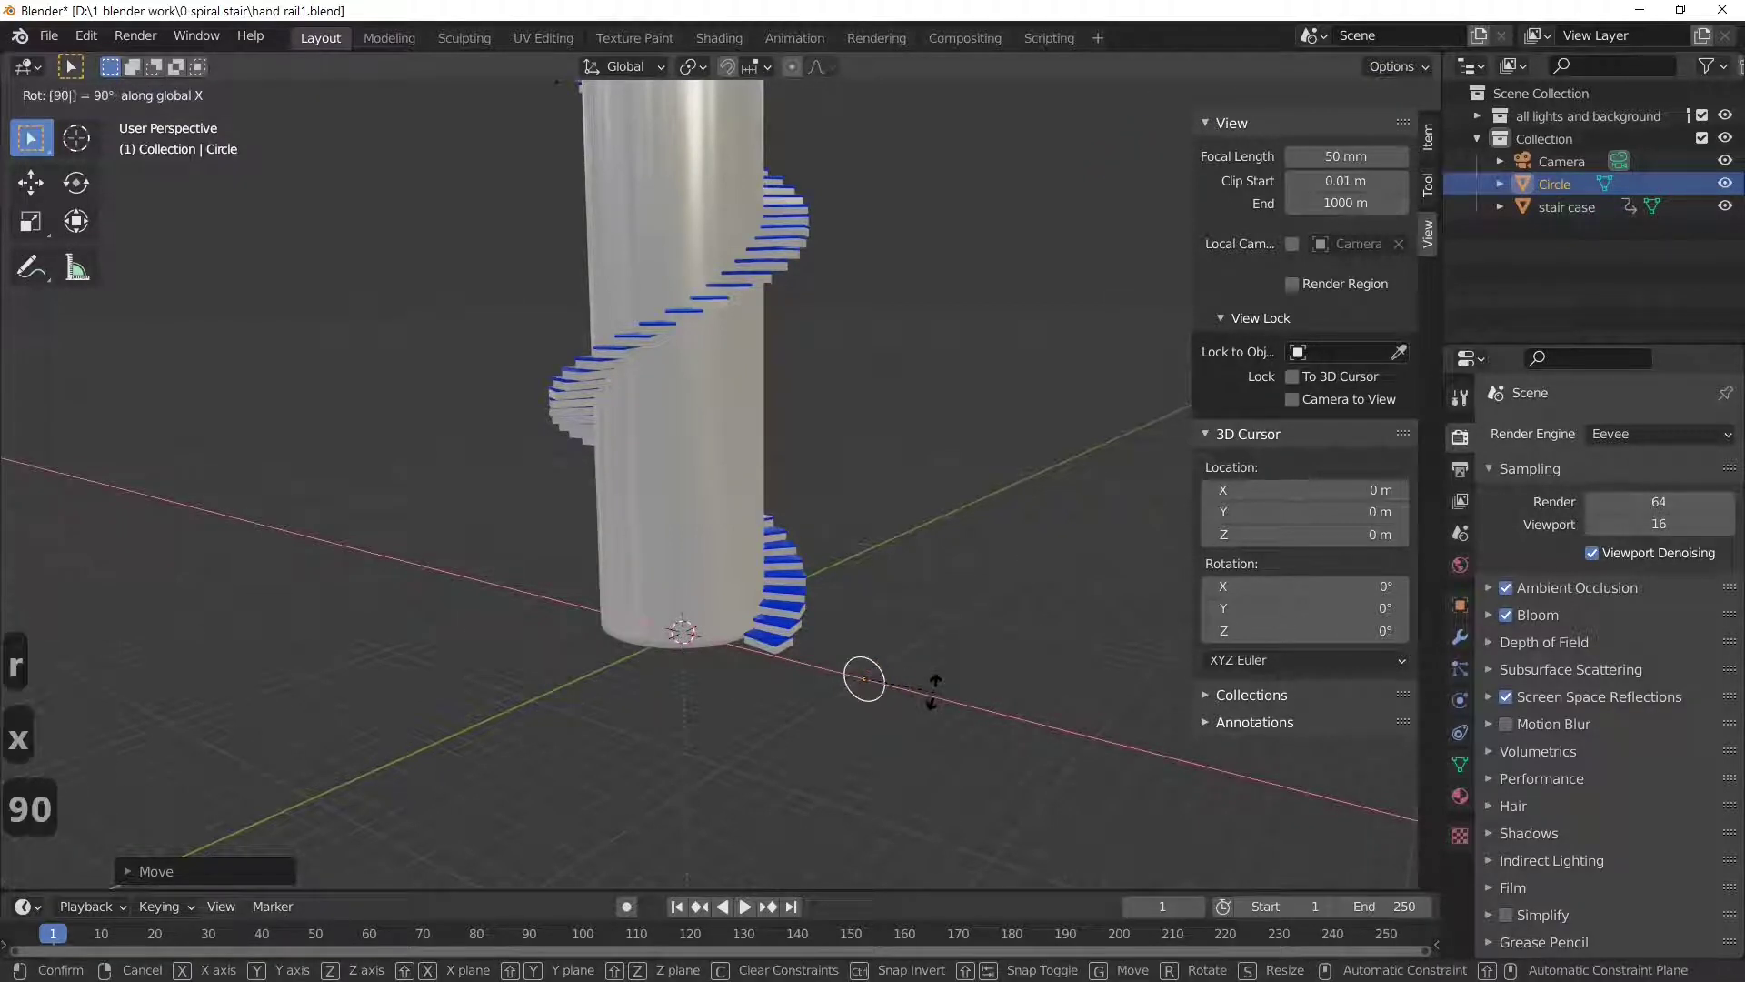
{"action": "left_click", "coordinate": [932, 690]}
{"action": "middle_click_drag", "start_coordinate": [909, 695], "coordinate": [849, 705], "text": "alt"}
{"action": "scroll", "coordinate": [849, 706], "scroll_direction": "up", "scroll_amount": 3}
{"action": "scroll", "coordinate": [850, 705], "scroll_direction": "down", "scroll_amount": 1}
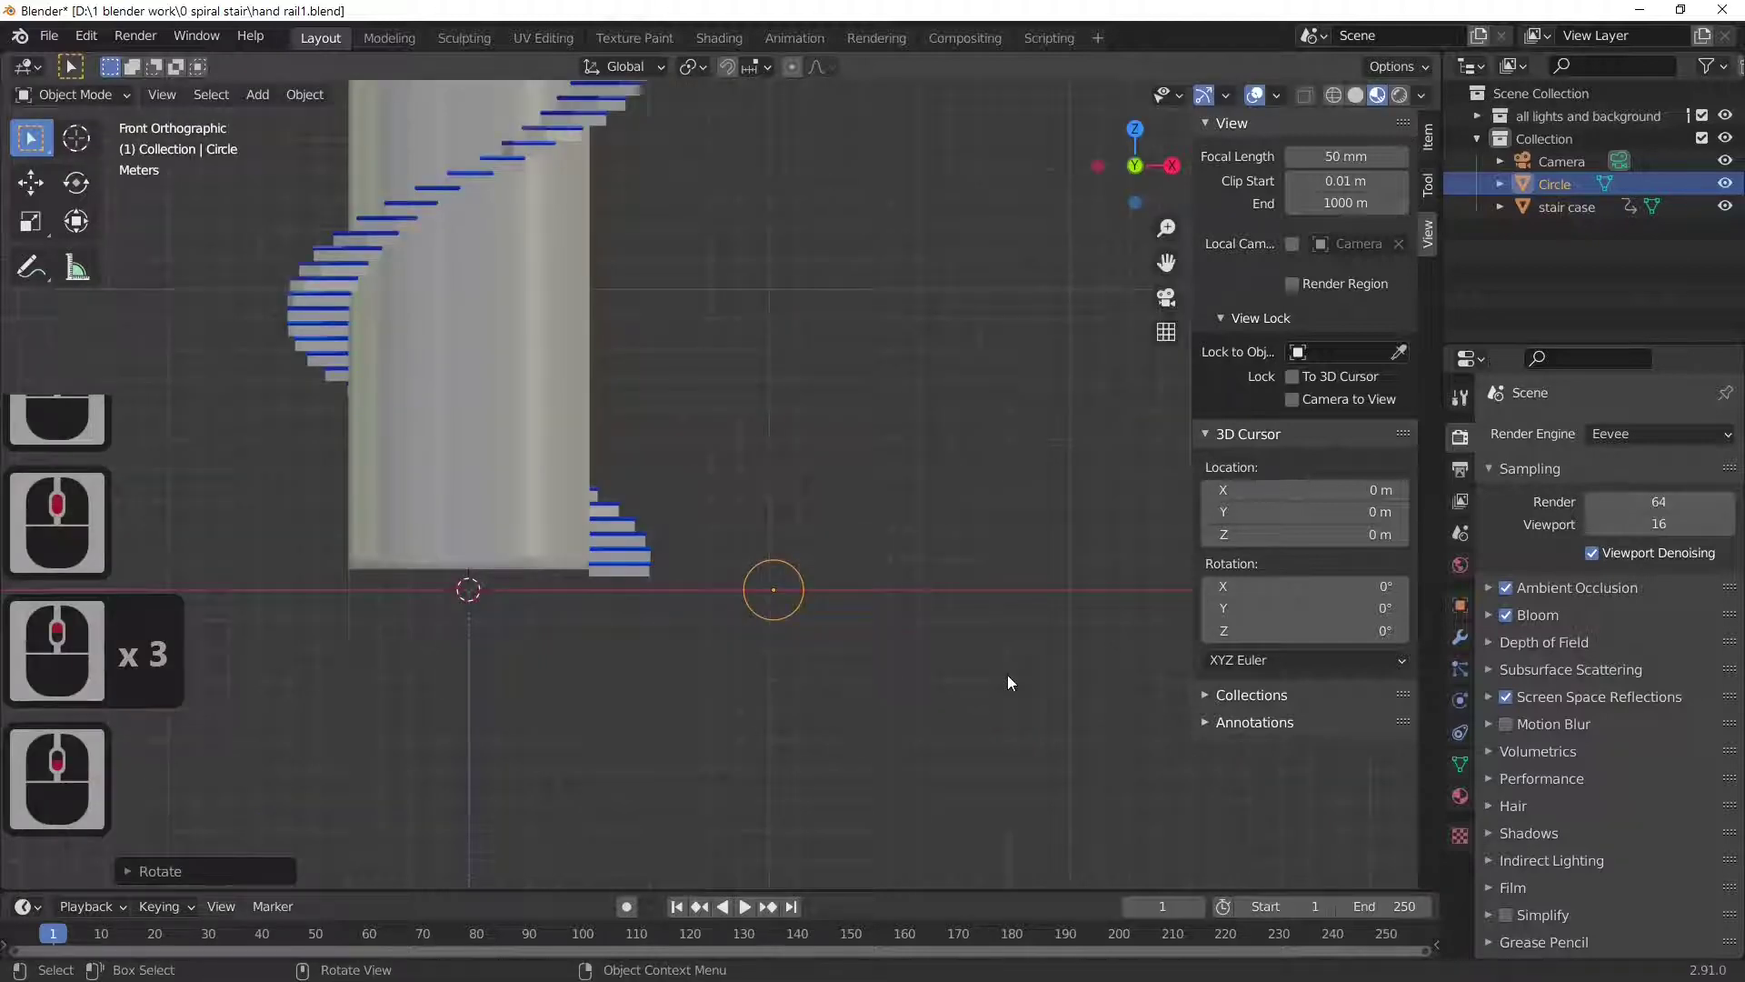
- Scale the upright circle down to a smaller size
{"action": "key", "text": "s"}
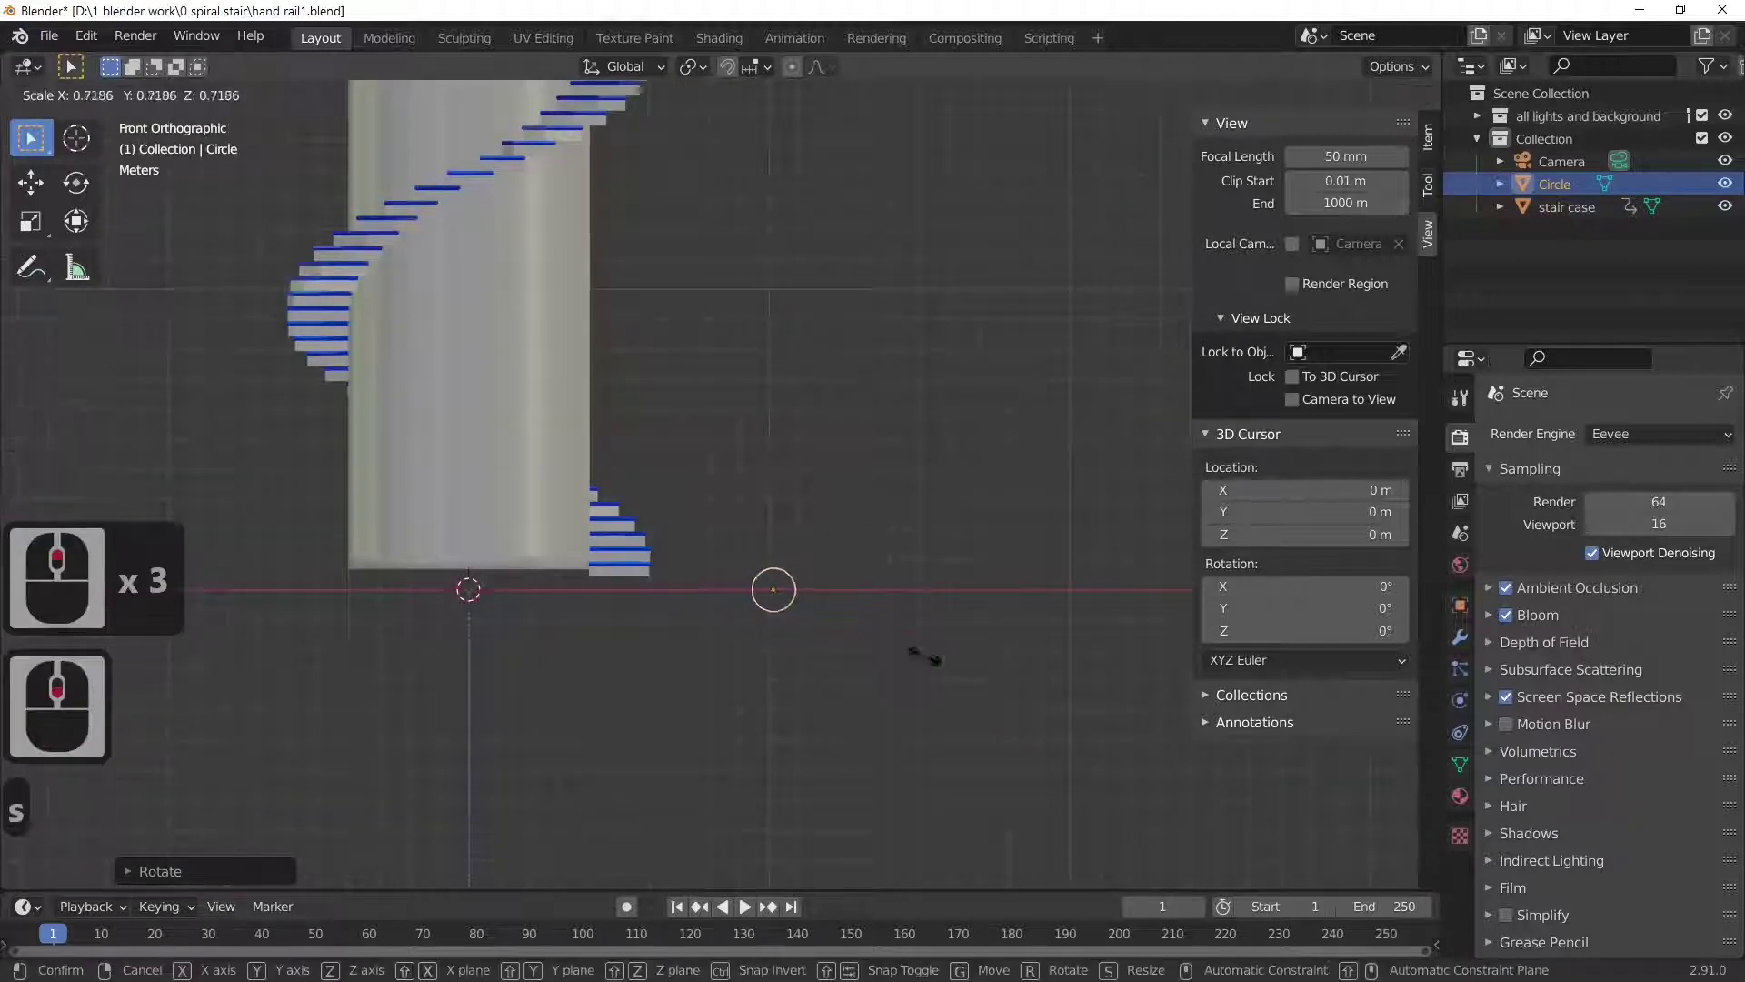
{"action": "left_click", "coordinate": [843, 635]}
{"action": "scroll", "coordinate": [849, 664], "scroll_direction": "up", "scroll_amount": 3}
{"action": "scroll", "coordinate": [849, 664], "scroll_direction": "down", "scroll_amount": 2}
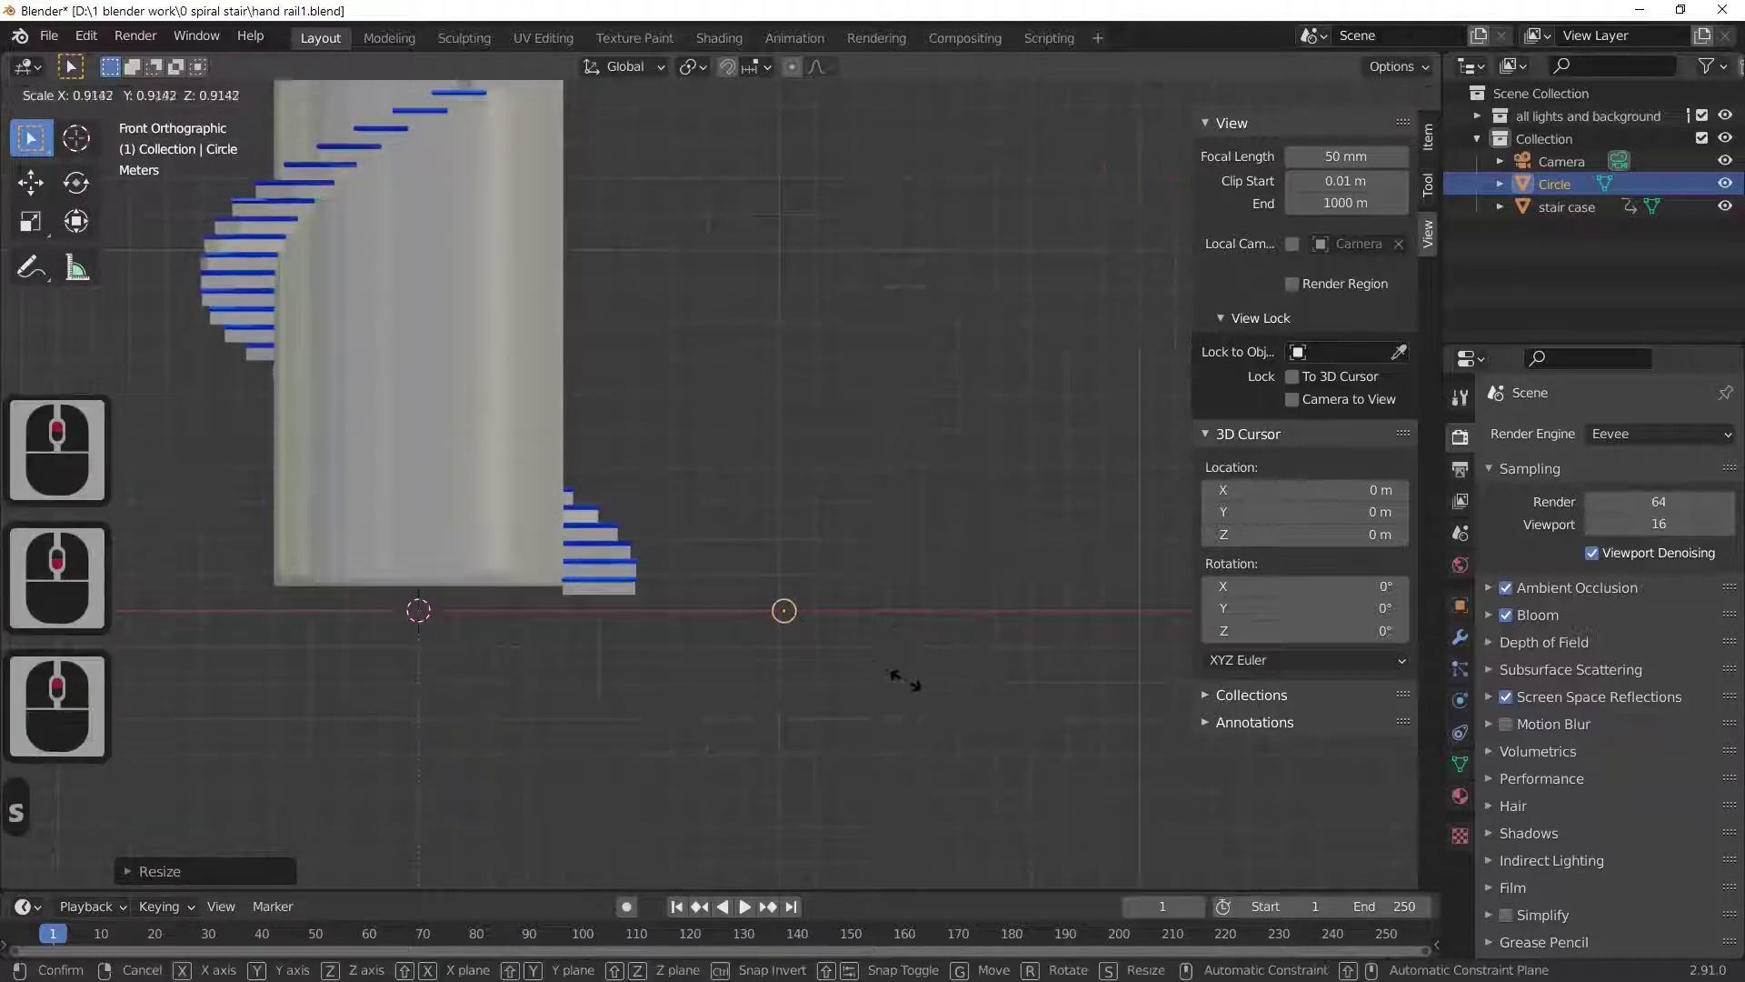
{"action": "scroll", "coordinate": [898, 654], "scroll_direction": "up", "scroll_amount": 12}
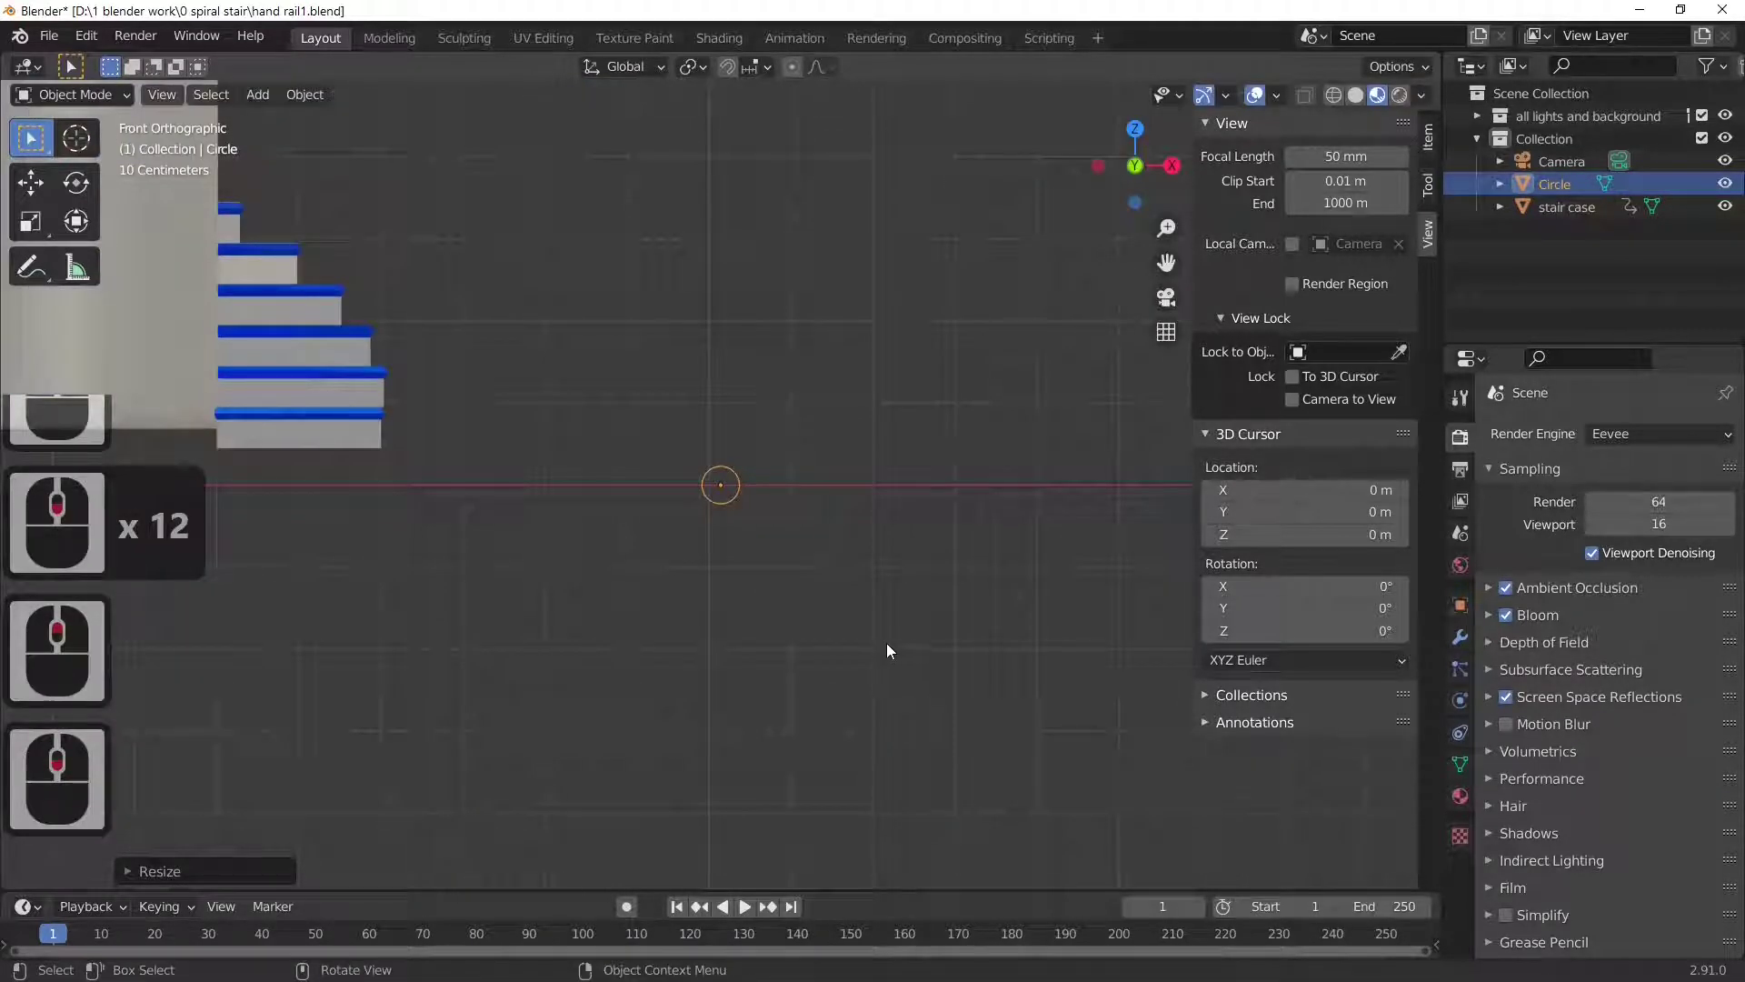
- In Edit Mode with vertex selection, select only the circle's bottom vertex
{"action": "scroll", "coordinate": [890, 617], "scroll_direction": "up", "scroll_amount": 2}
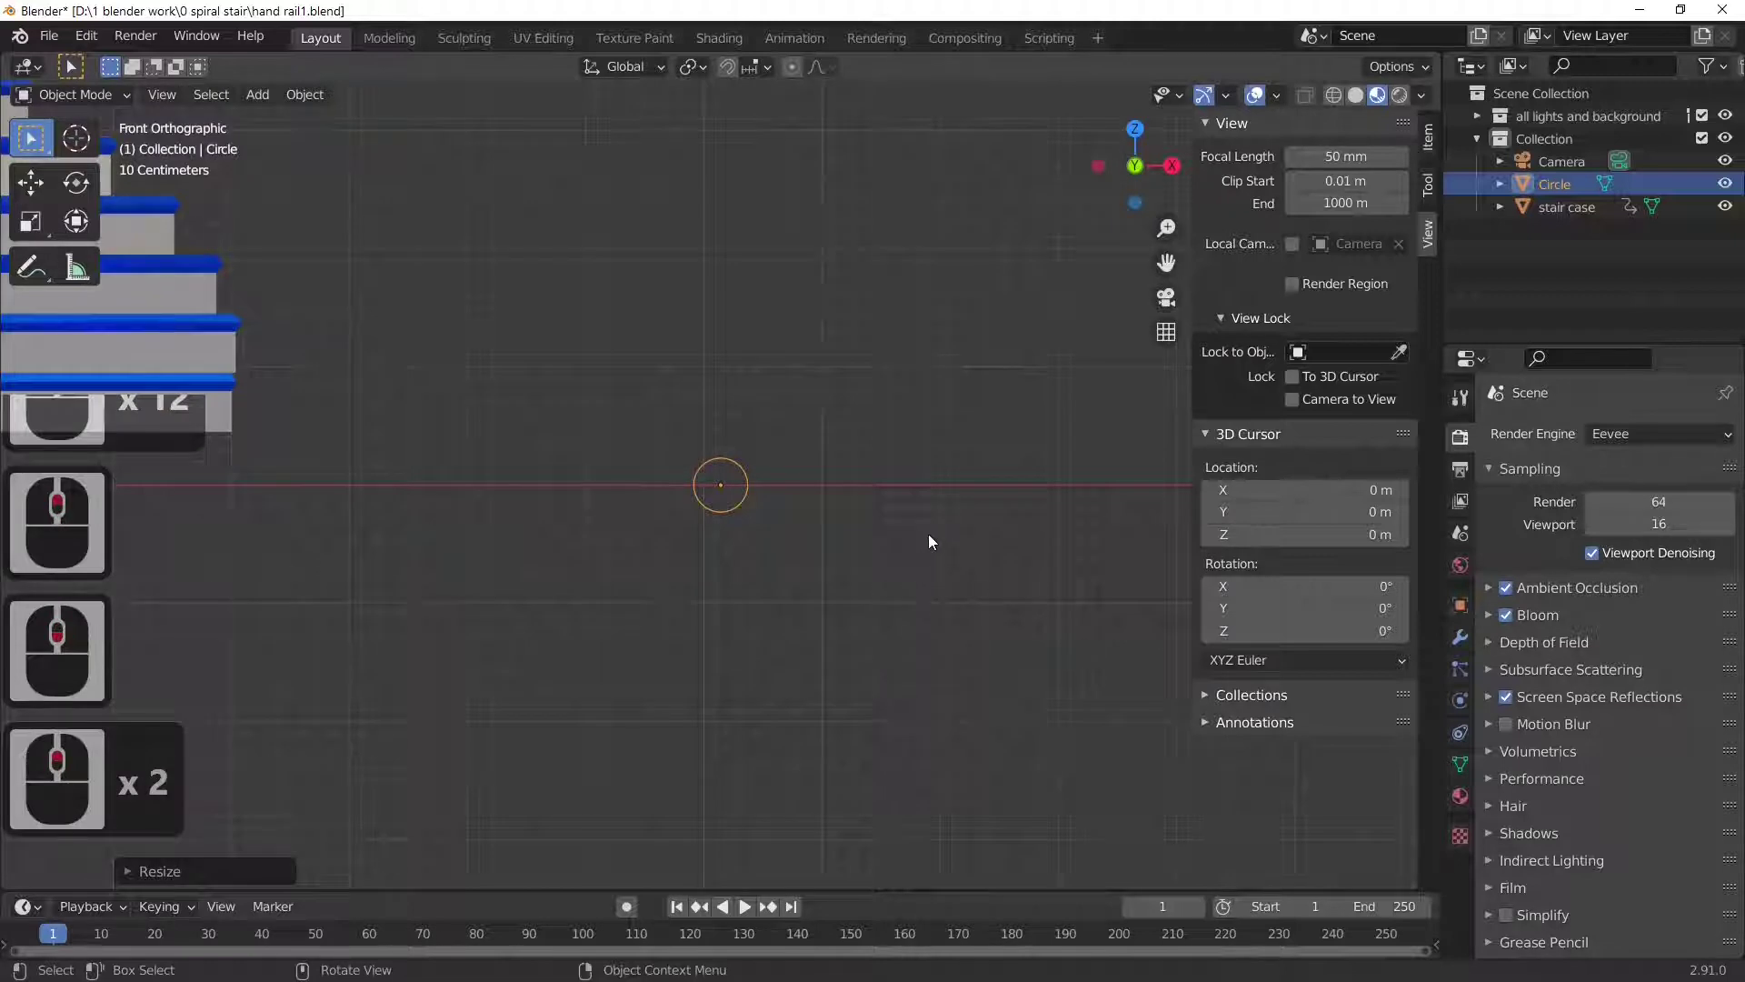
{"action": "key", "text": "Tab"}
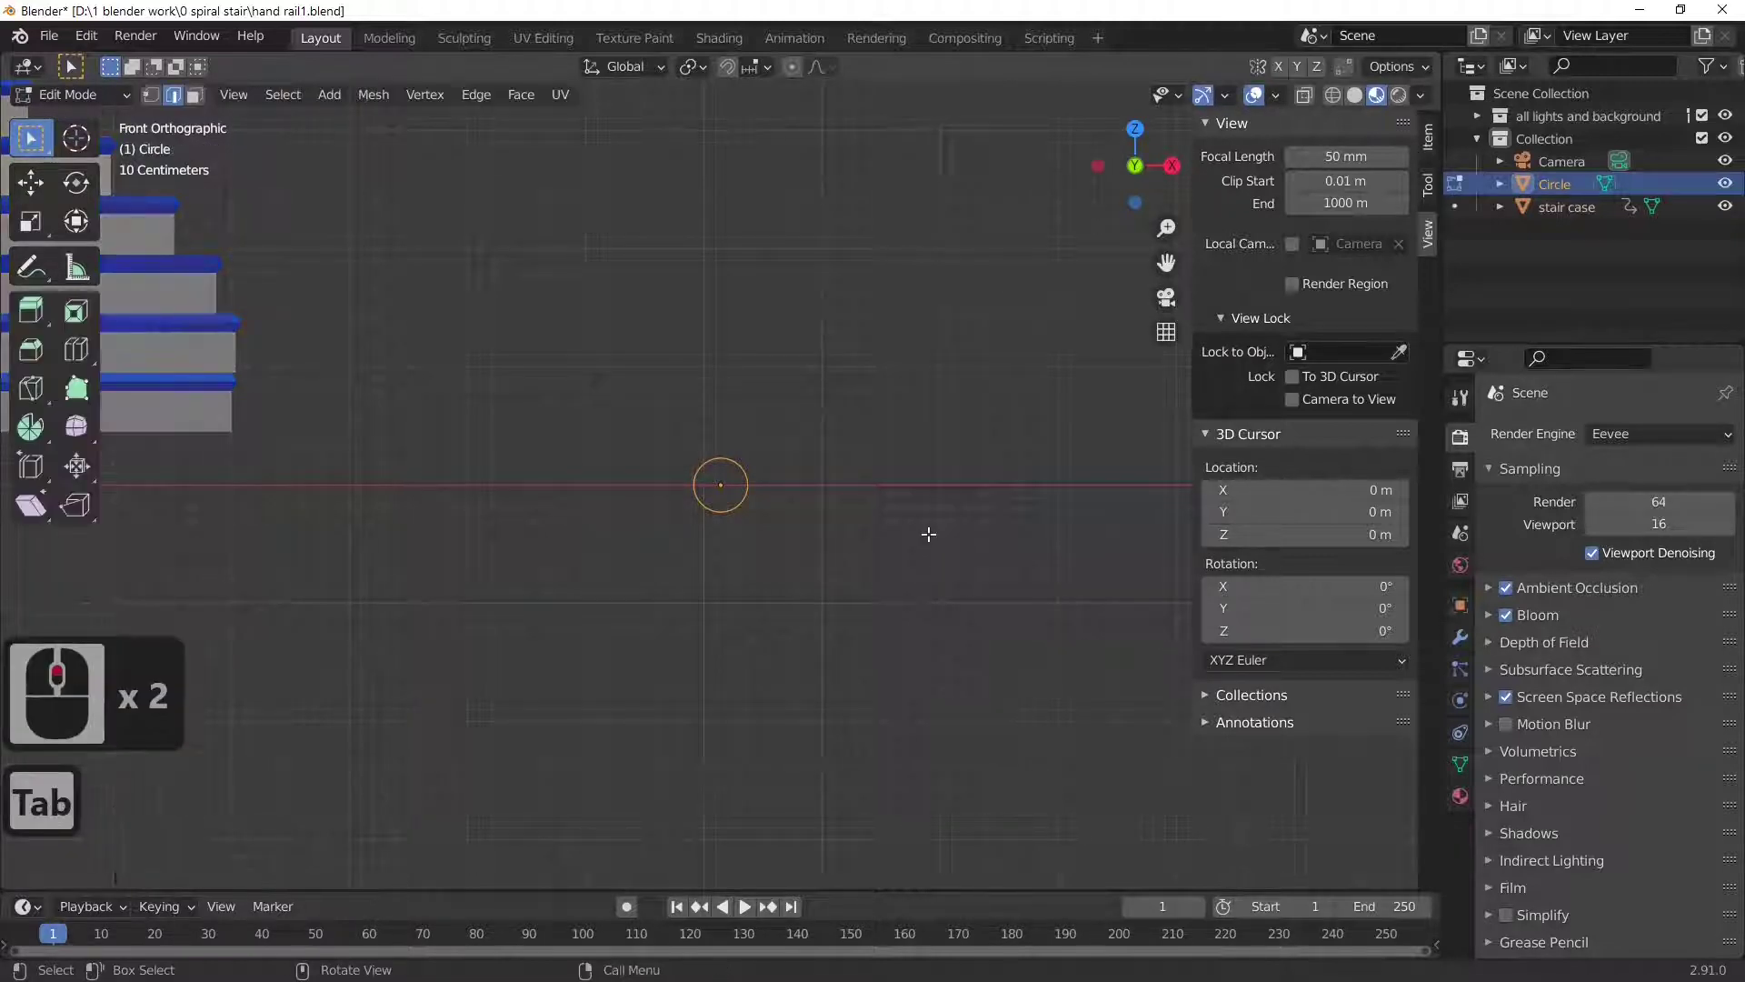
{"action": "left_click", "coordinate": [174, 94]}
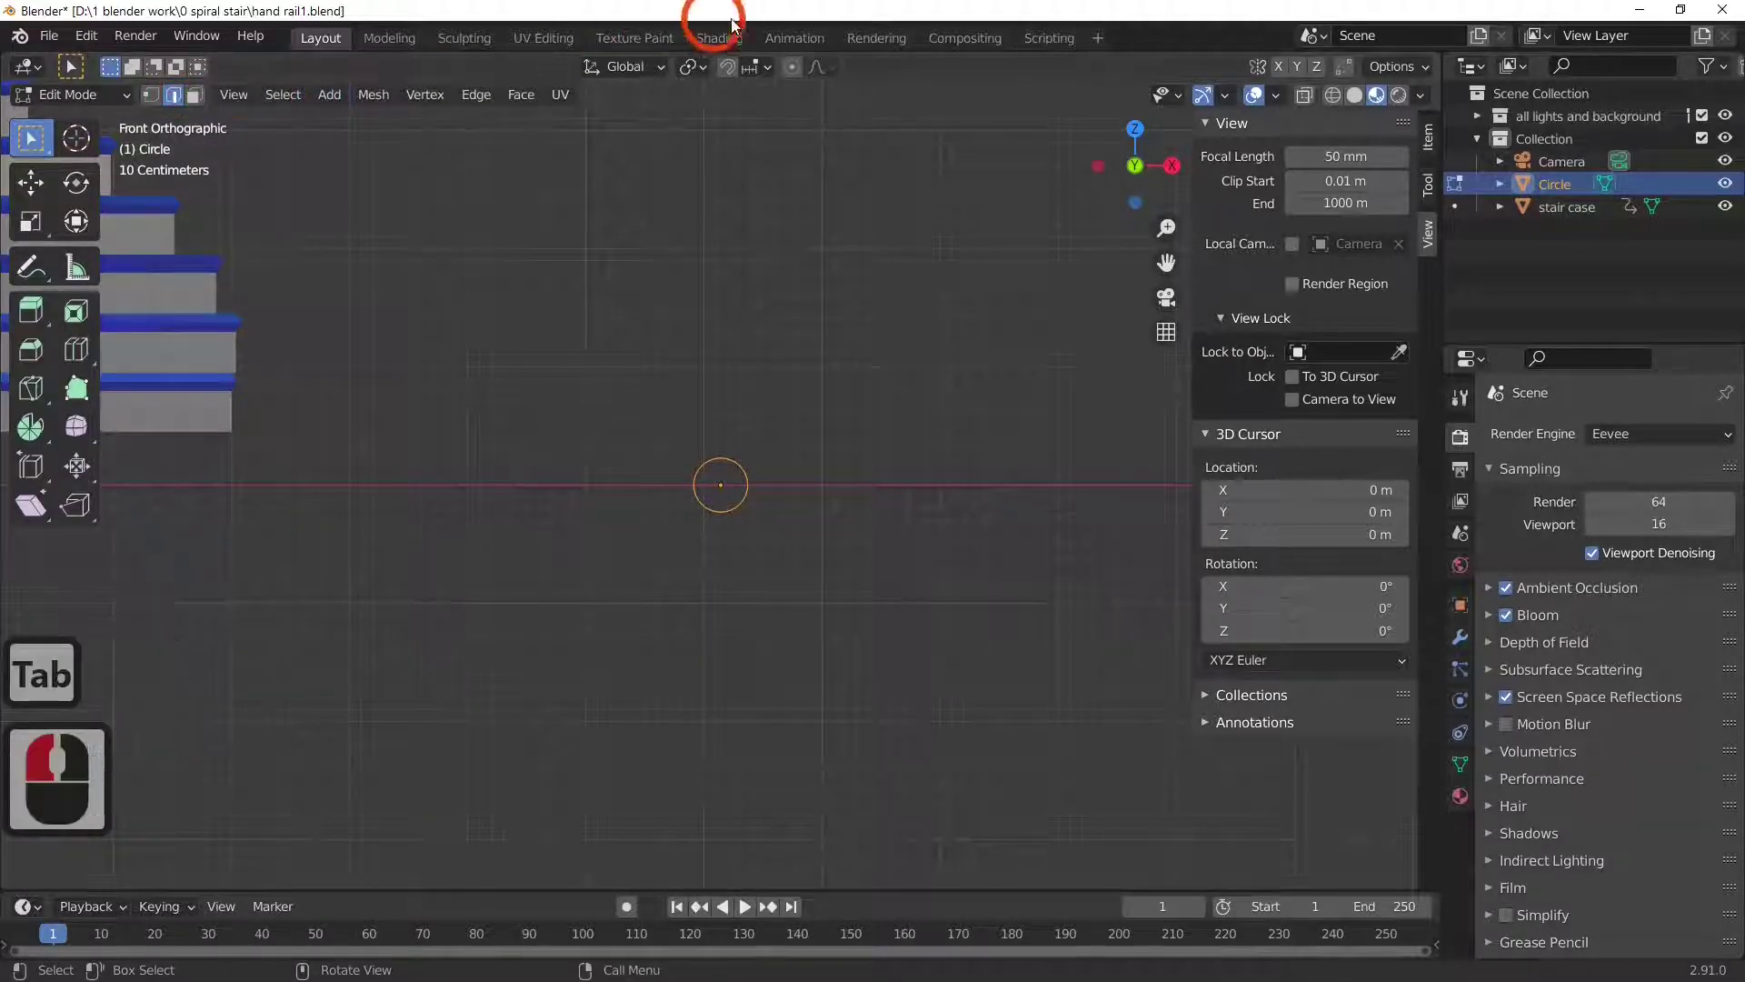
{"action": "left_click", "coordinate": [155, 95]}
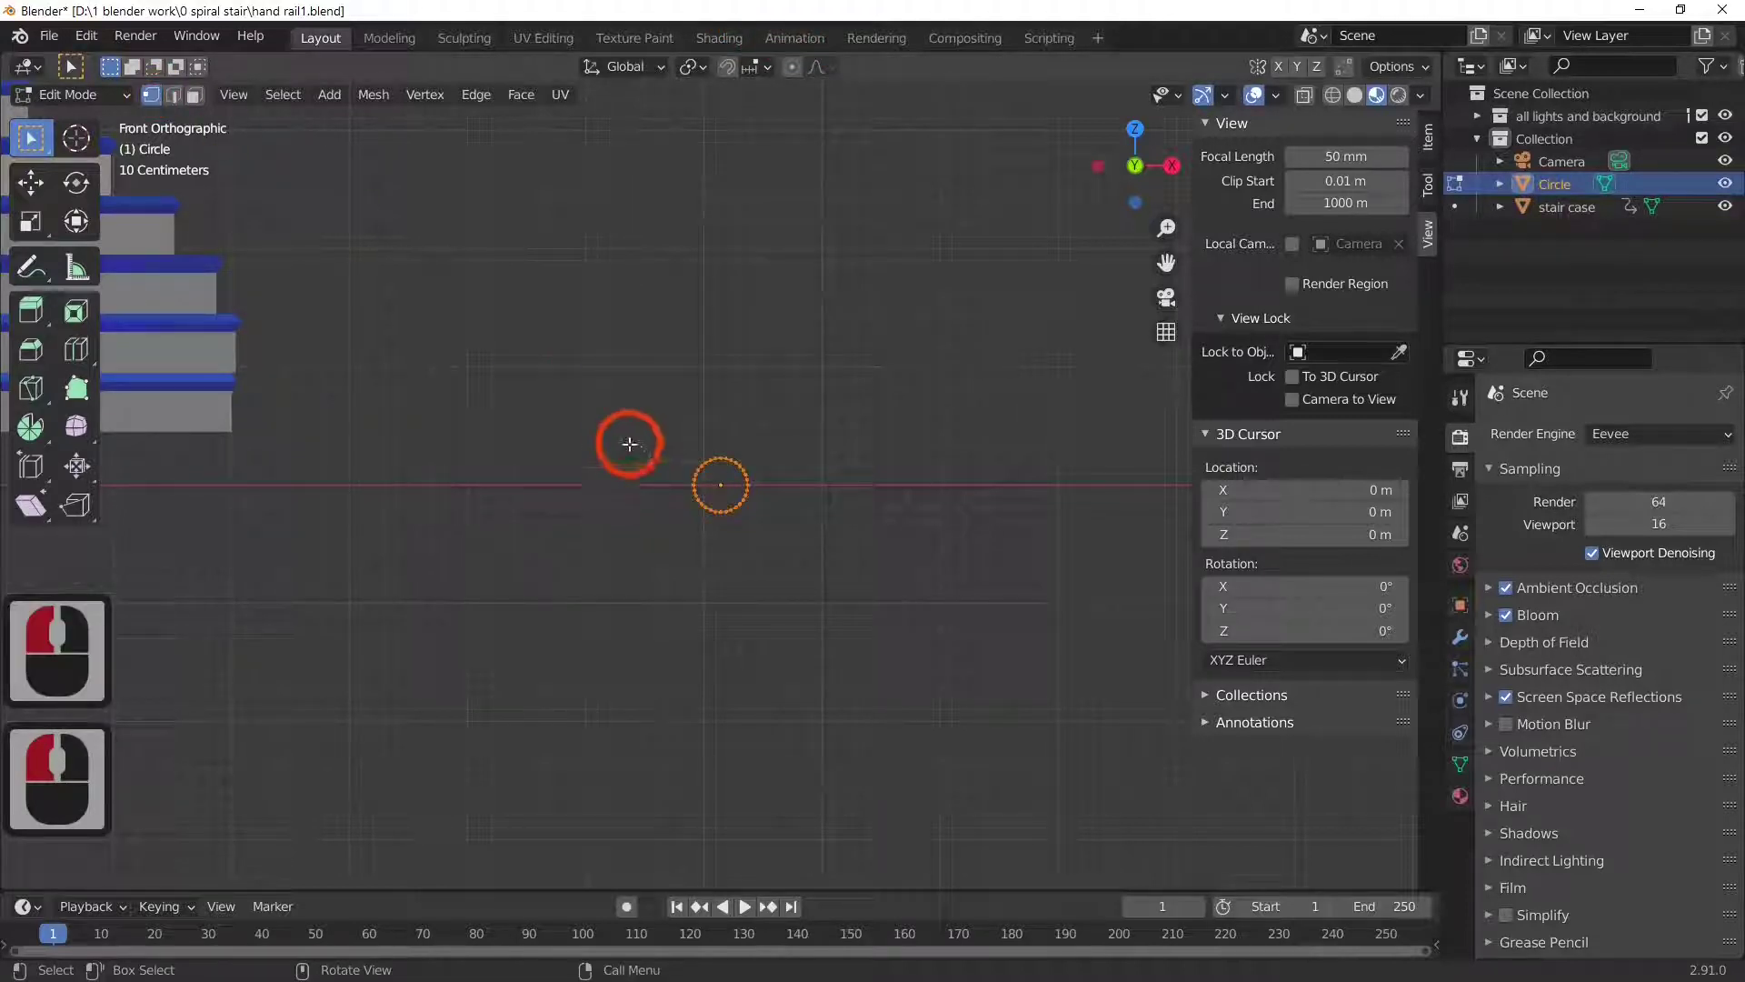
{"action": "left_click", "coordinate": [717, 515]}
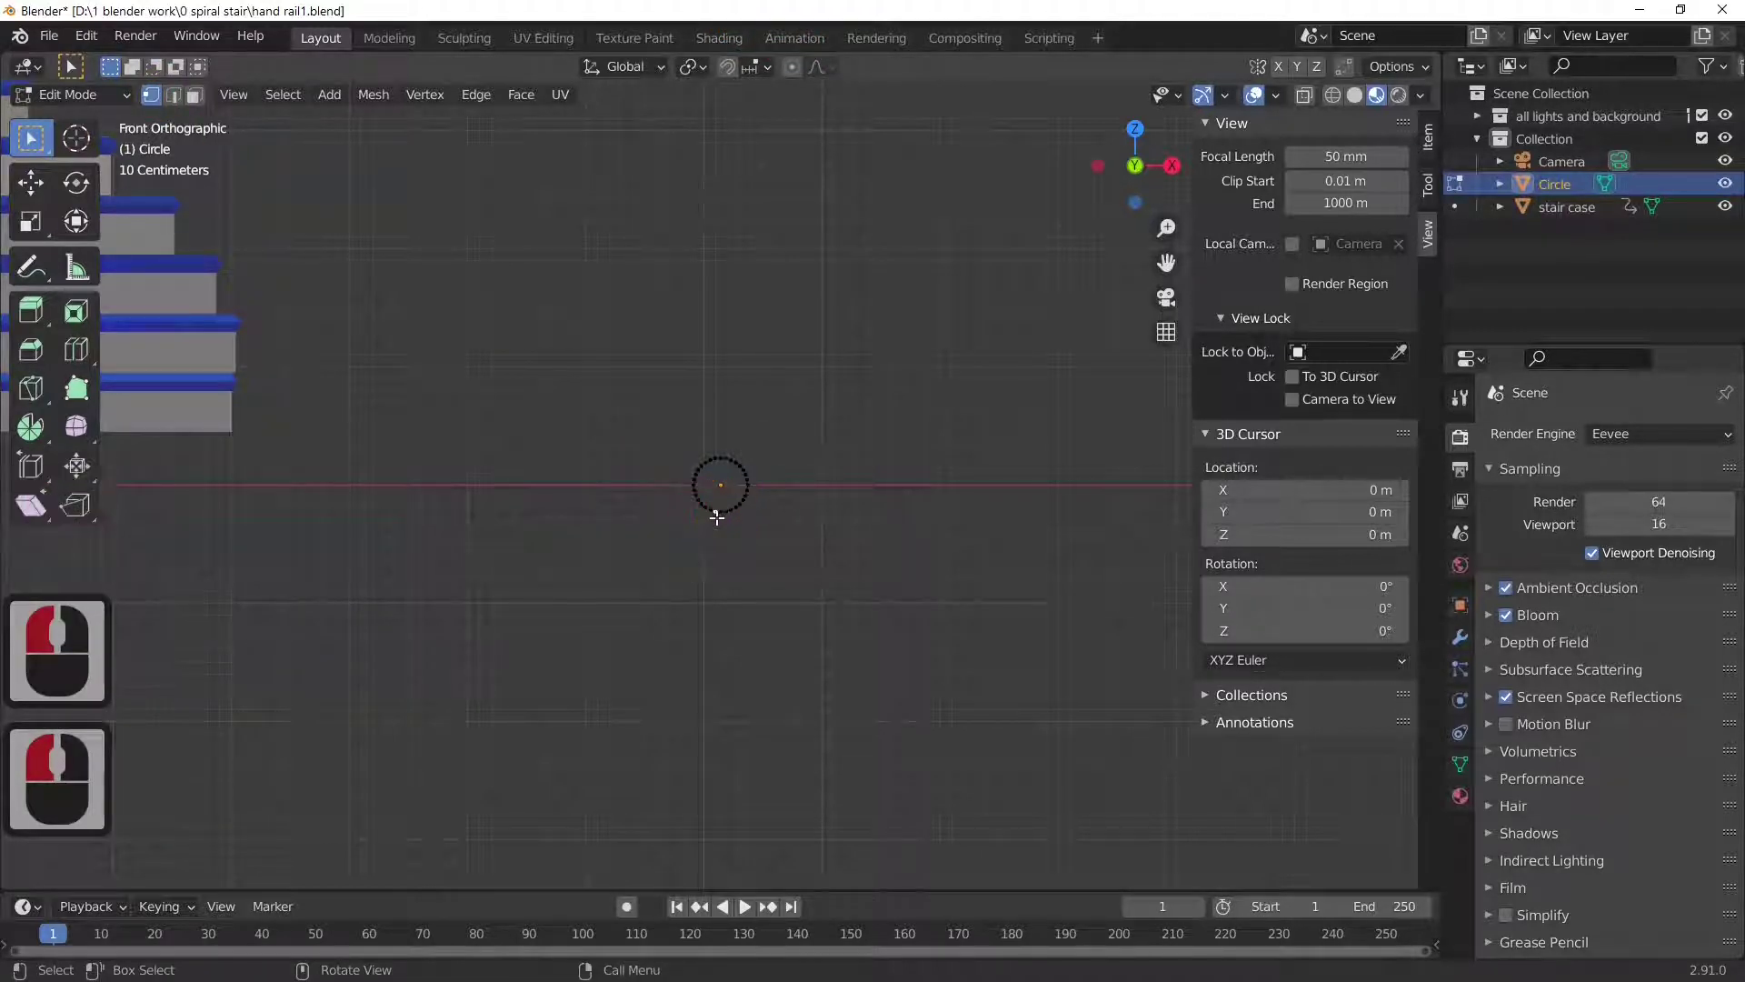
{"action": "left_click", "coordinate": [720, 511]}
{"action": "left_click", "coordinate": [720, 511]}
- With proportional editing on, raise the bottom vertex along Z into a flat base, then leave Edit Mode
{"action": "left_click", "coordinate": [791, 66]}
{"action": "key", "text": "g"}
{"action": "key", "text": "z"}
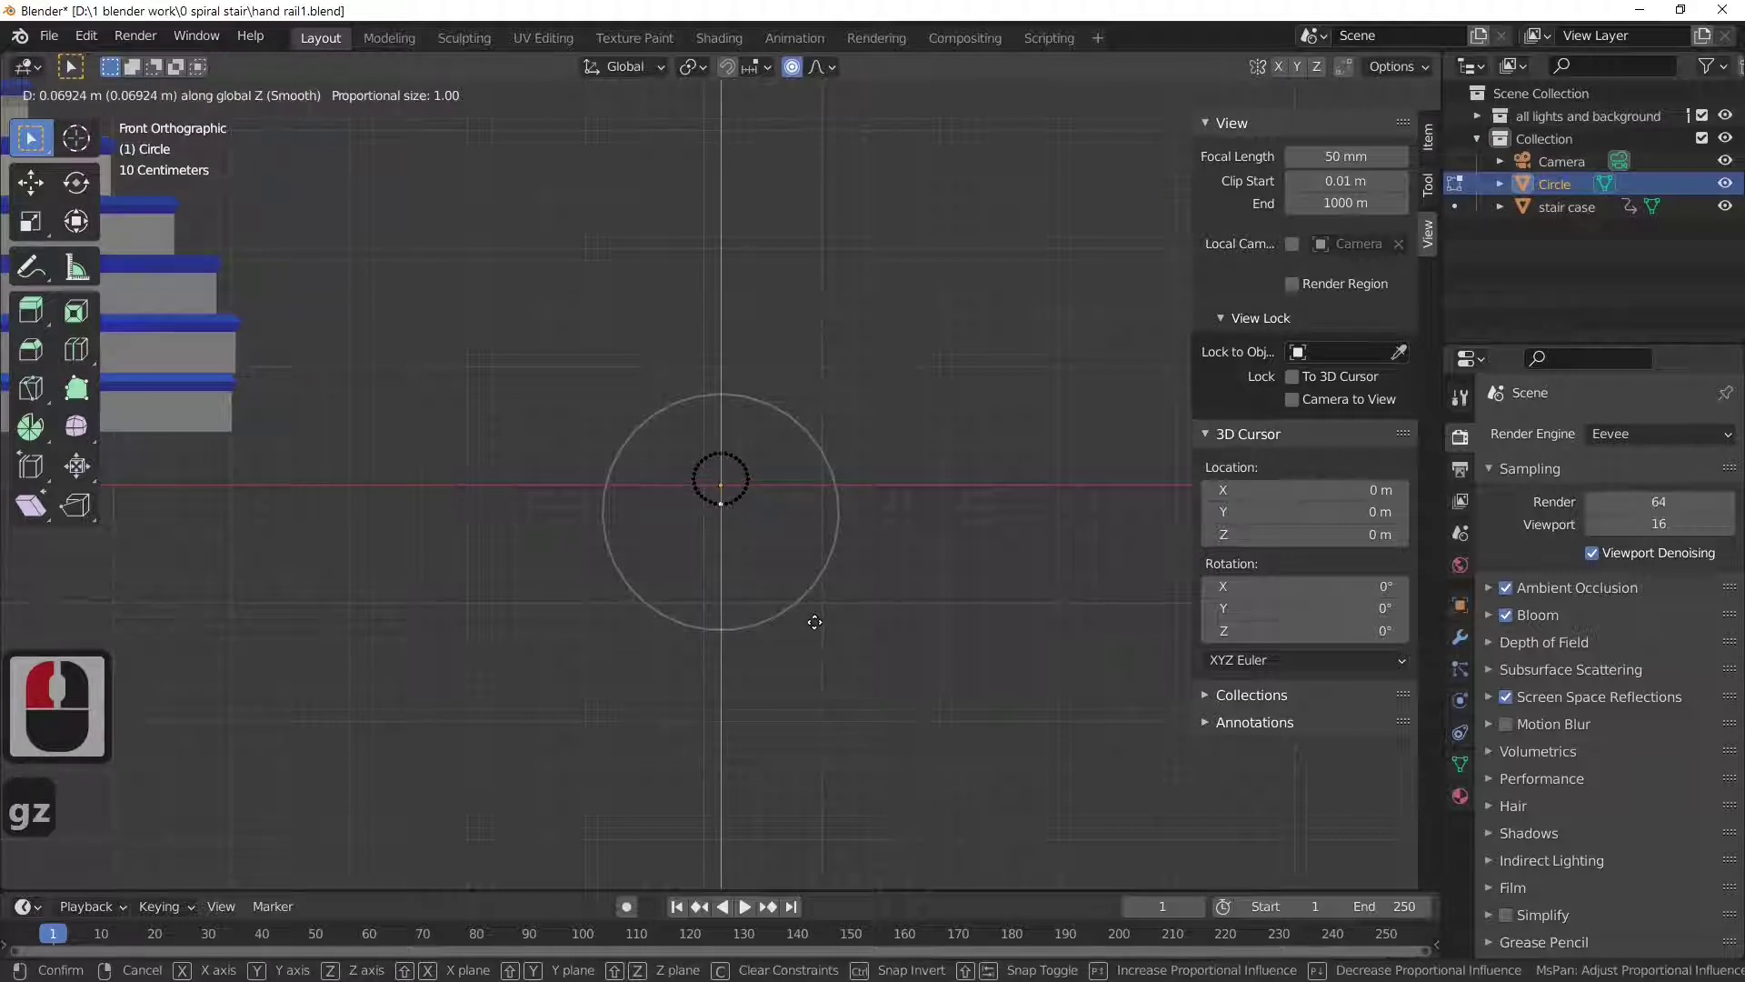
{"action": "scroll", "coordinate": [821, 609], "scroll_direction": "up", "scroll_amount": 11}
{"action": "left_click", "coordinate": [821, 609]}
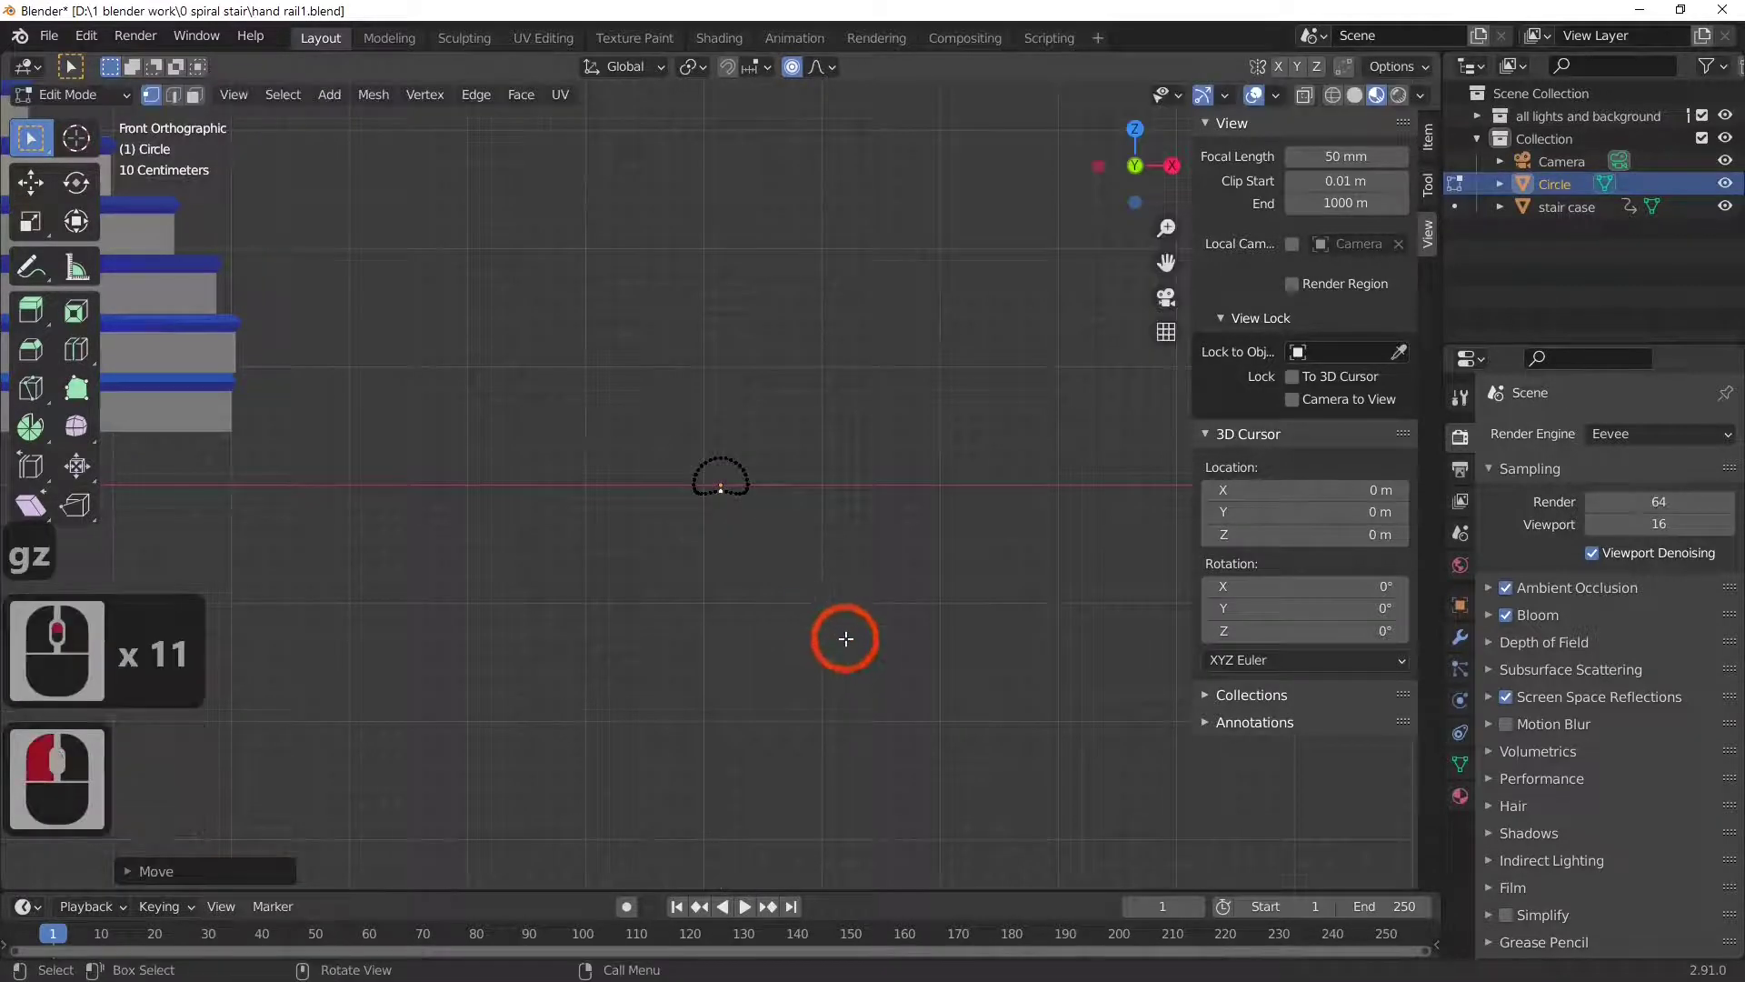
{"action": "scroll", "coordinate": [844, 636], "scroll_direction": "down", "scroll_amount": 5}
{"action": "middle_click_drag", "start_coordinate": [844, 636], "coordinate": [856, 731]}
{"action": "key", "text": "Tab"}
{"action": "scroll", "coordinate": [728, 747], "scroll_direction": "down", "scroll_amount": 2}
{"action": "scroll", "coordinate": [720, 636], "scroll_direction": "down", "scroll_amount": 4}
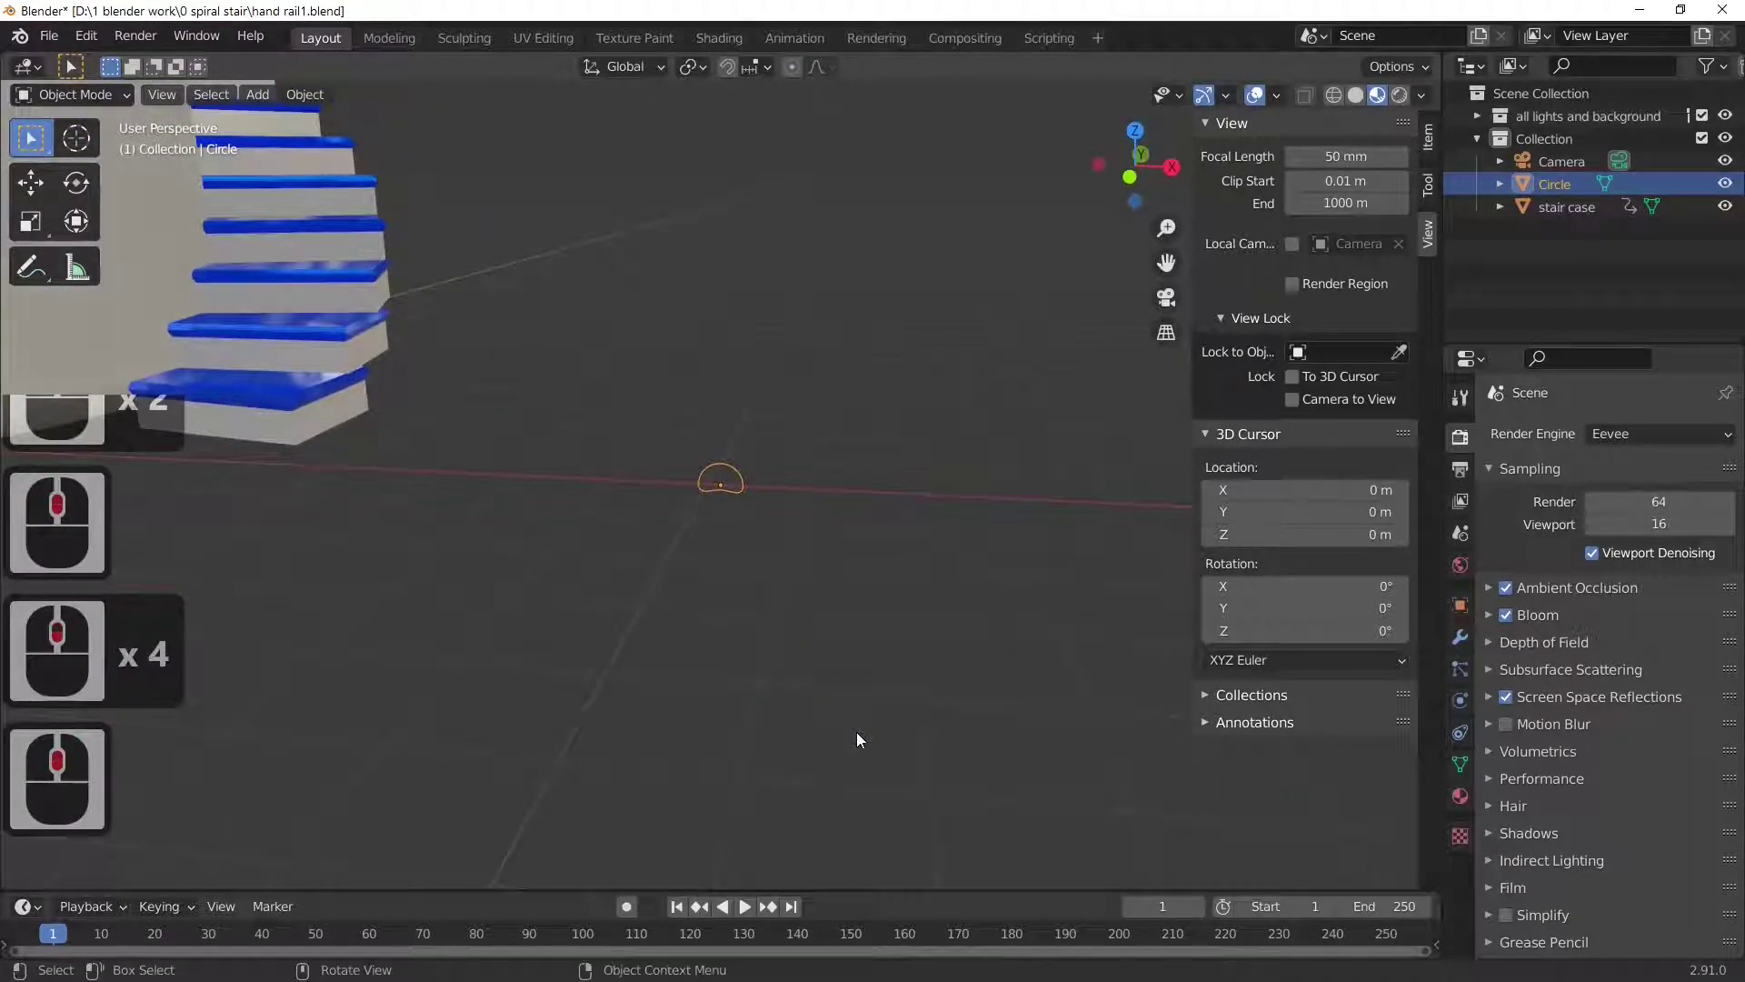
{"action": "key", "text": "KP_1"}
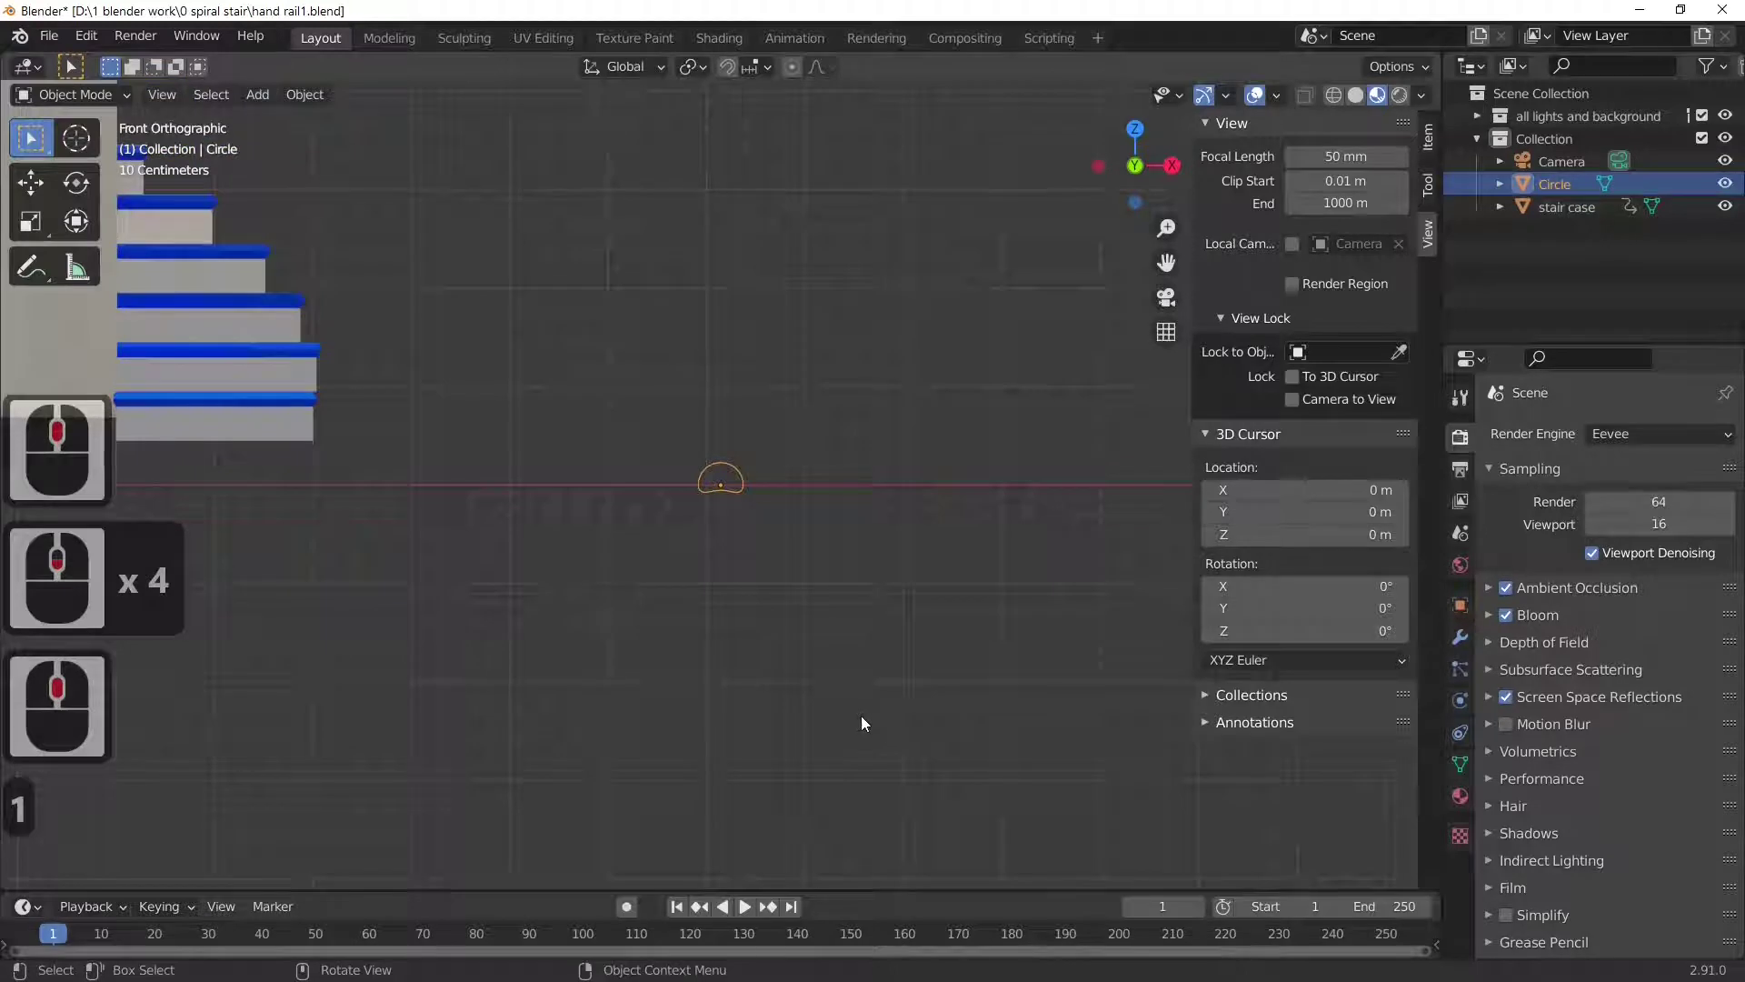
{"action": "key", "text": "g"}
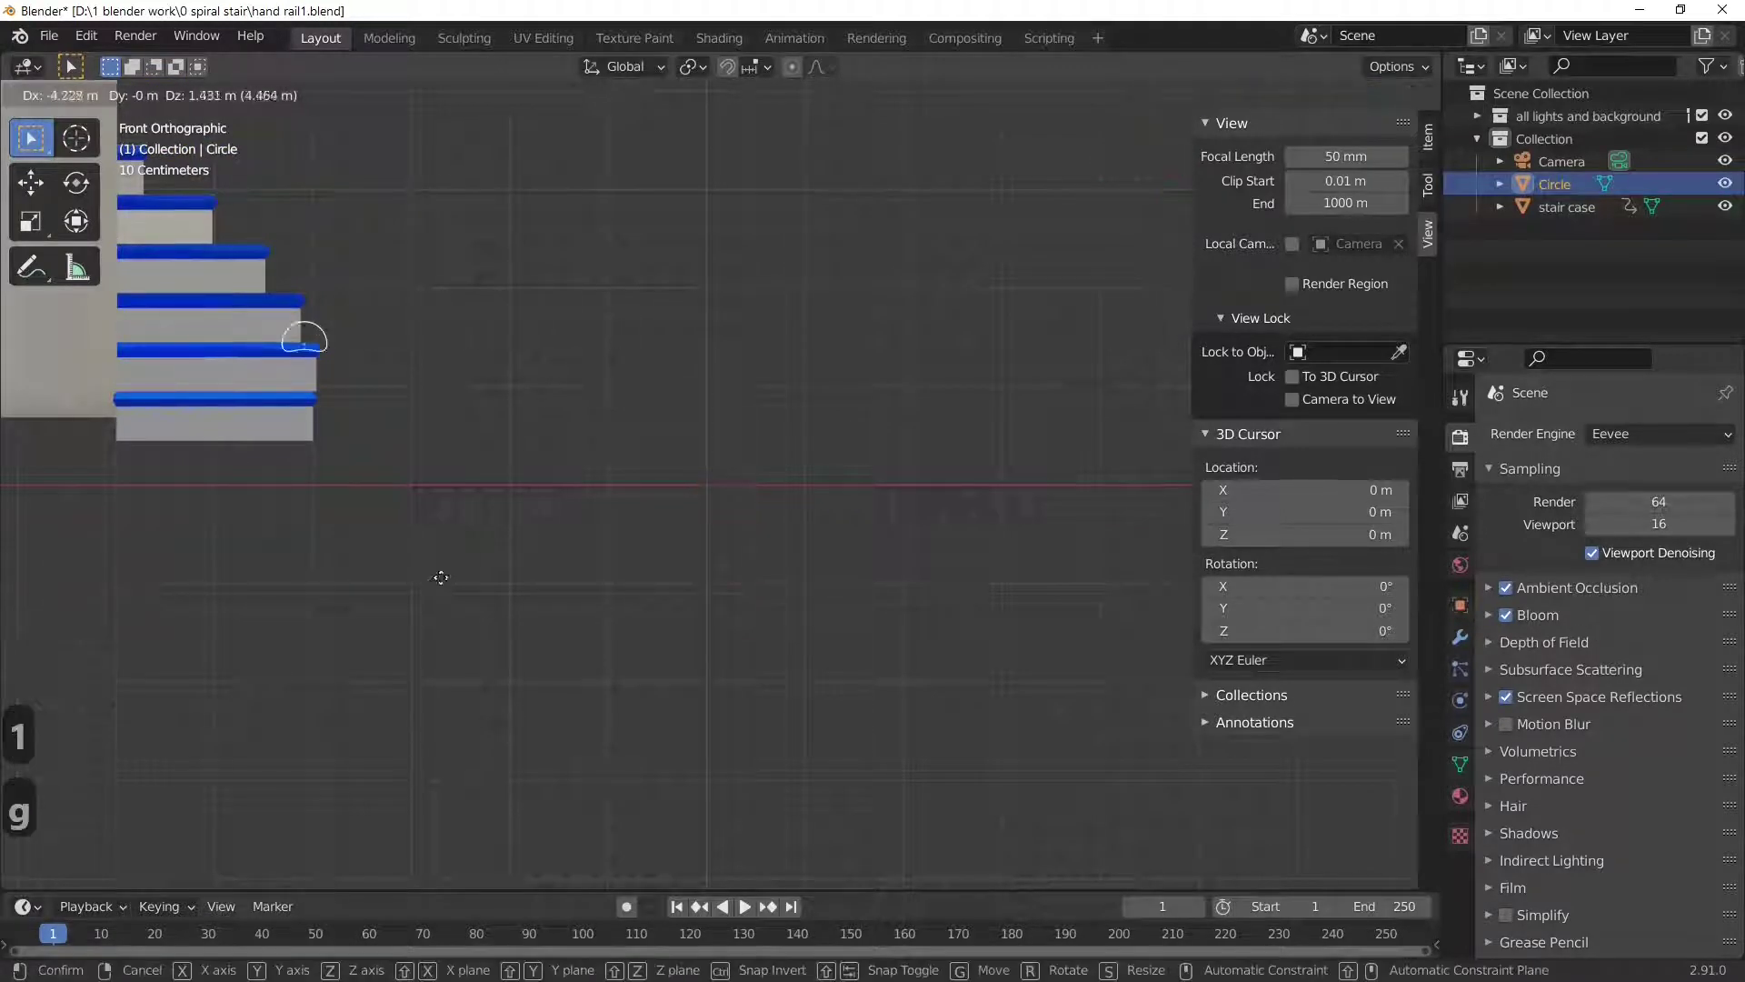
{"action": "left_click", "coordinate": [675, 582]}
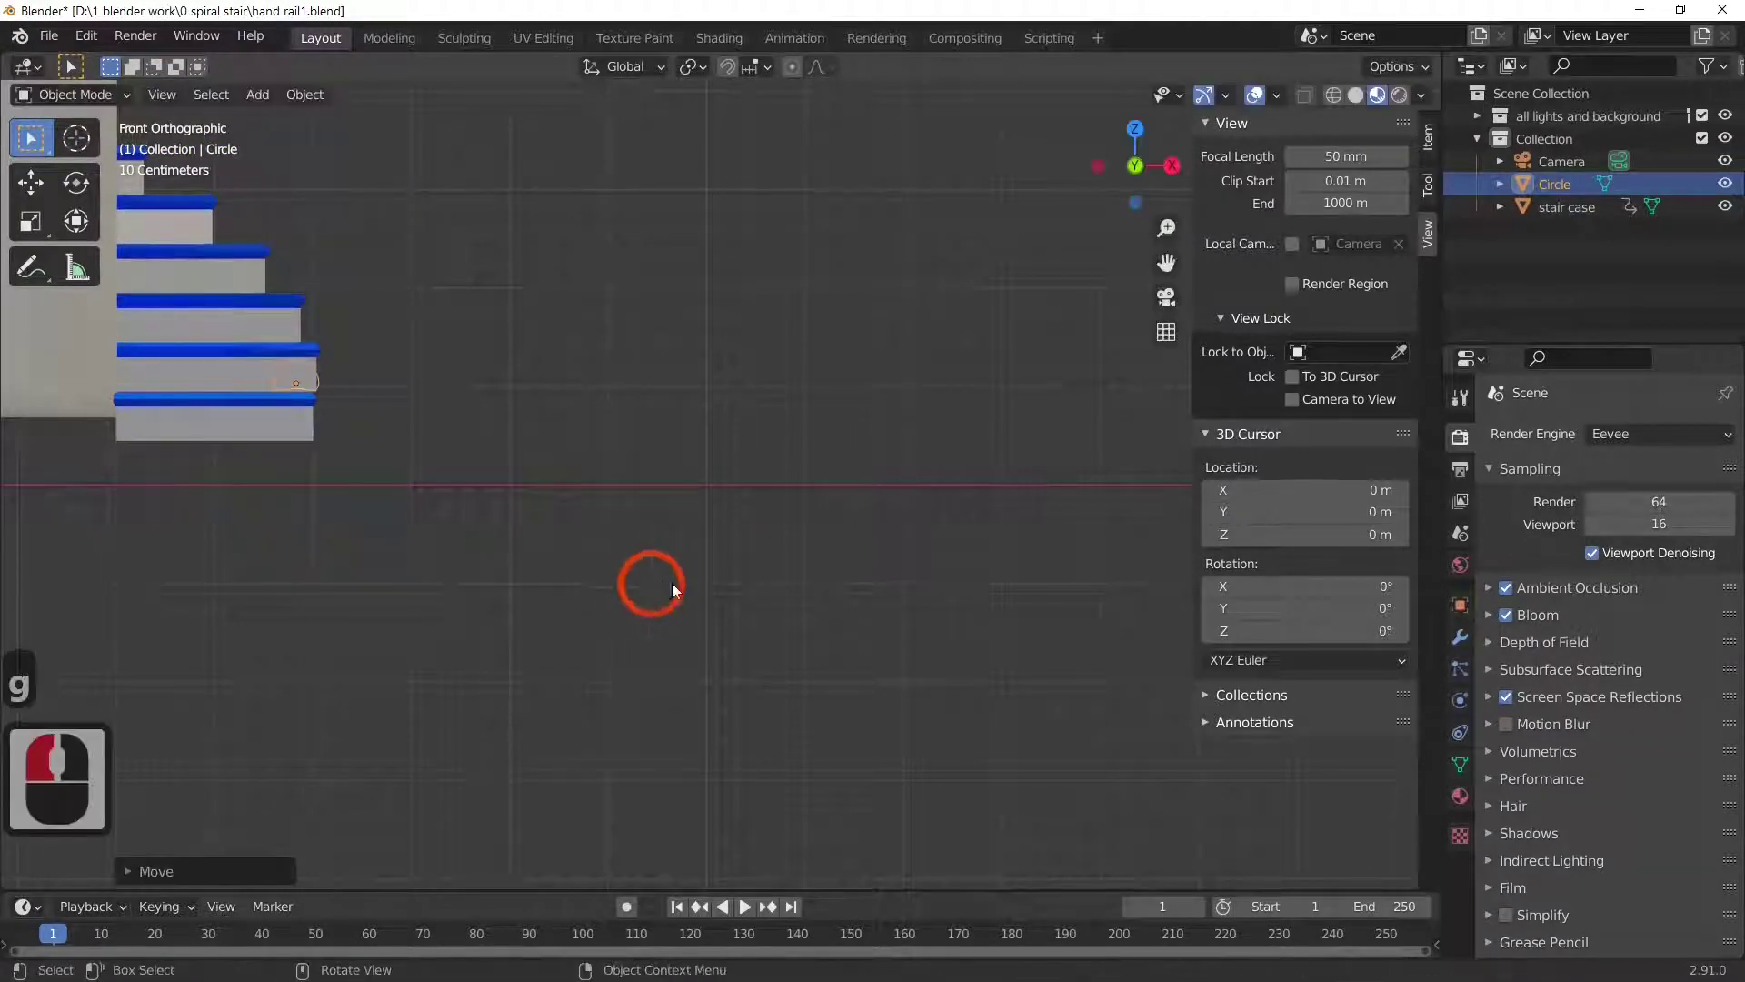
{"action": "key", "text": "s"}
{"action": "left_click", "coordinate": [569, 551]}
{"action": "key", "text": "h"}
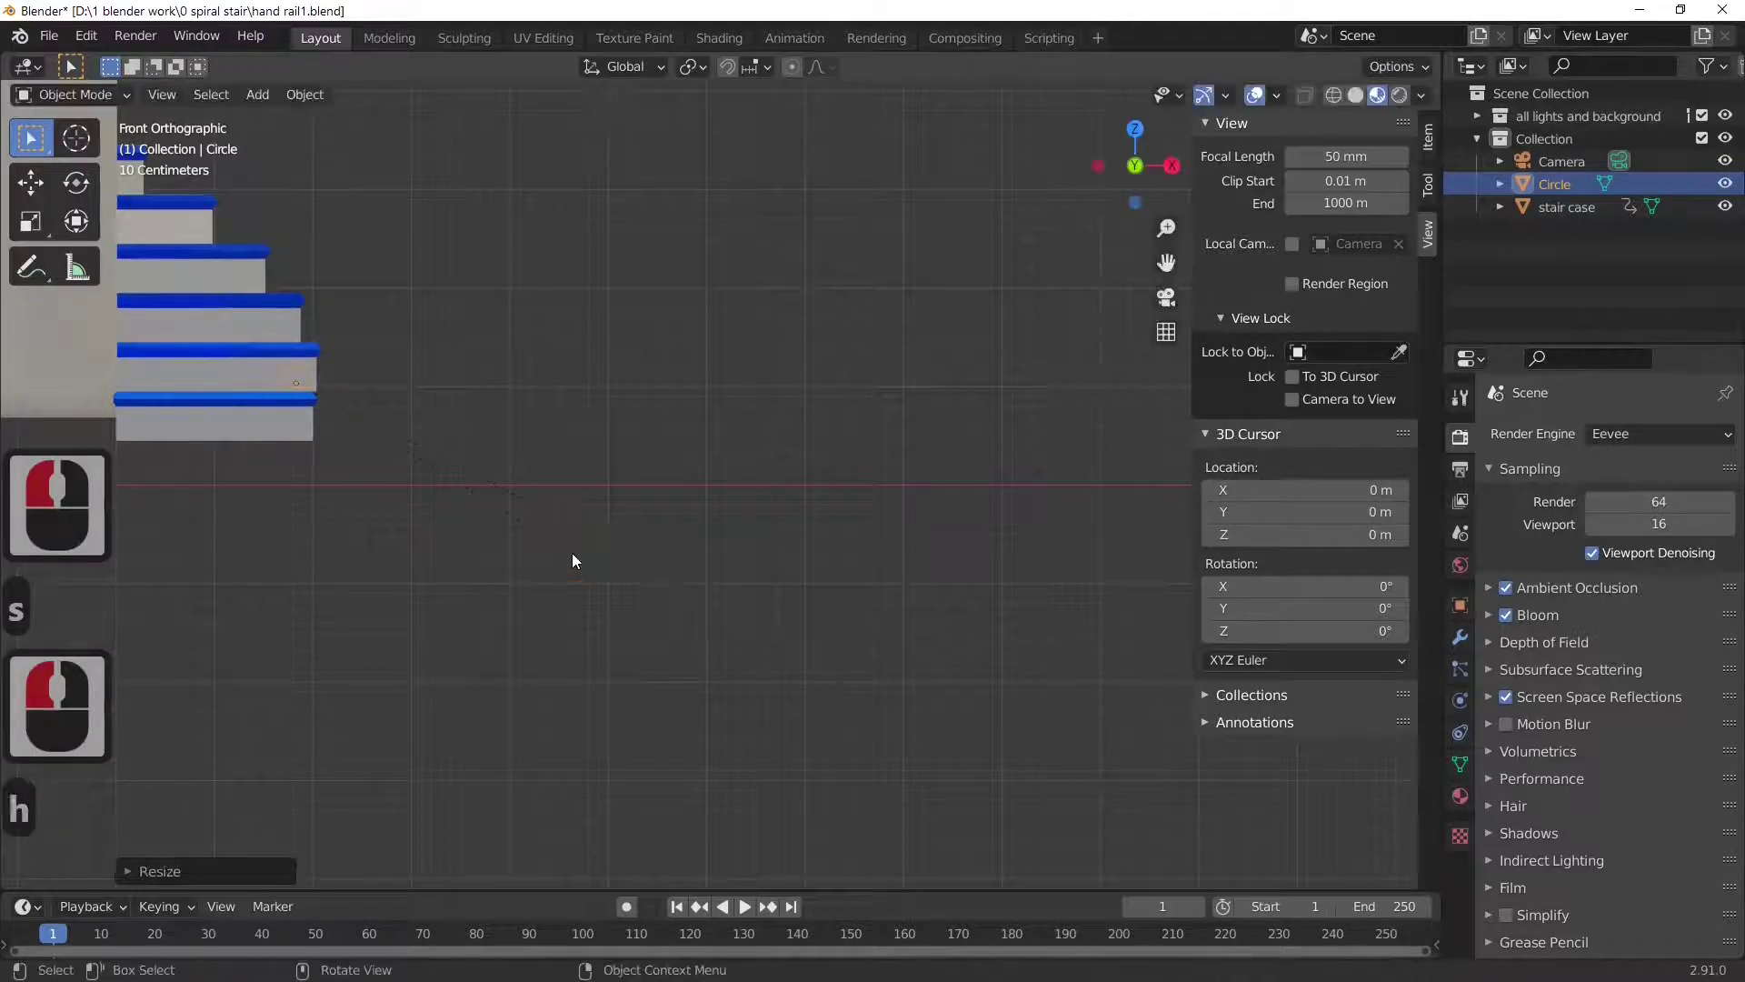
{"action": "key", "text": "g"}
{"action": "key", "text": "z"}
{"action": "left_click", "coordinate": [573, 556]}
{"action": "key", "text": "ctrl+z"}
{"action": "key", "text": "g"}
{"action": "key", "text": "z"}
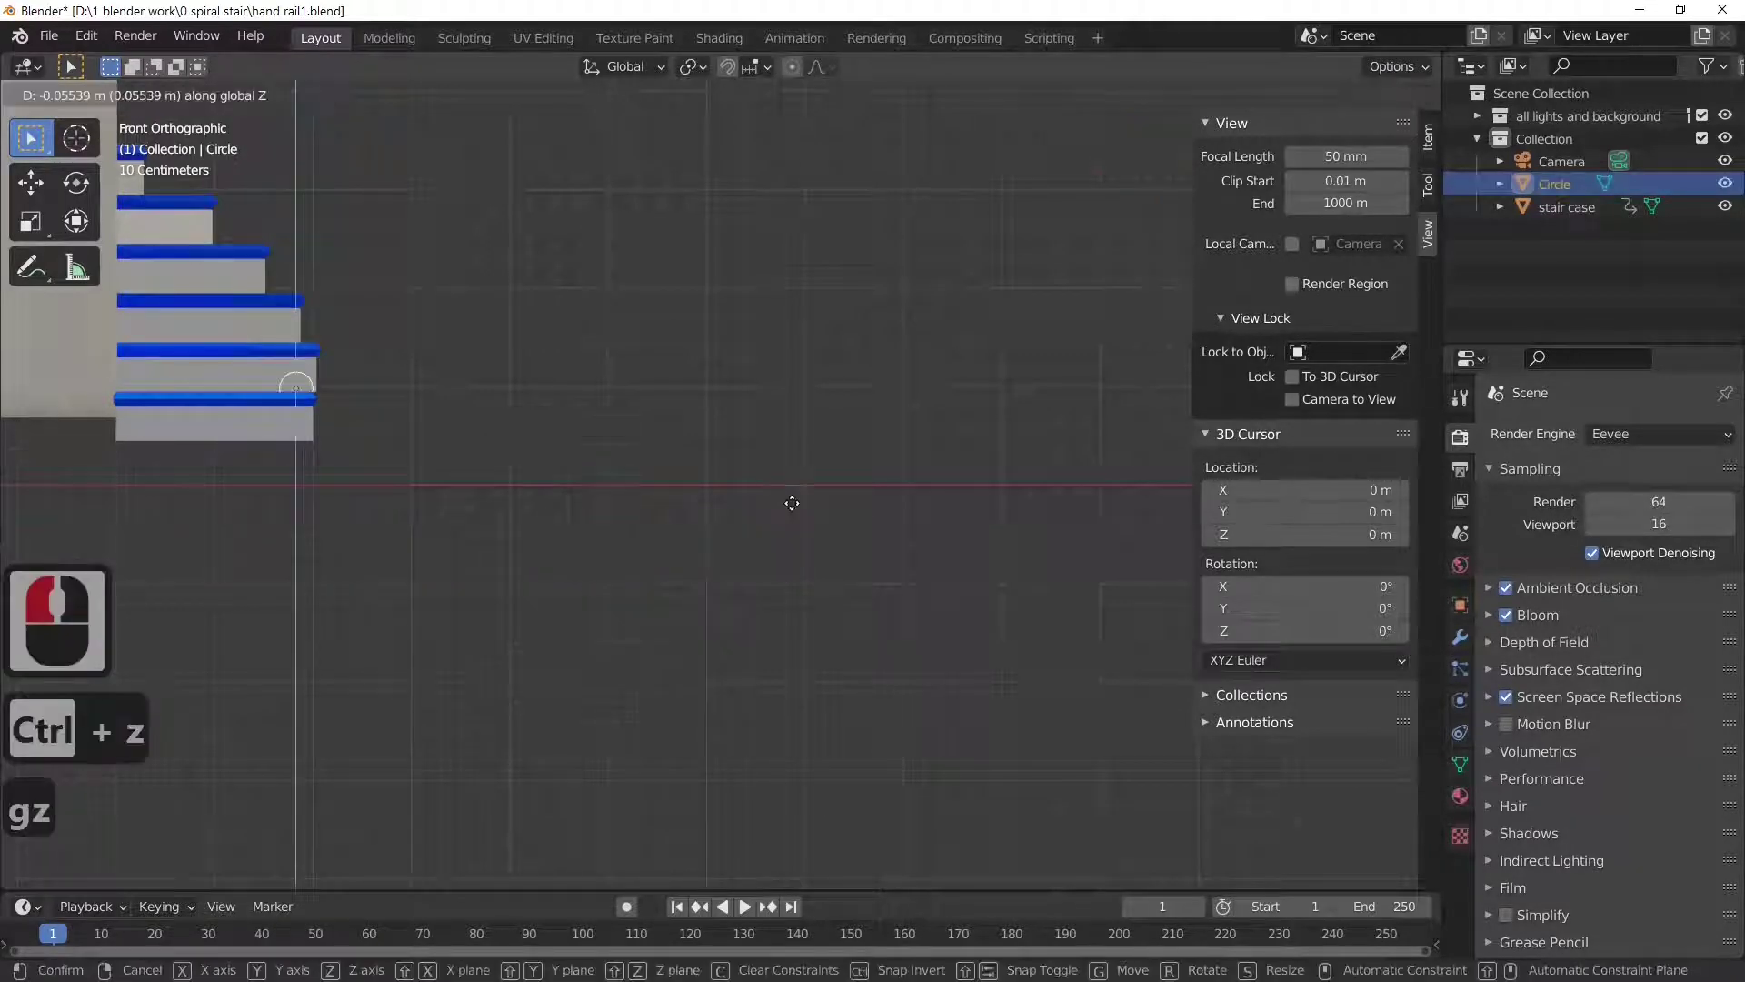
{"action": "left_click", "coordinate": [745, 548]}
{"action": "scroll", "coordinate": [683, 656], "scroll_direction": "down", "scroll_amount": 3}
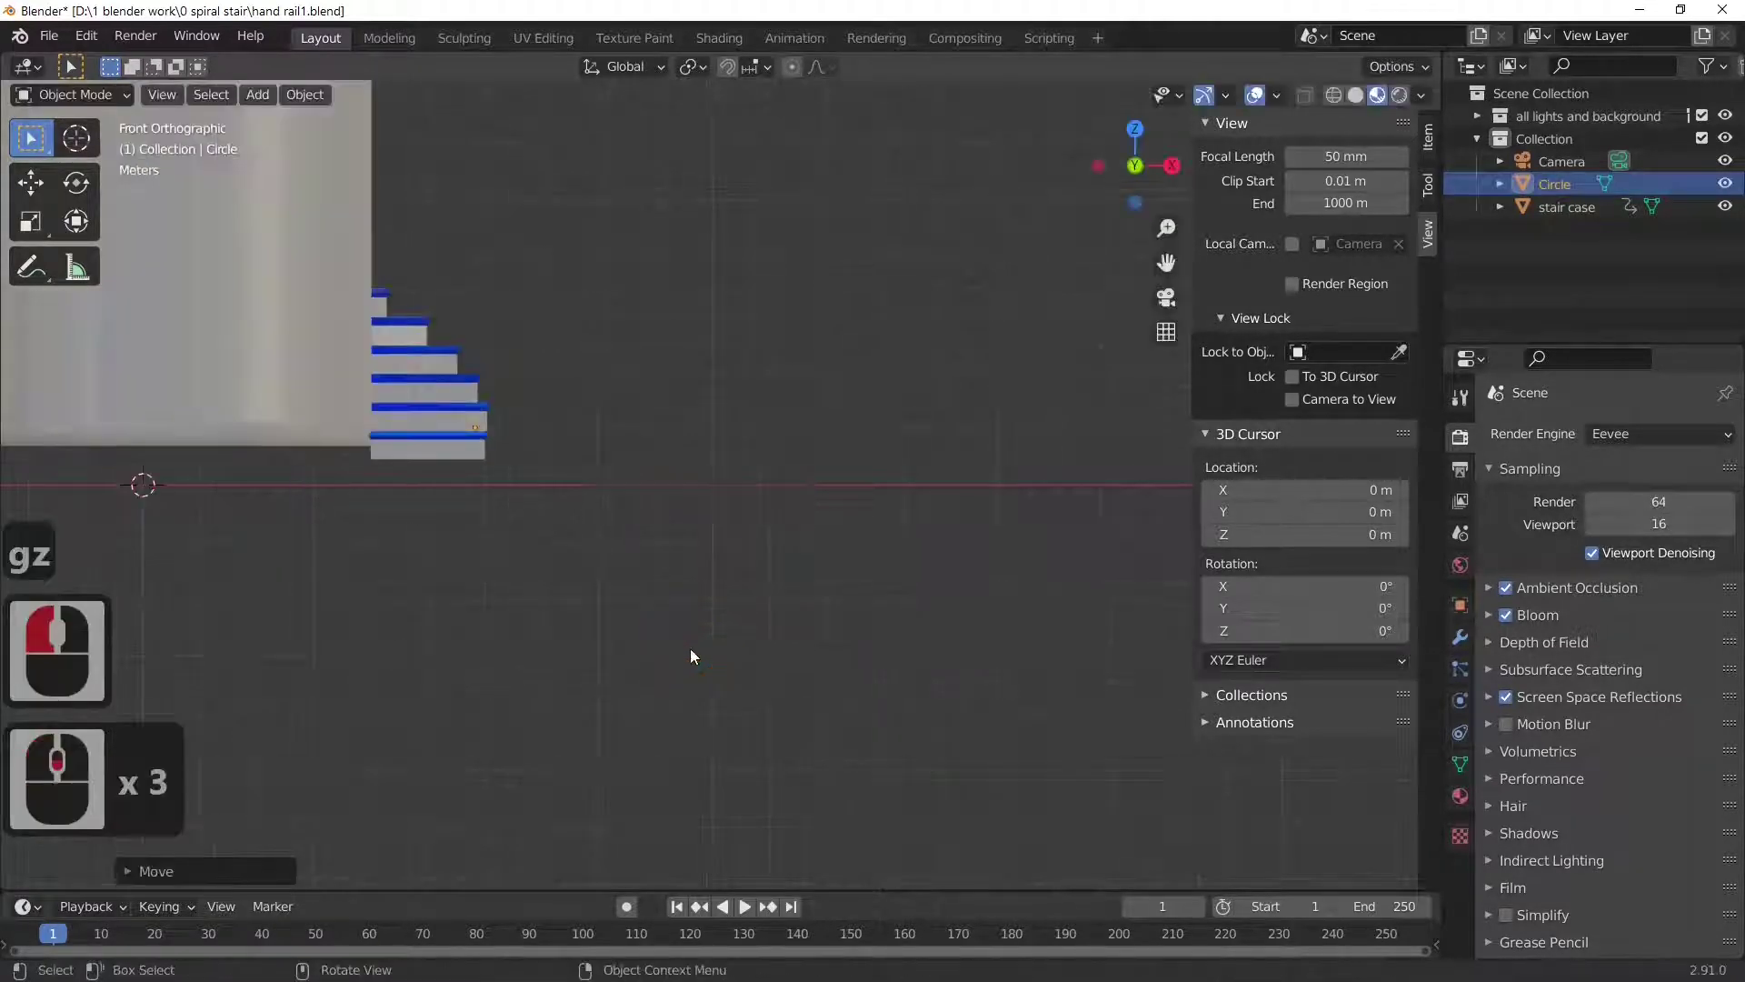
{"action": "middle_click_drag", "start_coordinate": [684, 656], "coordinate": [558, 696]}
{"action": "scroll", "coordinate": [709, 504], "scroll_direction": "up", "scroll_amount": 5}
{"action": "middle_click_drag", "start_coordinate": [709, 495], "coordinate": [876, 454]}
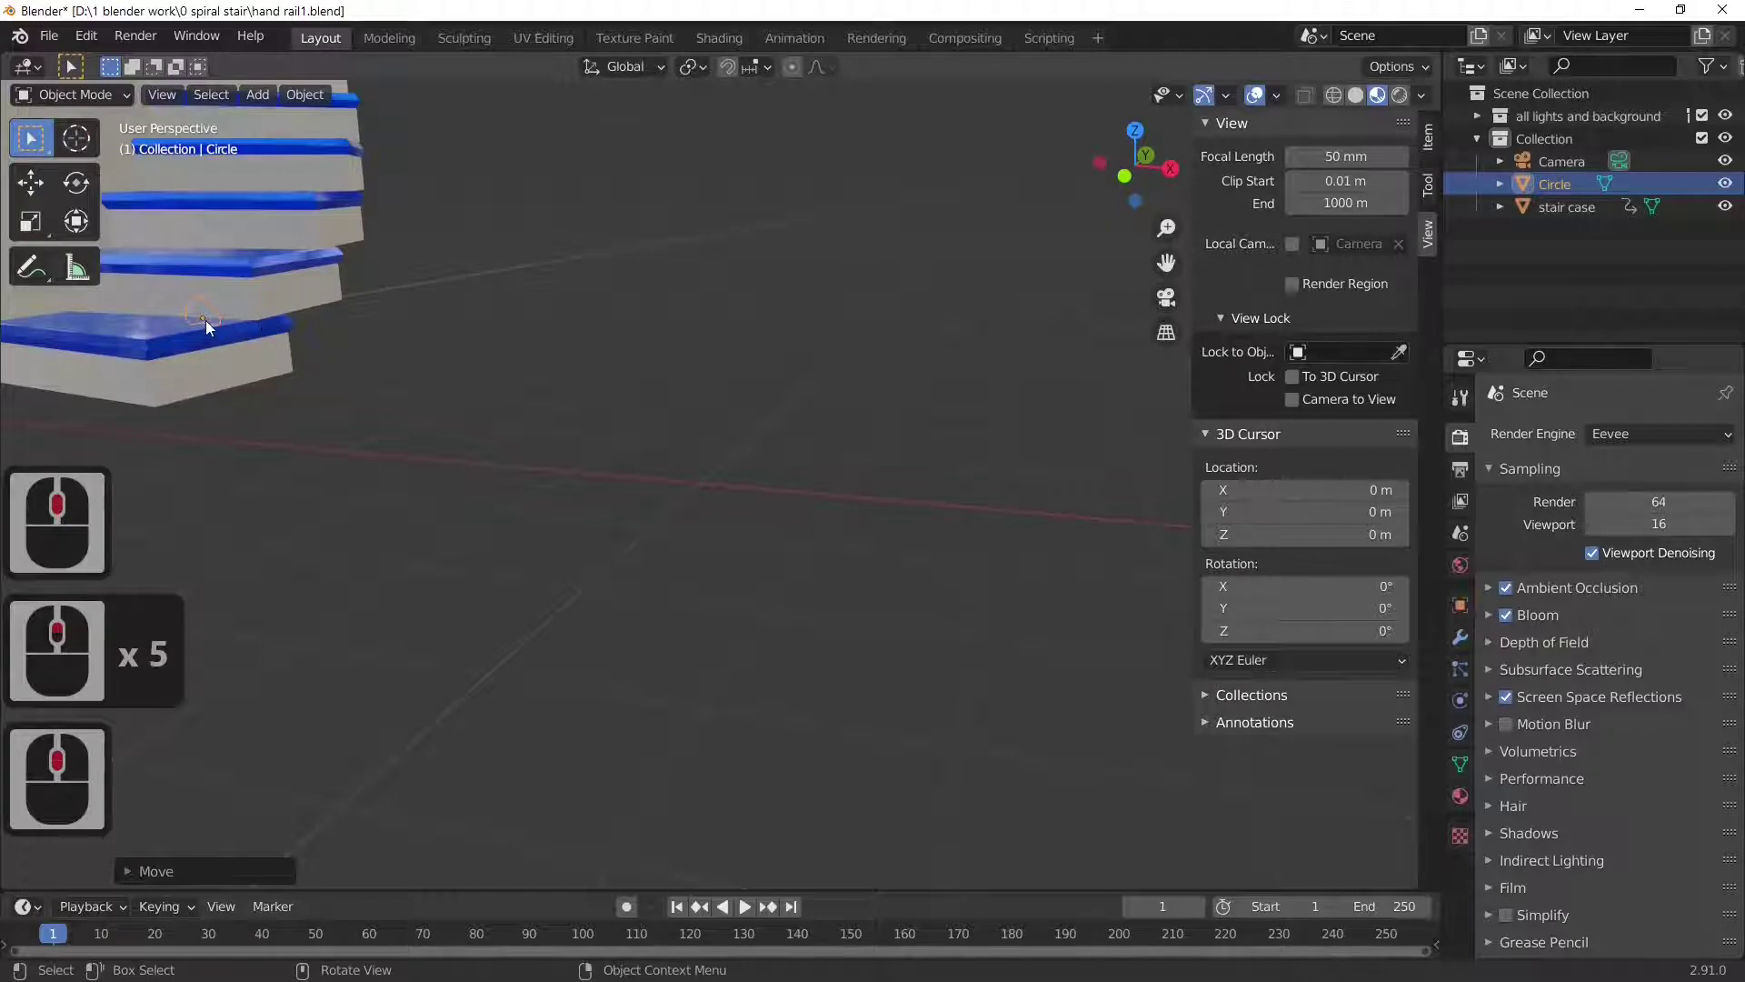
{"action": "scroll", "coordinate": [427, 406], "scroll_direction": "down", "scroll_amount": 3}
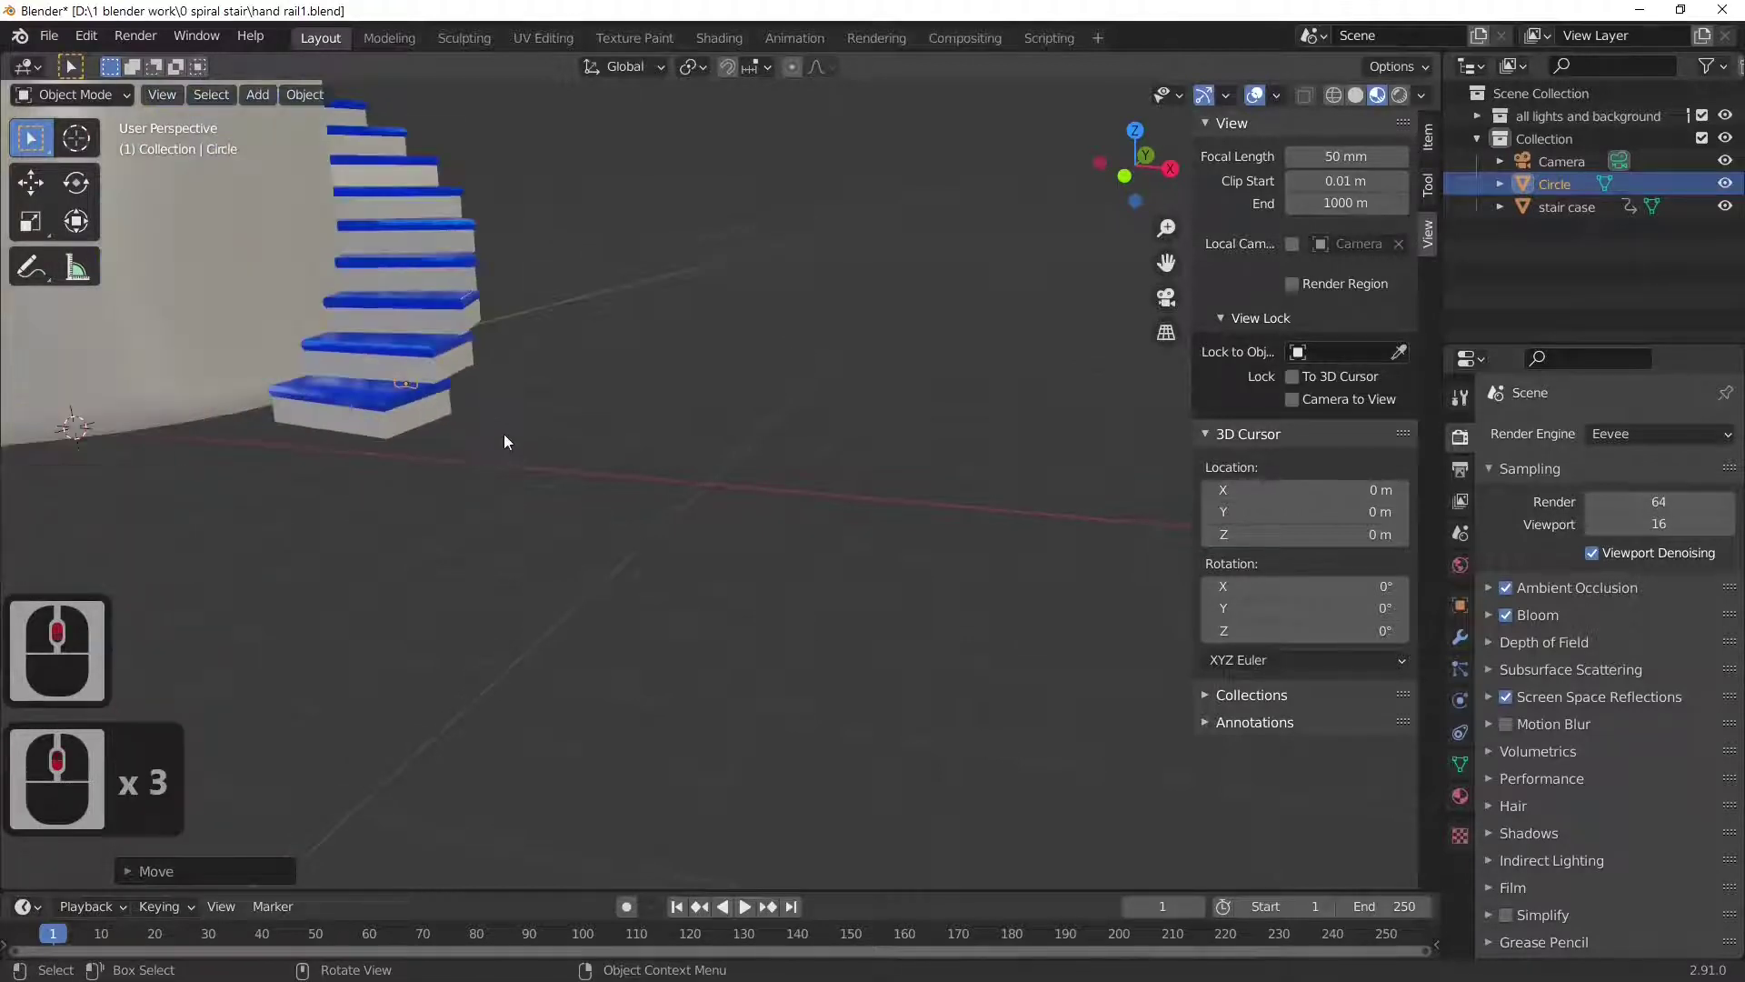
{"action": "middle_click_drag", "start_coordinate": [499, 442], "coordinate": [463, 347]}
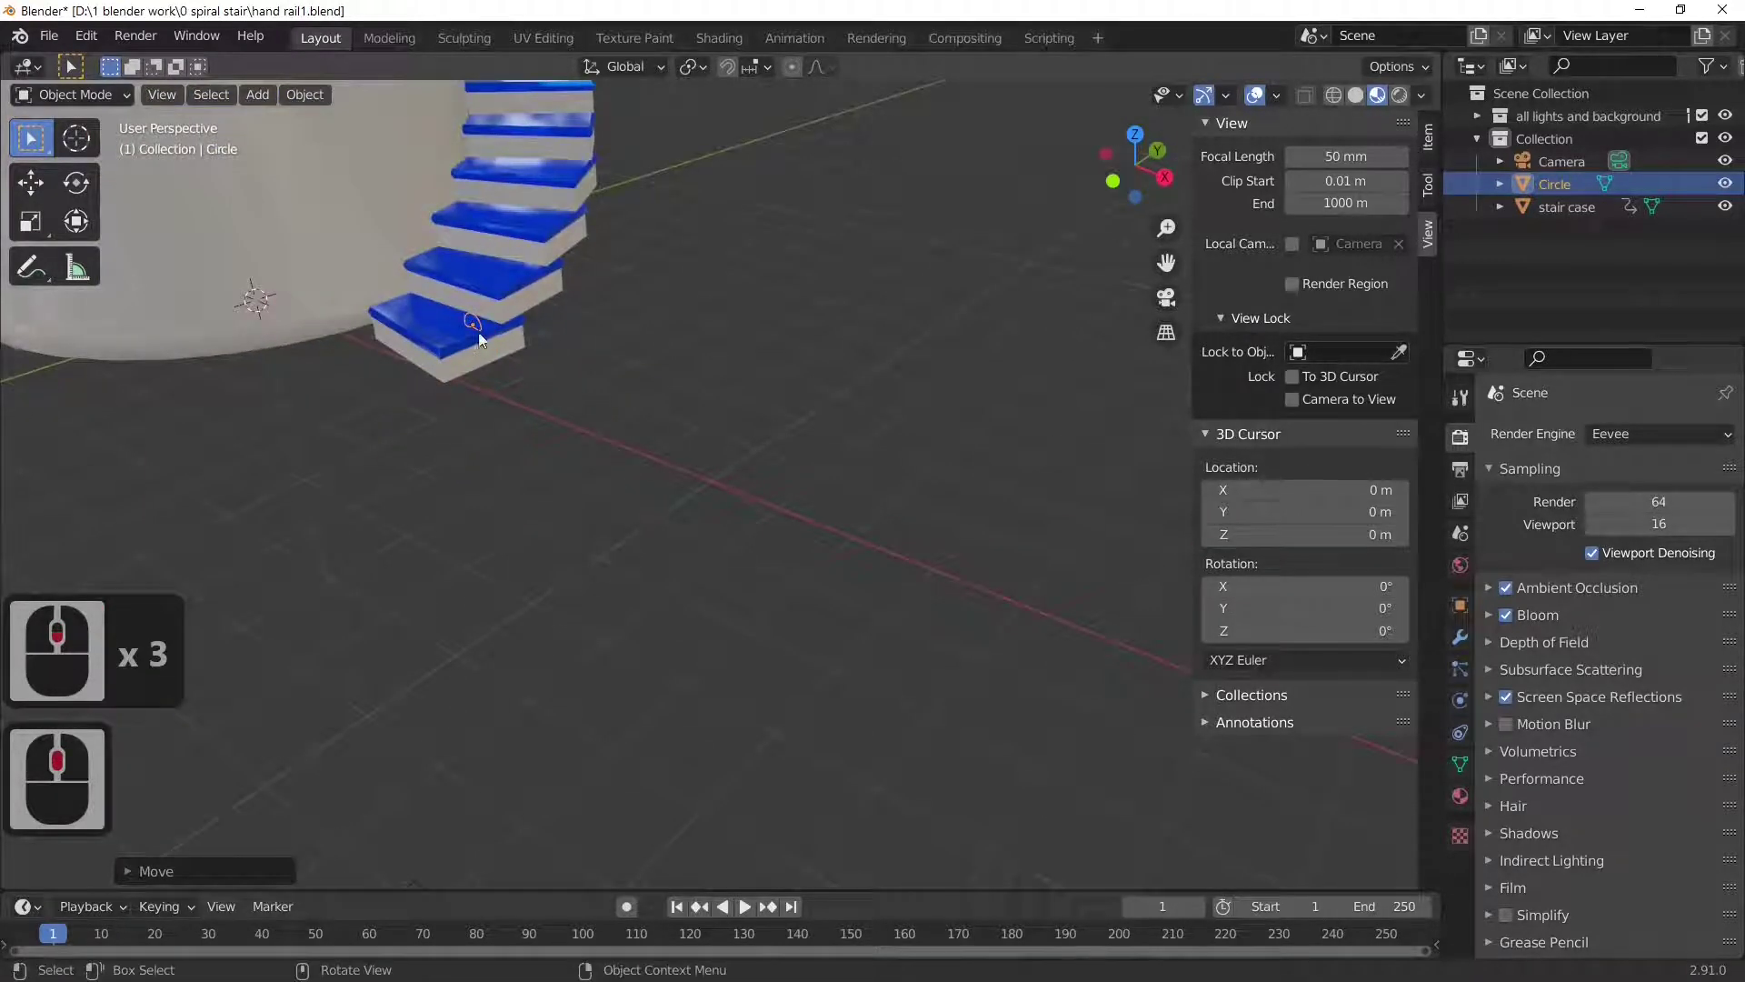
{"action": "scroll", "coordinate": [598, 259], "scroll_direction": "down", "scroll_amount": 4}
{"action": "middle_click_drag", "start_coordinate": [558, 419], "coordinate": [720, 381]}
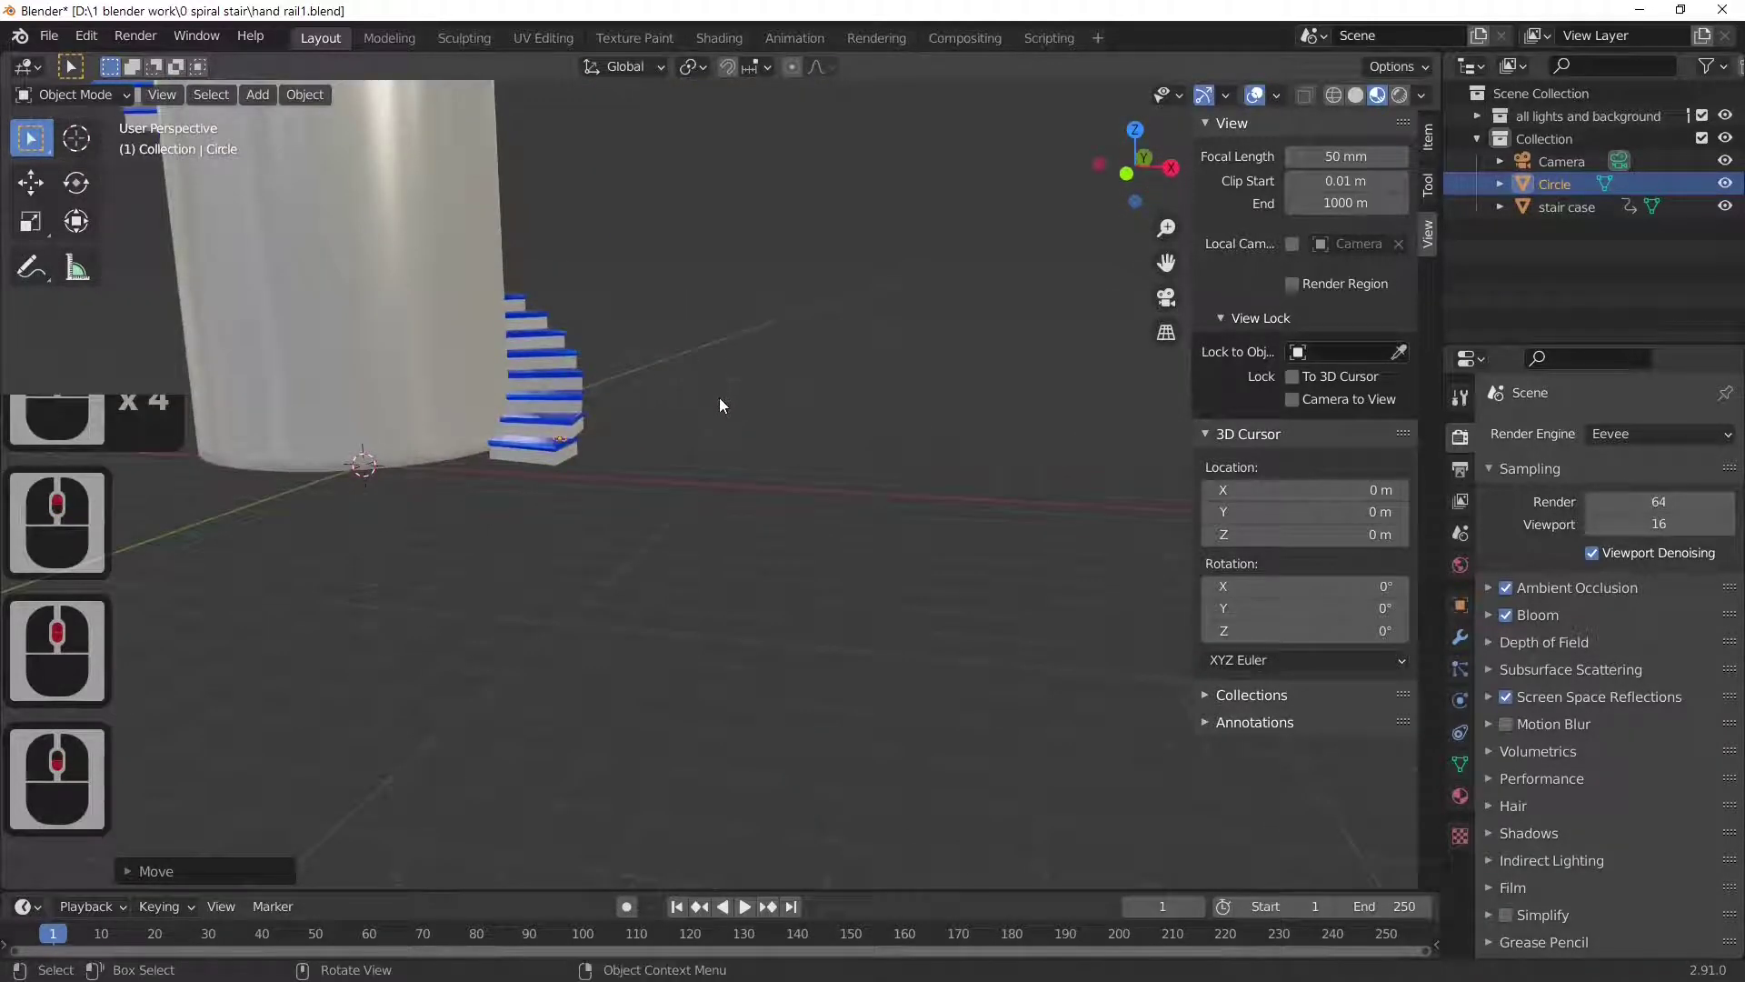
{"action": "scroll", "coordinate": [718, 396], "scroll_direction": "up", "scroll_amount": 2}
{"action": "middle_click_drag", "start_coordinate": [762, 522], "coordinate": [694, 542]}
{"action": "middle_click", "coordinate": [694, 543]}
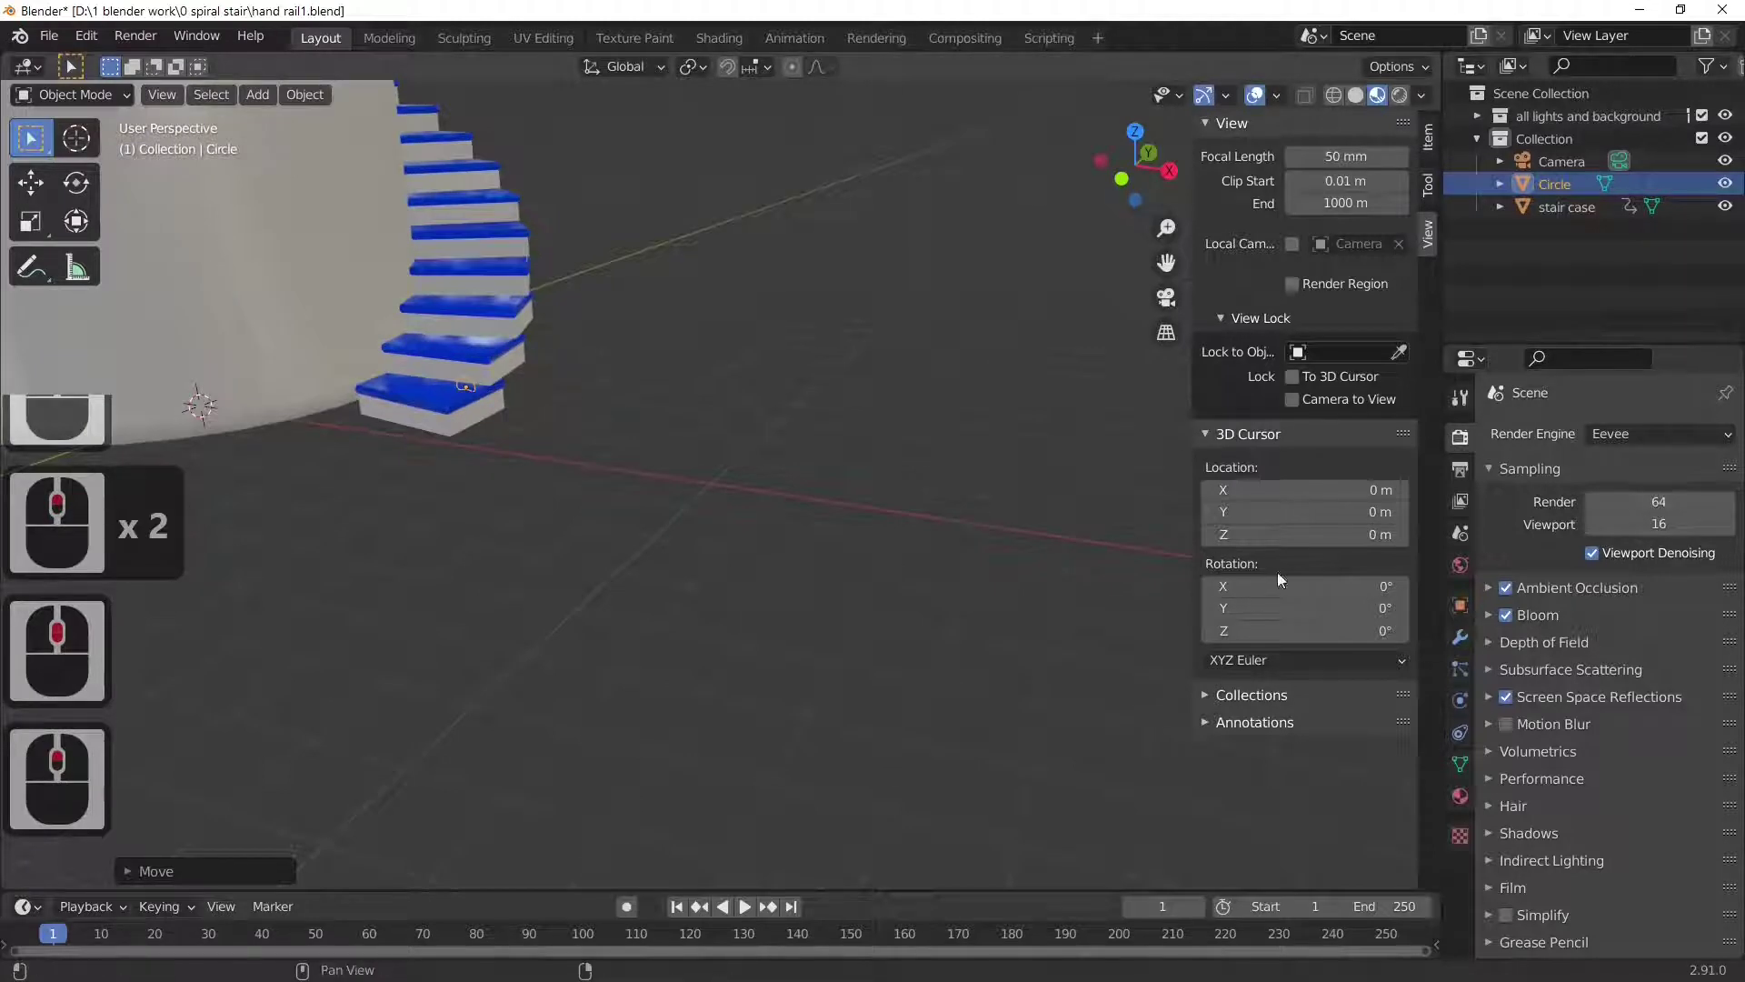
- Rename the Circle object to 'hand' and check its X 90° rotation and 0.170 scale
{"action": "left_click", "coordinate": [1461, 606]}
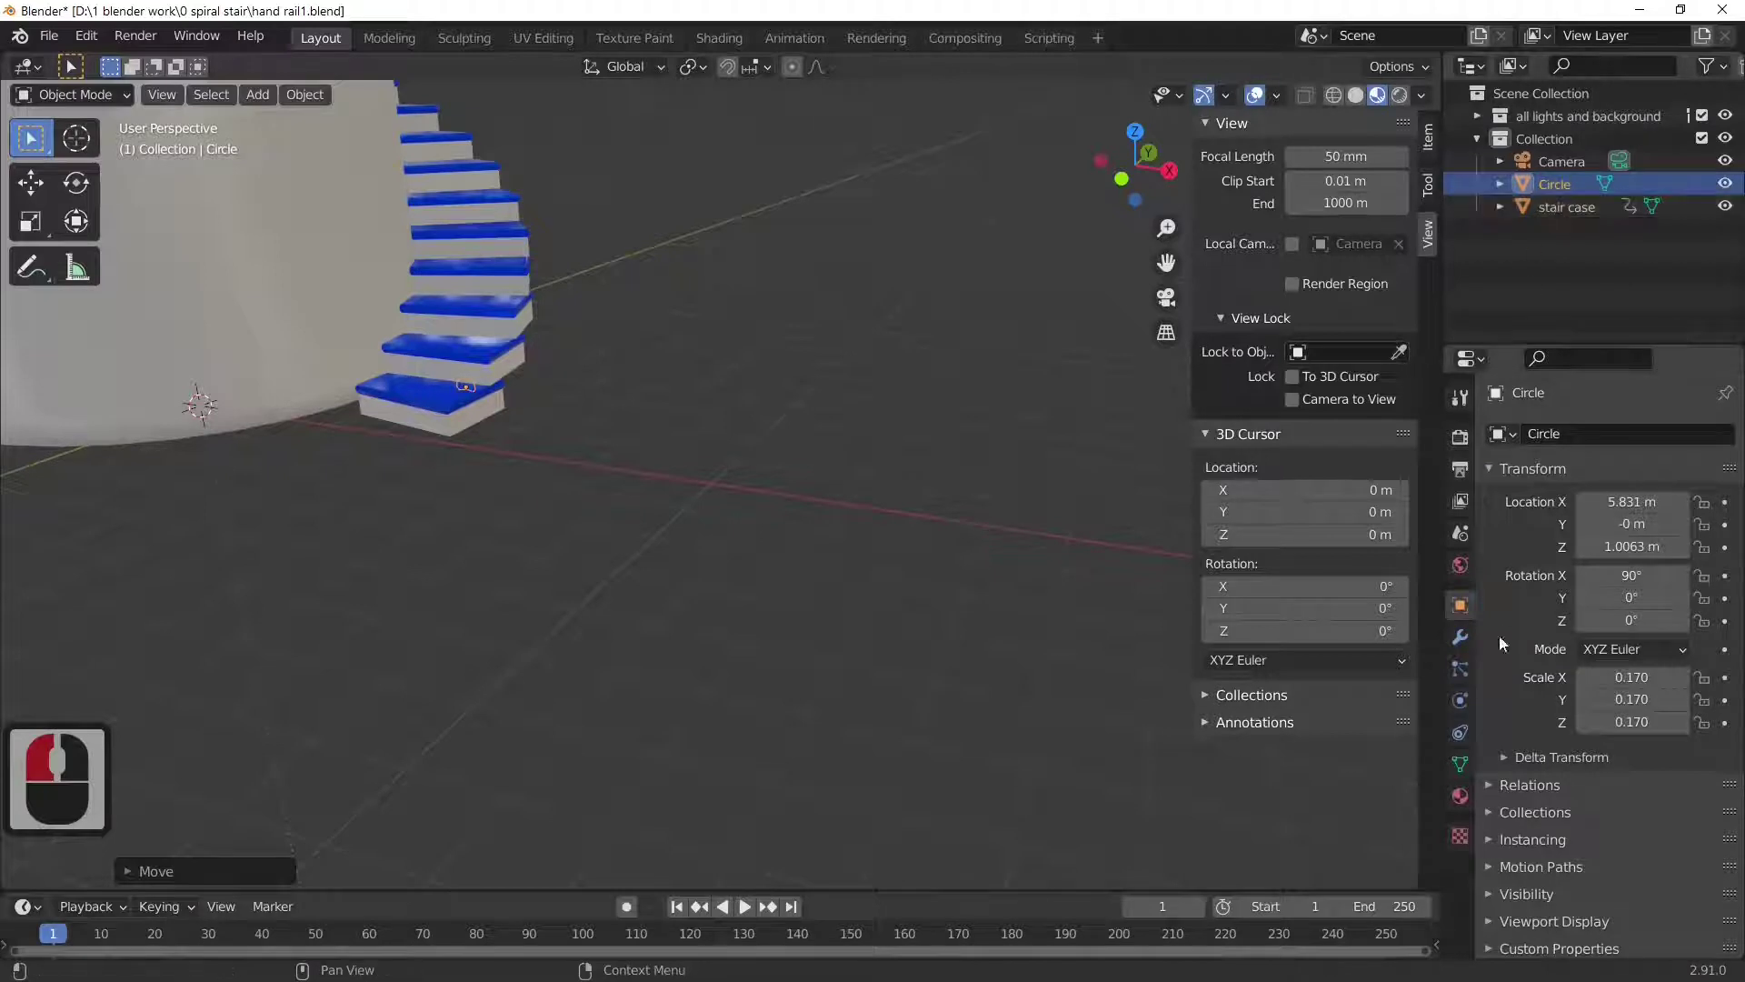
{"action": "double_click", "coordinate": [1556, 184]}
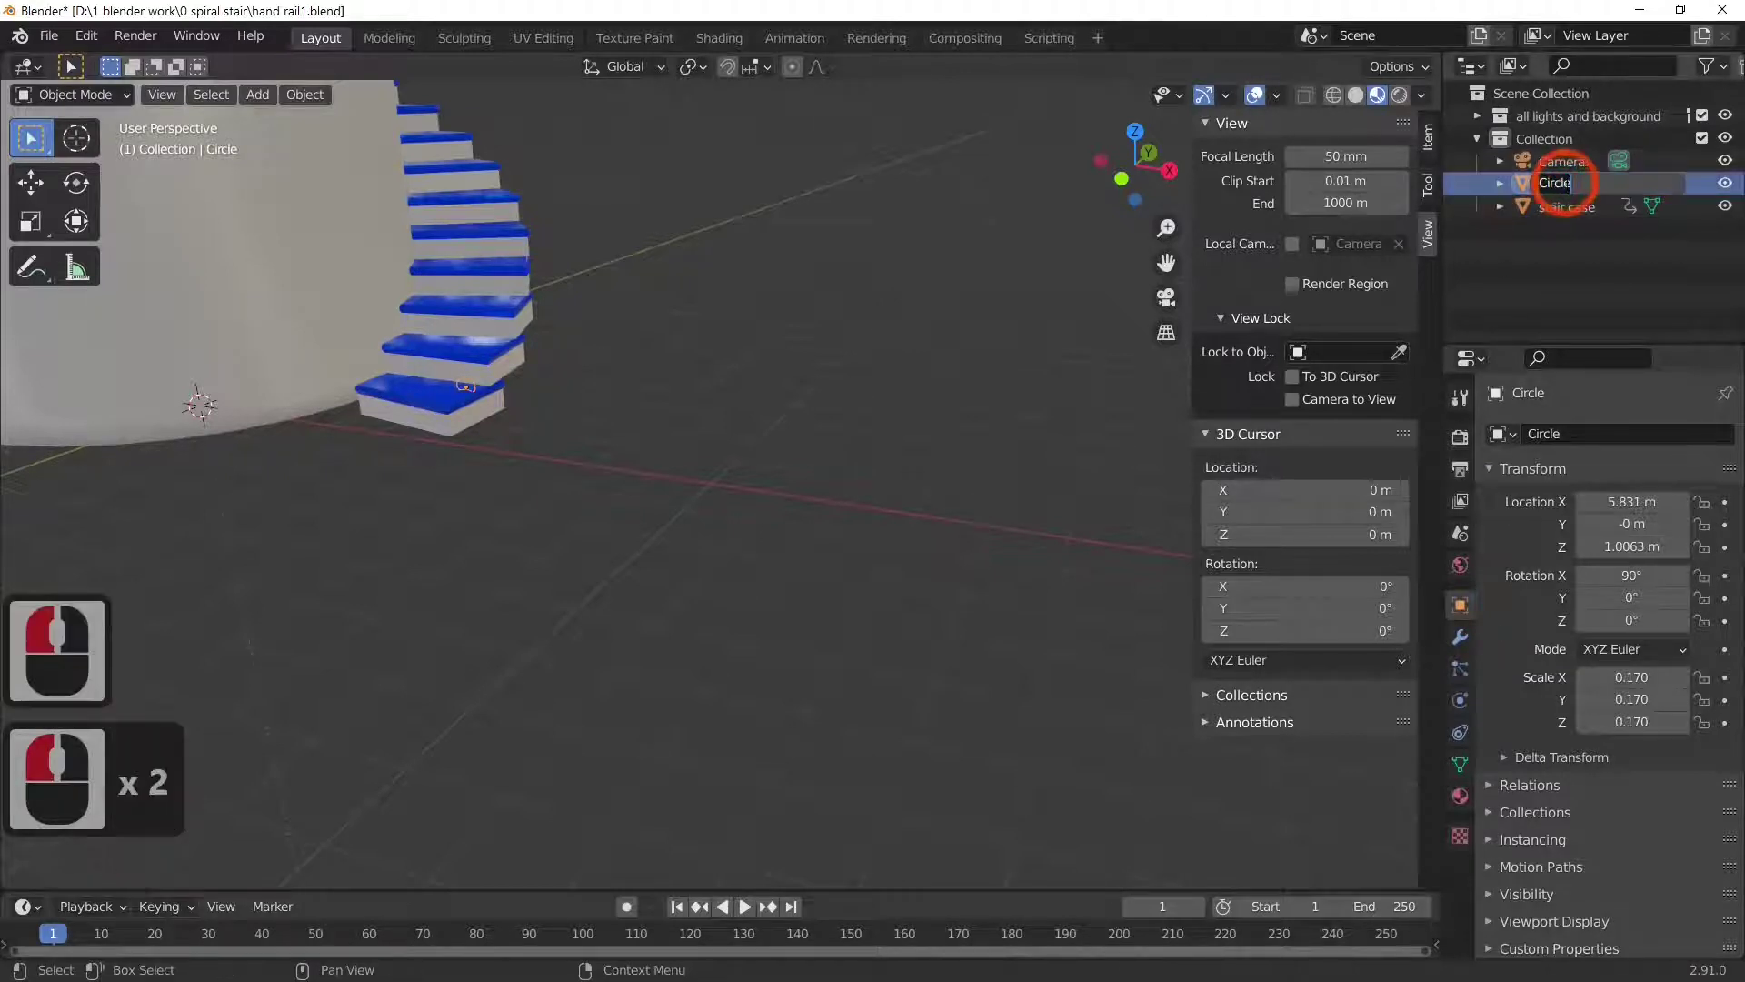
{"action": "type", "text": "hand"}
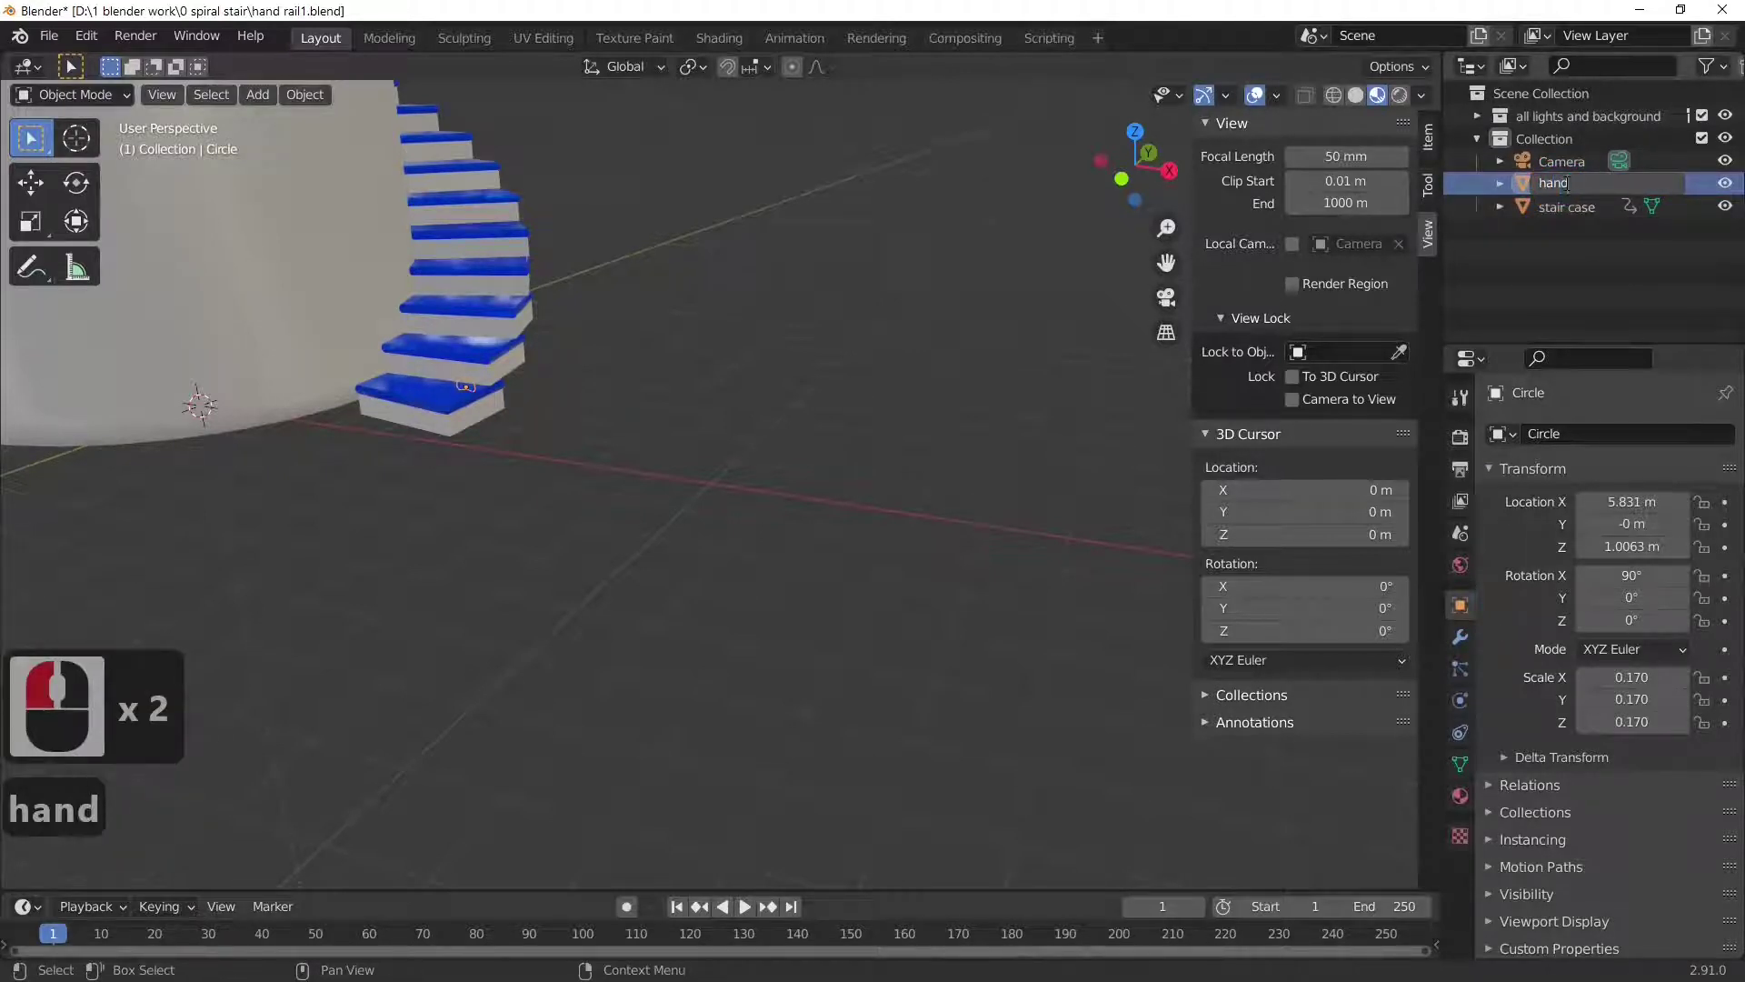
{"action": "left_click", "coordinate": [966, 362]}
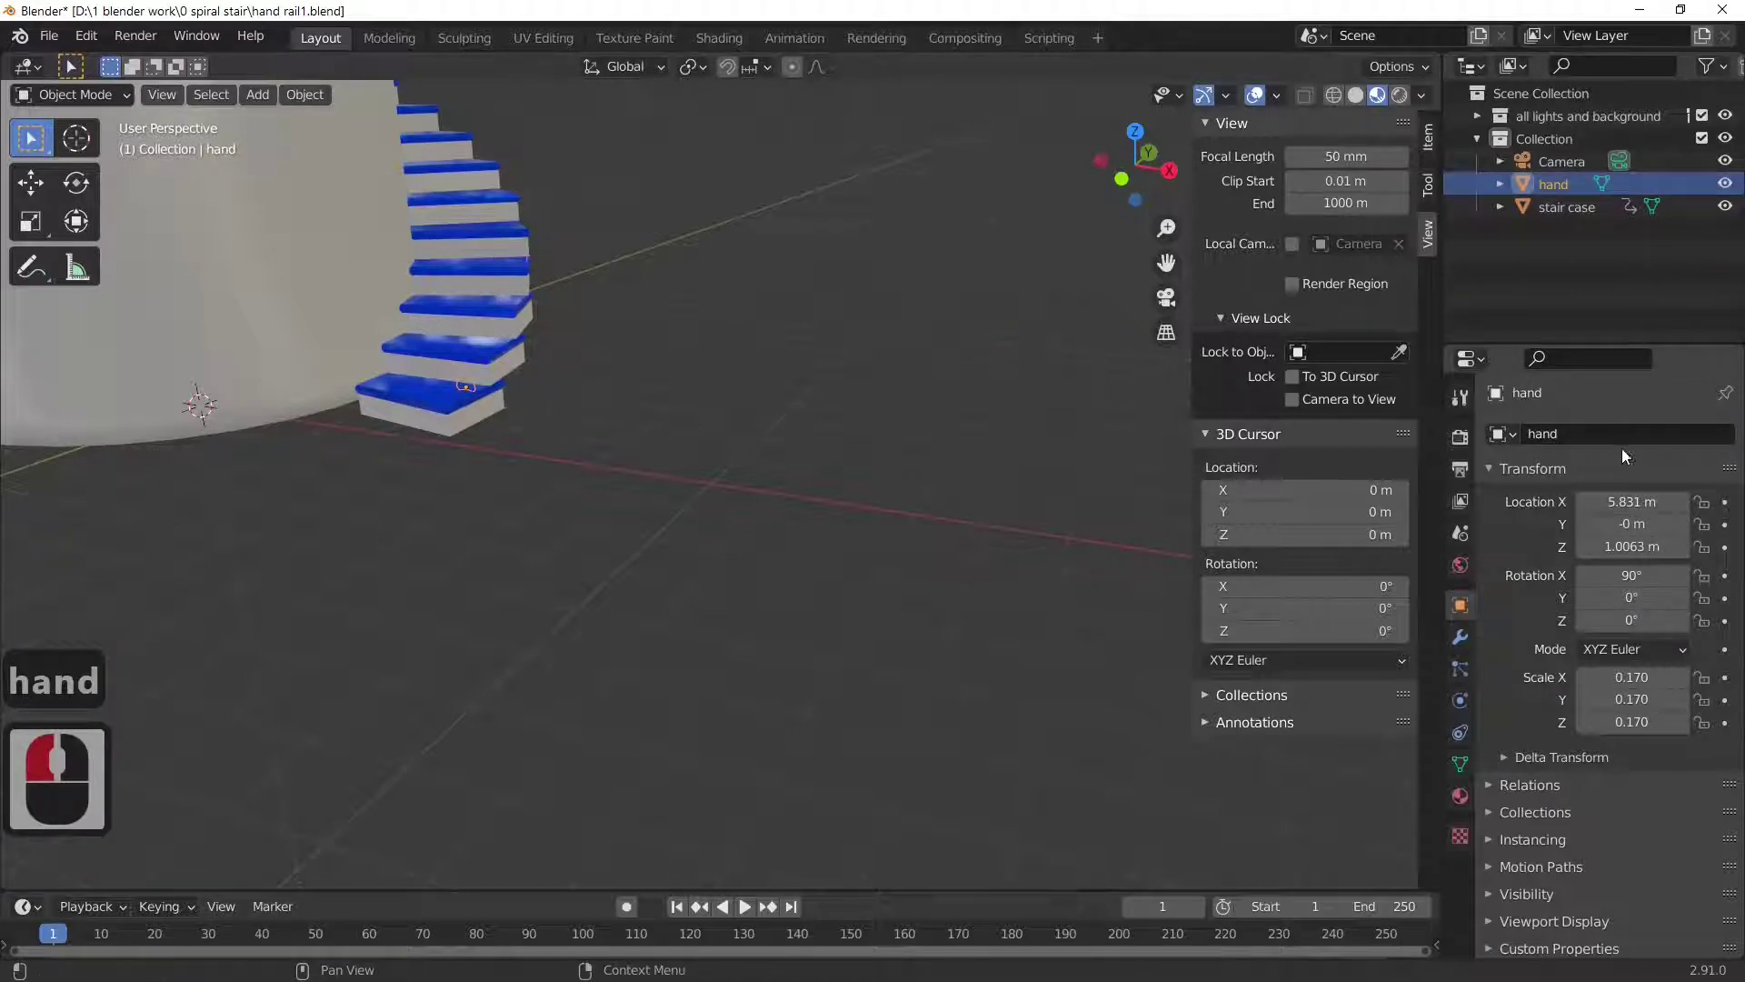
{"action": "left_click", "coordinate": [1461, 607]}
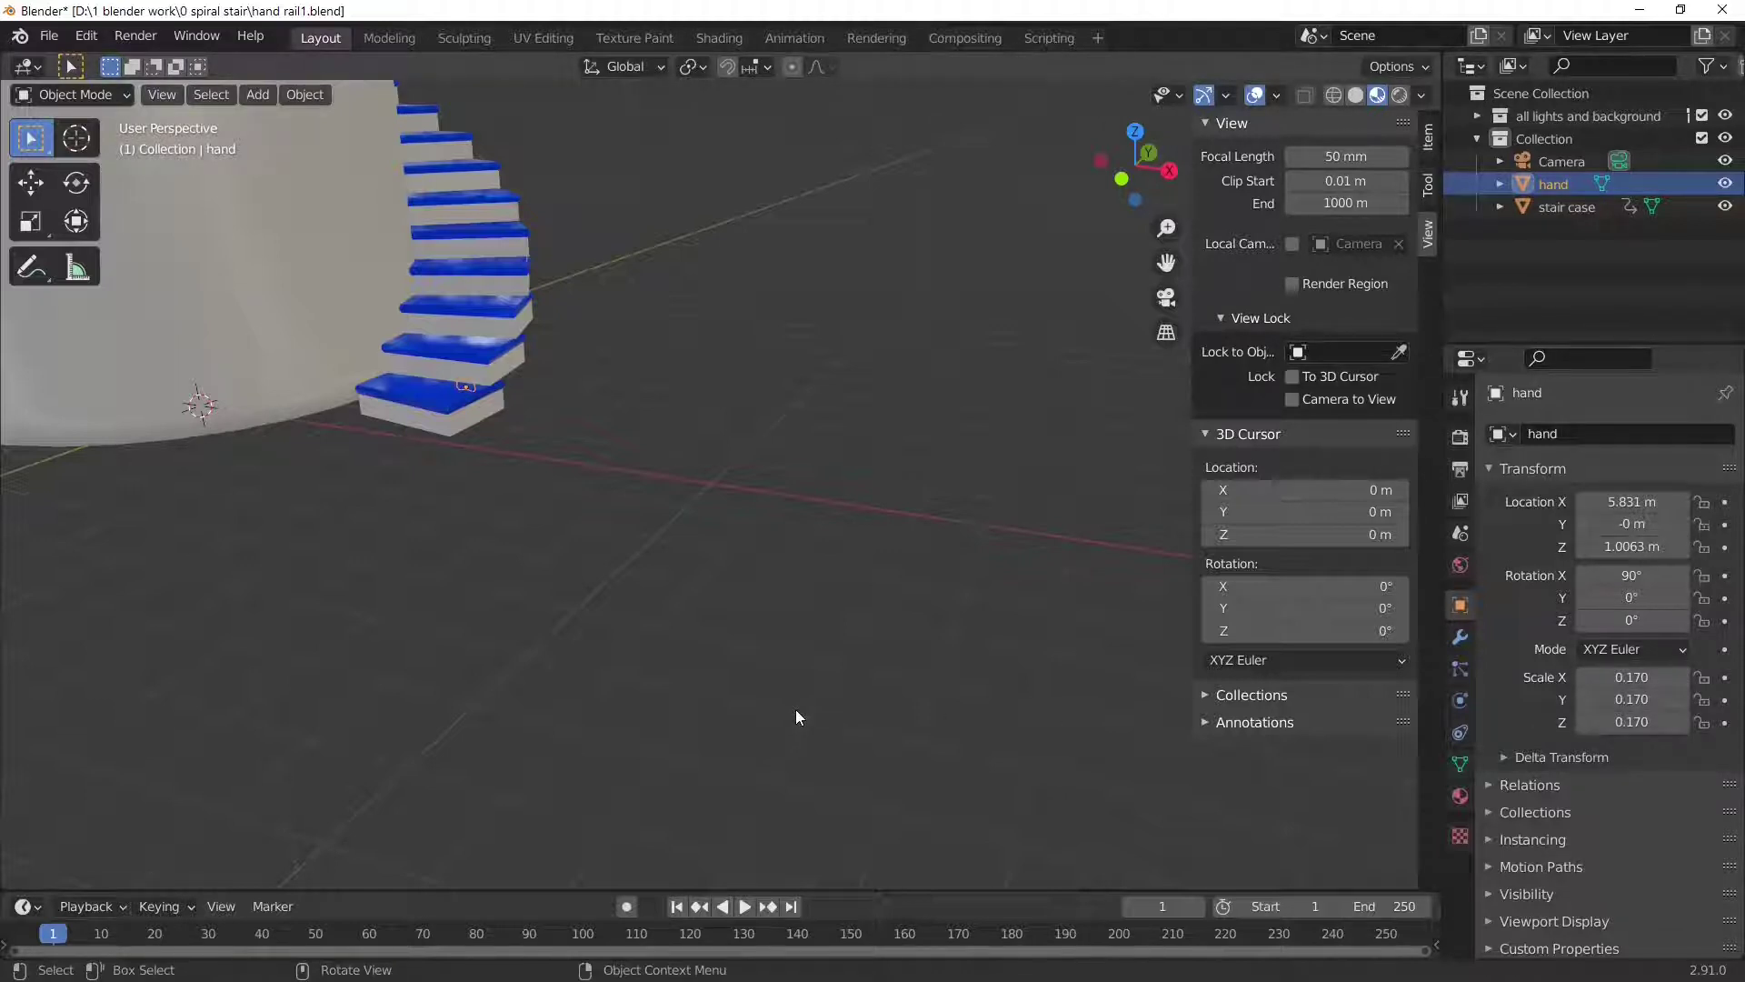
{"action": "middle_click_drag", "start_coordinate": [796, 710], "coordinate": [796, 710], "text": "ctrl"}
- Apply Rotation & Scale to the hand ring, resetting it to 0° rotation and 1.000 scale
{"action": "key", "text": "ctrl+a"}
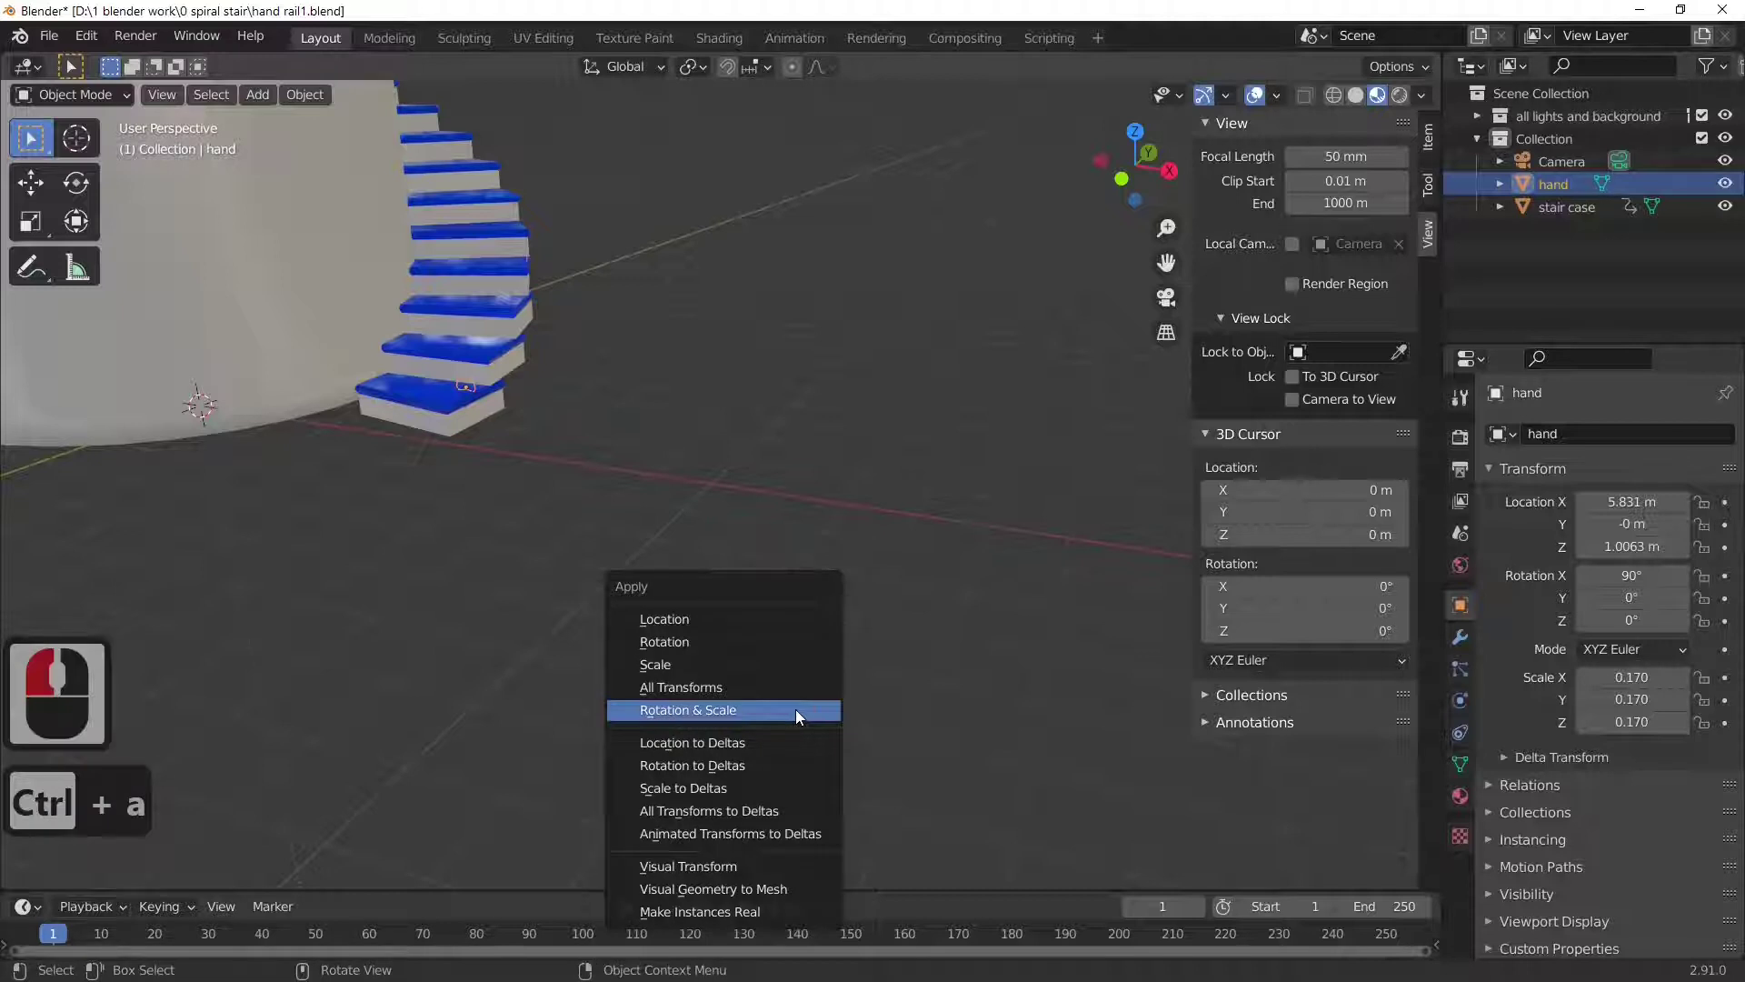
{"action": "left_click", "coordinate": [795, 709]}
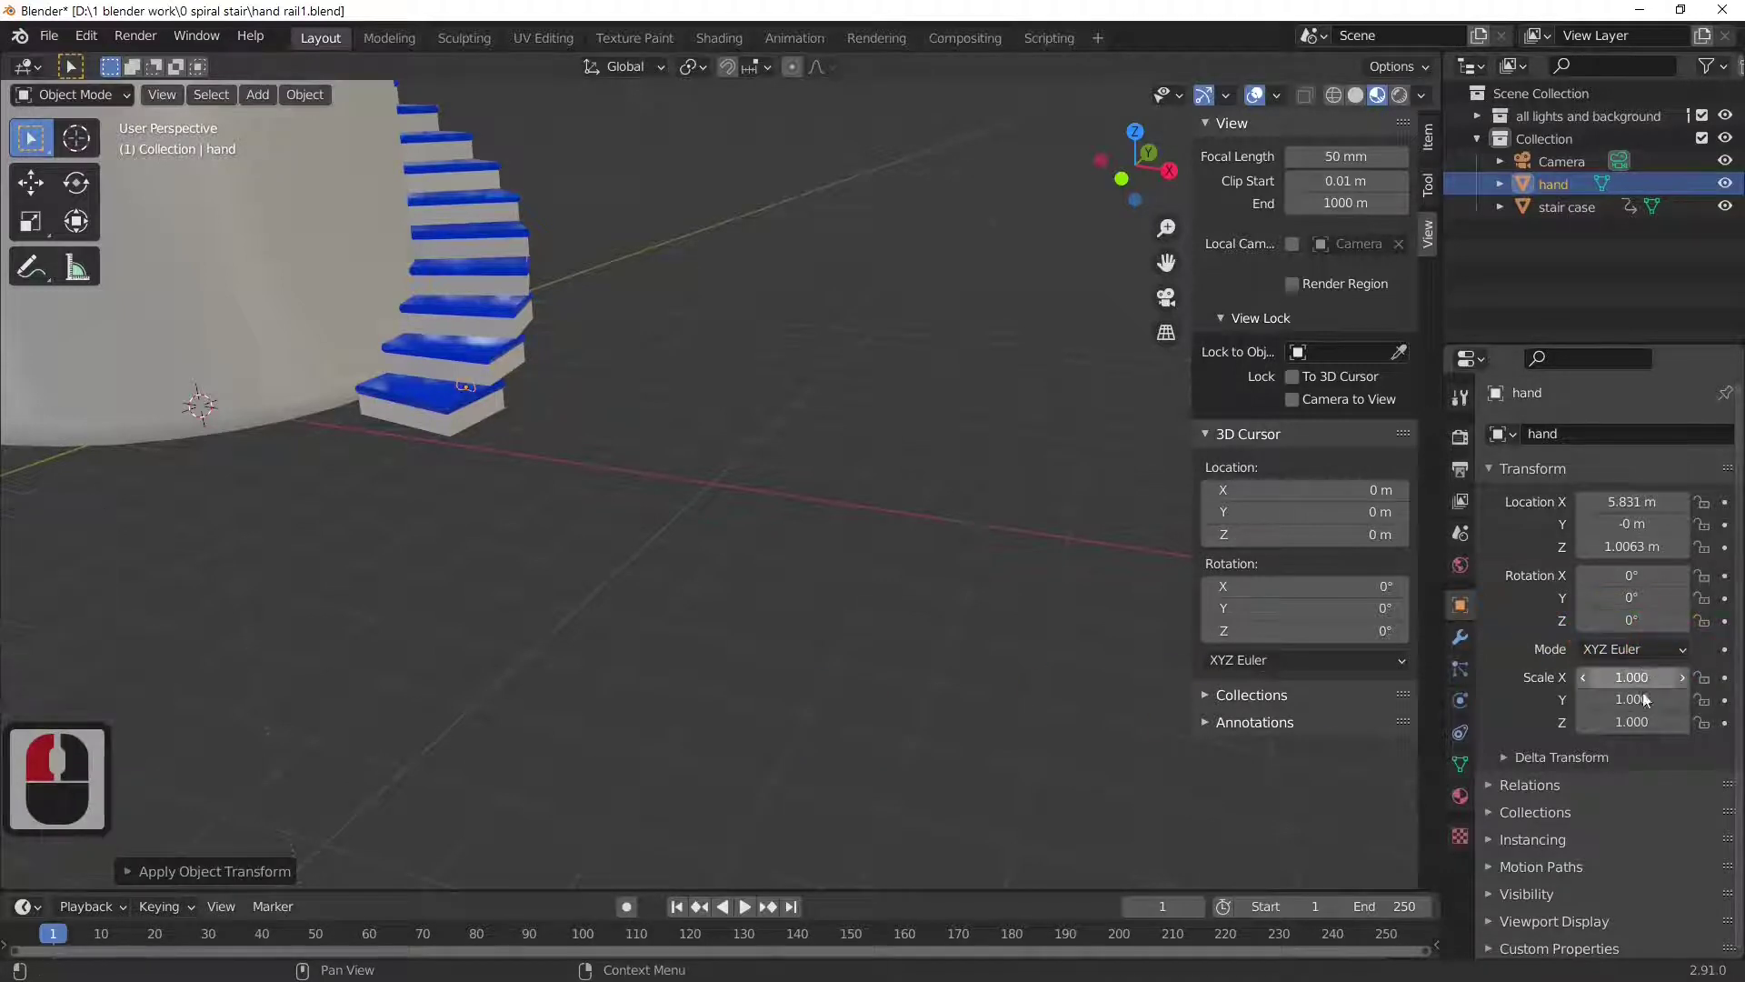
{"action": "middle_click_drag", "start_coordinate": [624, 656], "coordinate": [711, 601]}
{"action": "scroll", "coordinate": [725, 549], "scroll_direction": "down", "scroll_amount": 2}
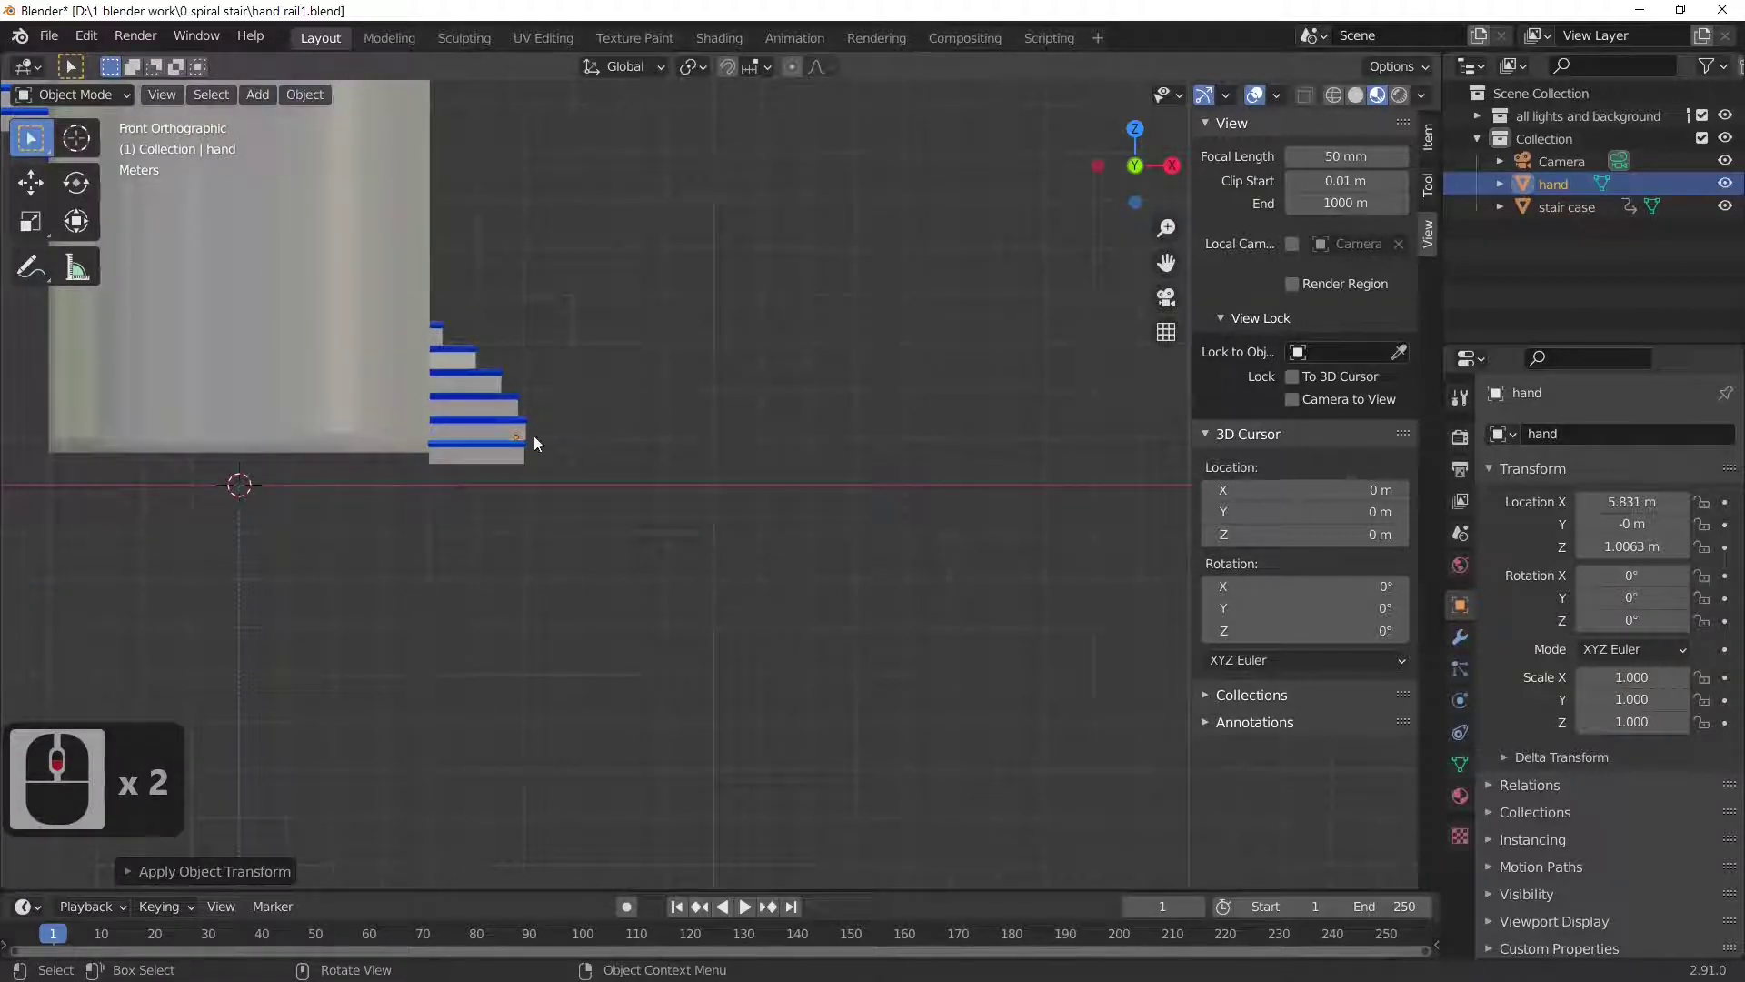
{"action": "scroll", "coordinate": [543, 482], "scroll_direction": "up", "scroll_amount": 3}
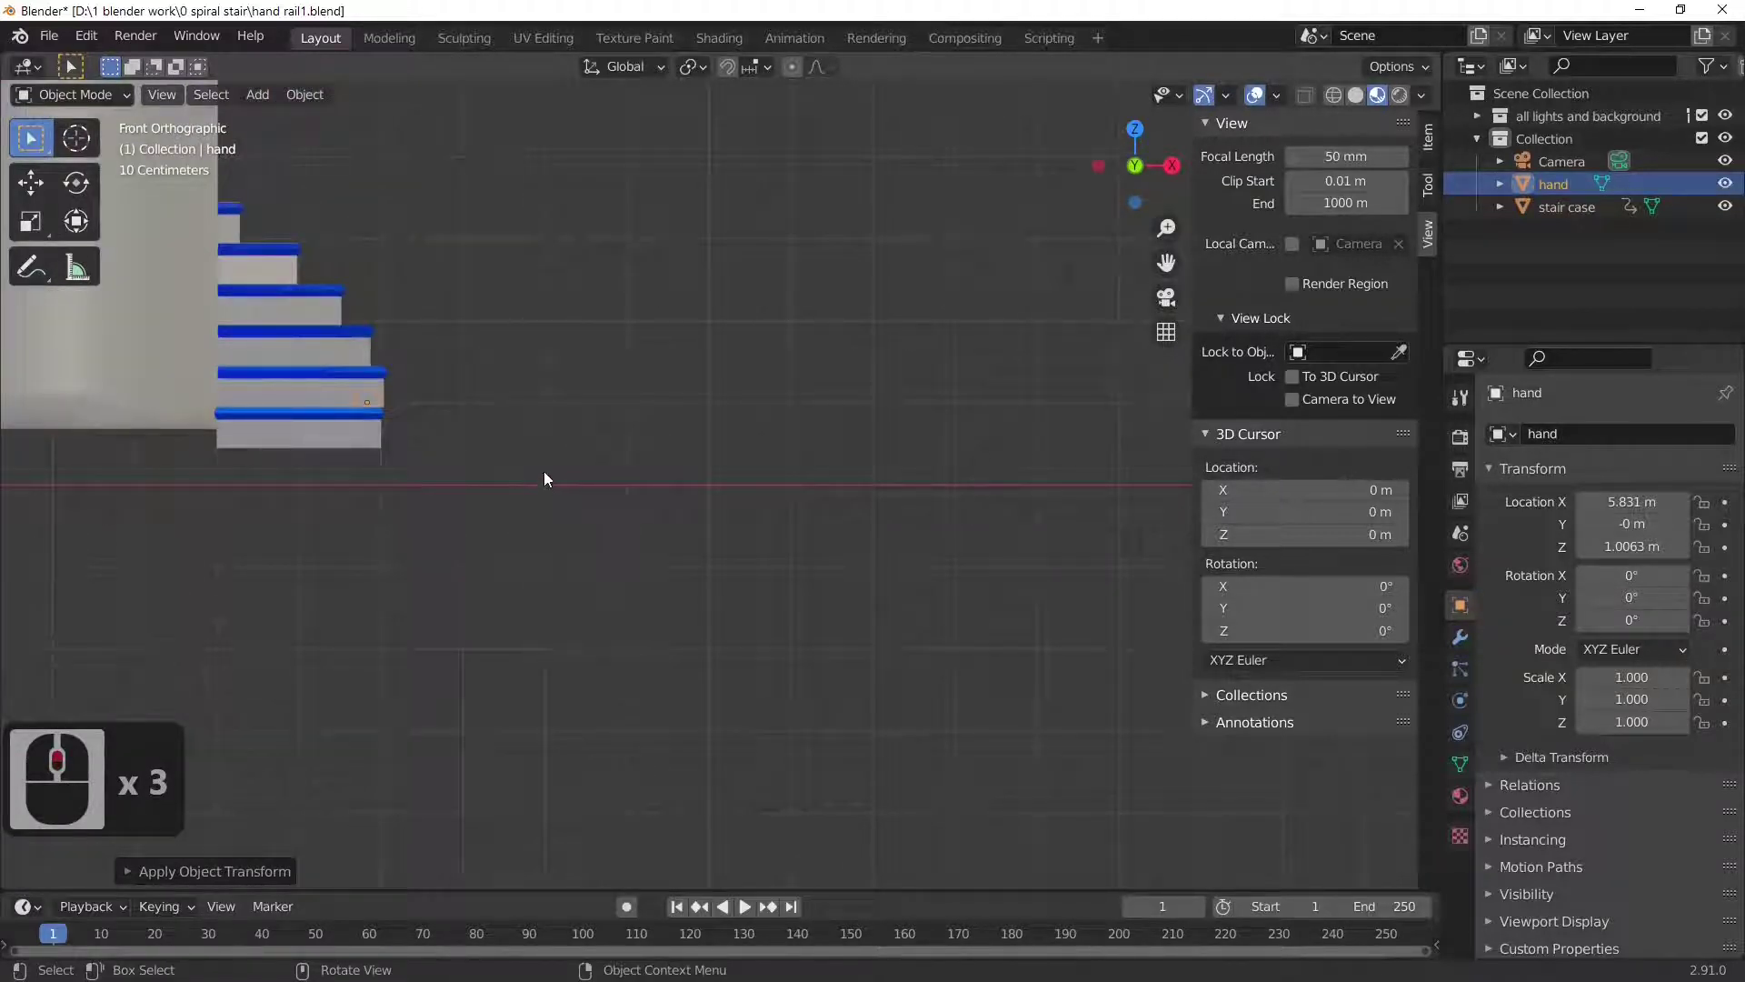
{"action": "middle_click_drag", "start_coordinate": [543, 479], "coordinate": [777, 584], "text": "shift"}
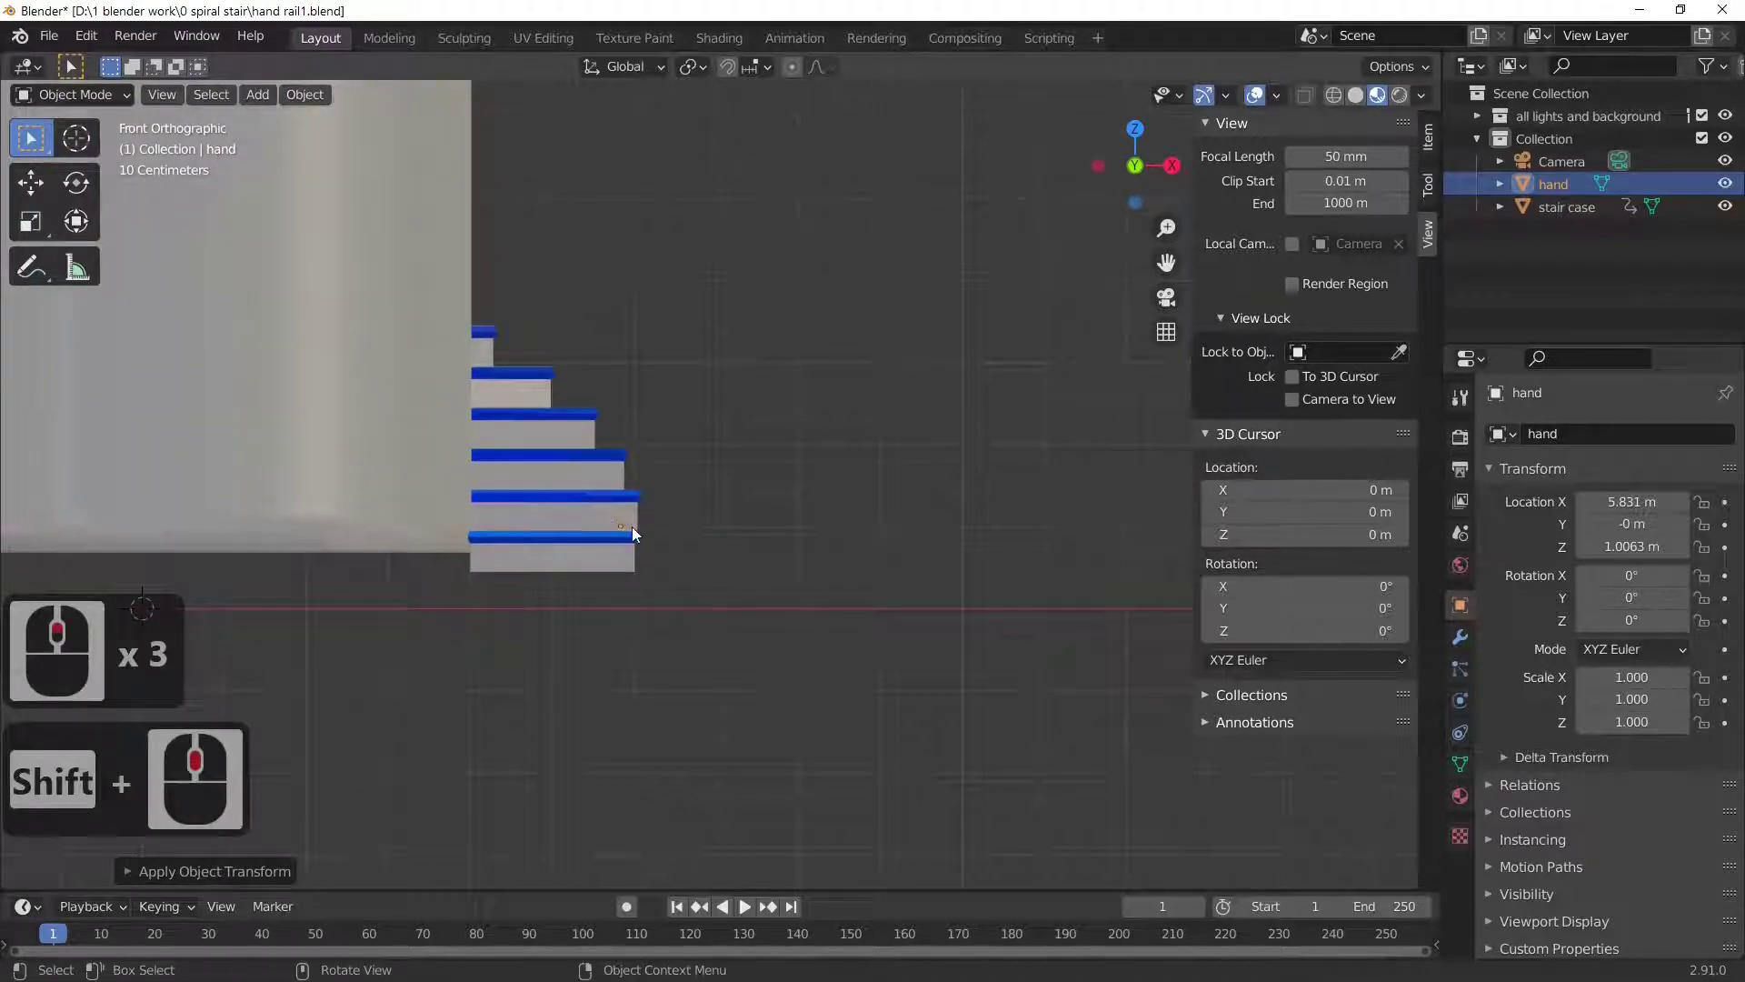
- Set the hand ring's origin to the 3D cursor so its location reads 0 m
{"action": "left_click", "coordinate": [330, 97]}
{"action": "left_click", "coordinate": [383, 143]}
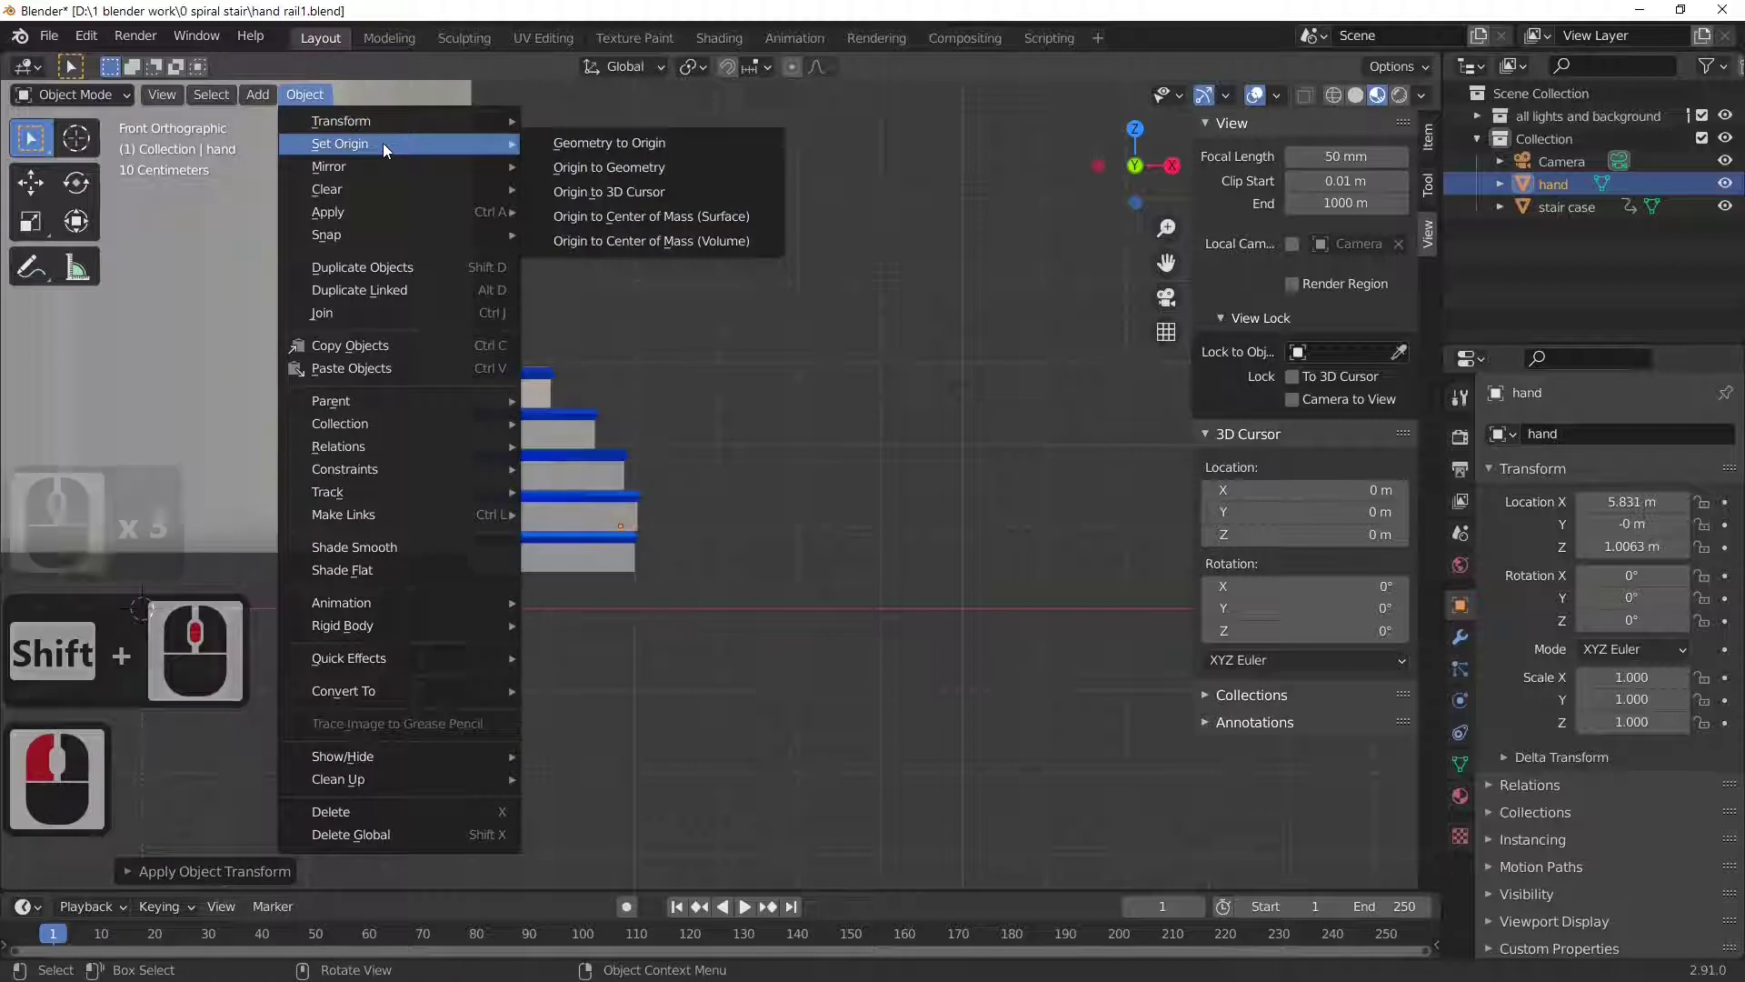
{"action": "left_click", "coordinate": [613, 191]}
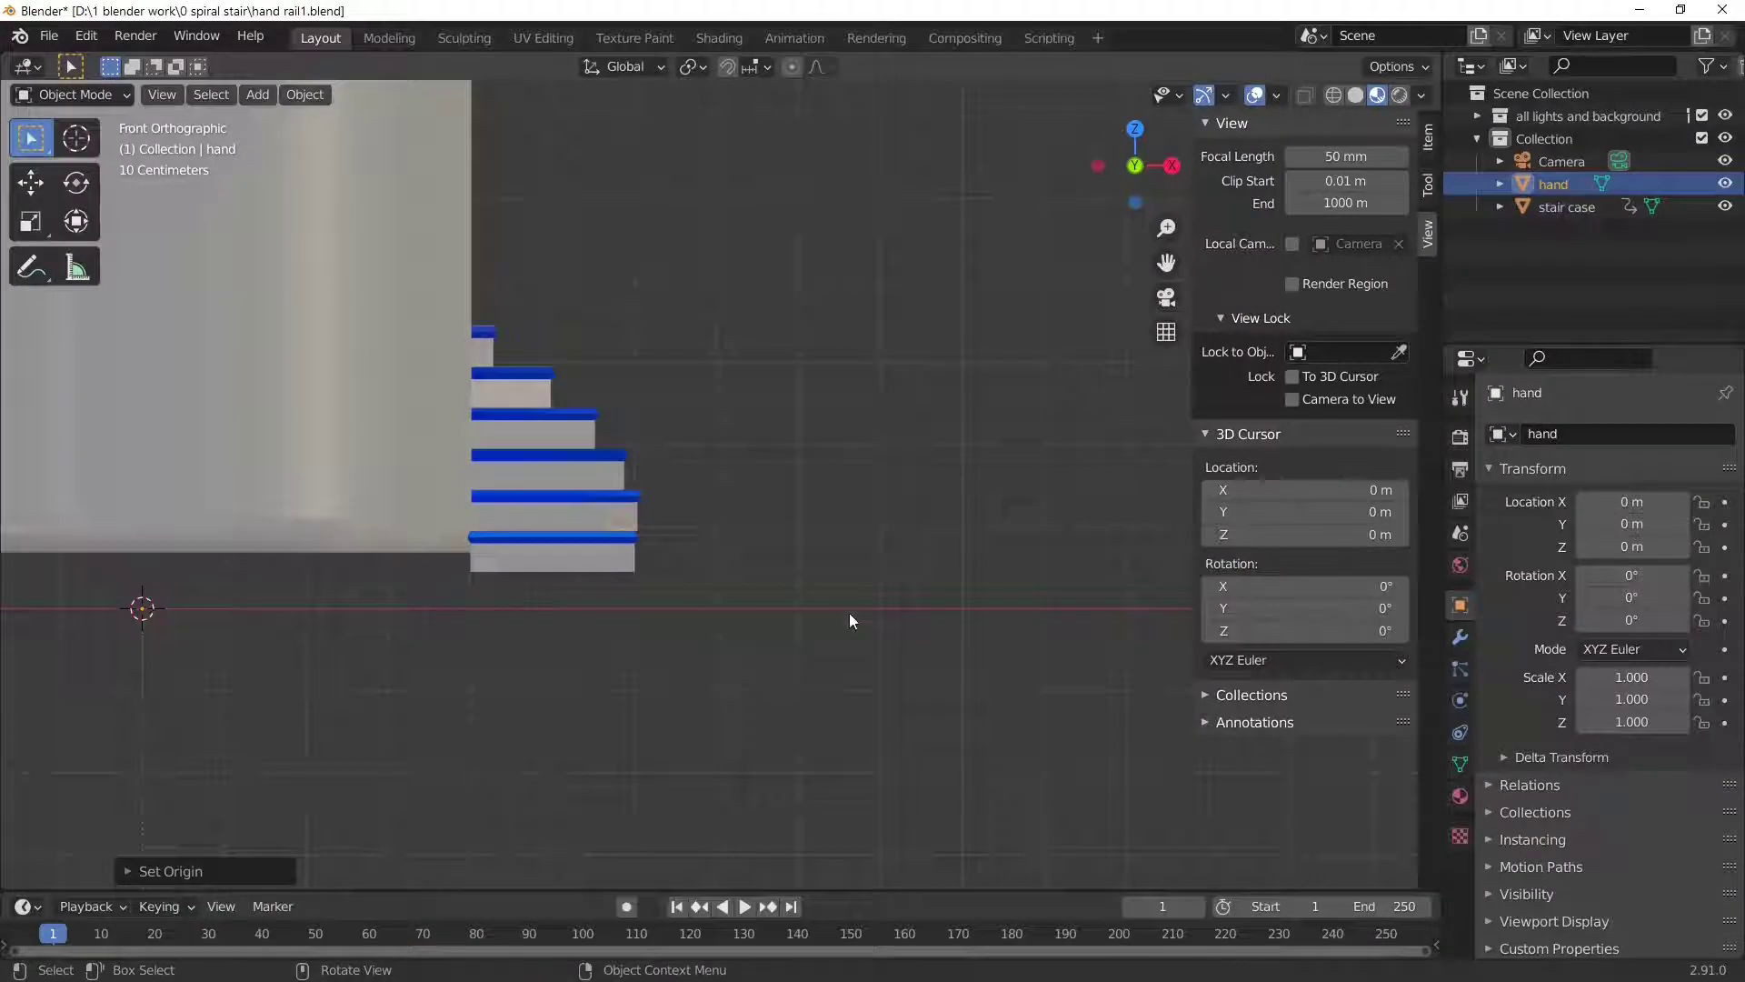
- Add an Array modifier to hand with relative offset X 0 and Z 1
{"action": "left_click", "coordinate": [1465, 642]}
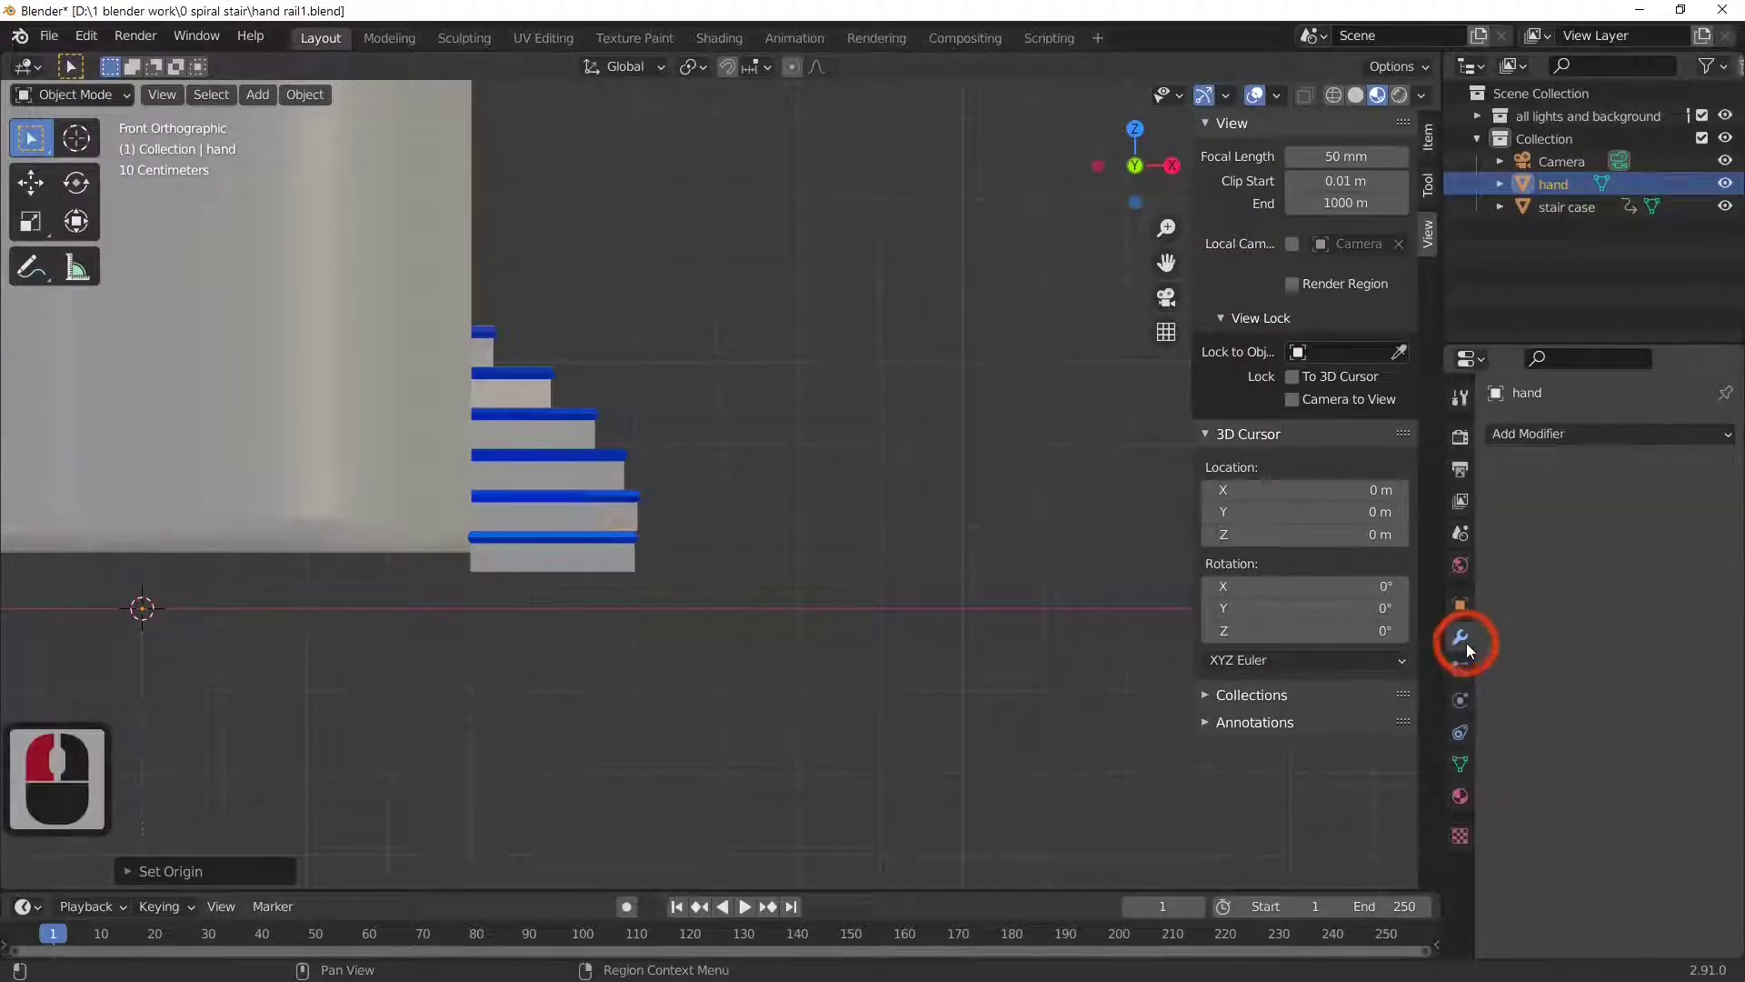
{"action": "left_click", "coordinate": [1558, 438]}
{"action": "left_click", "coordinate": [1295, 495]}
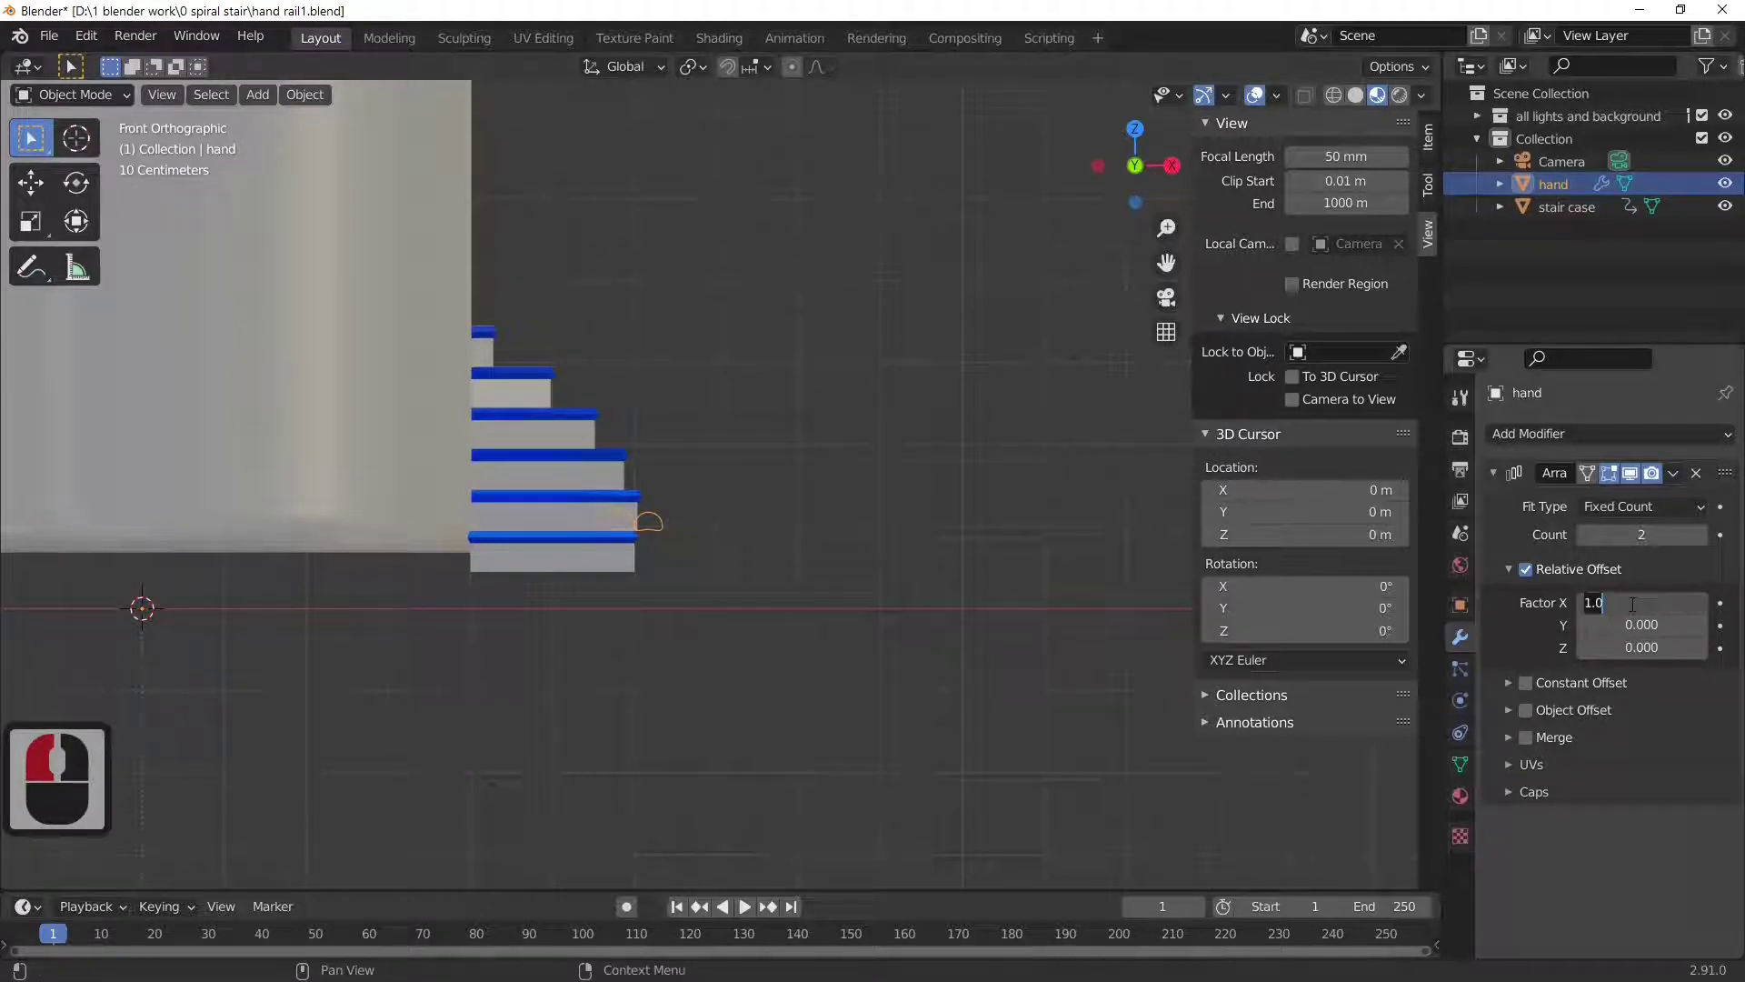
{"action": "type", "text": "0"}
{"action": "key", "text": "Return"}
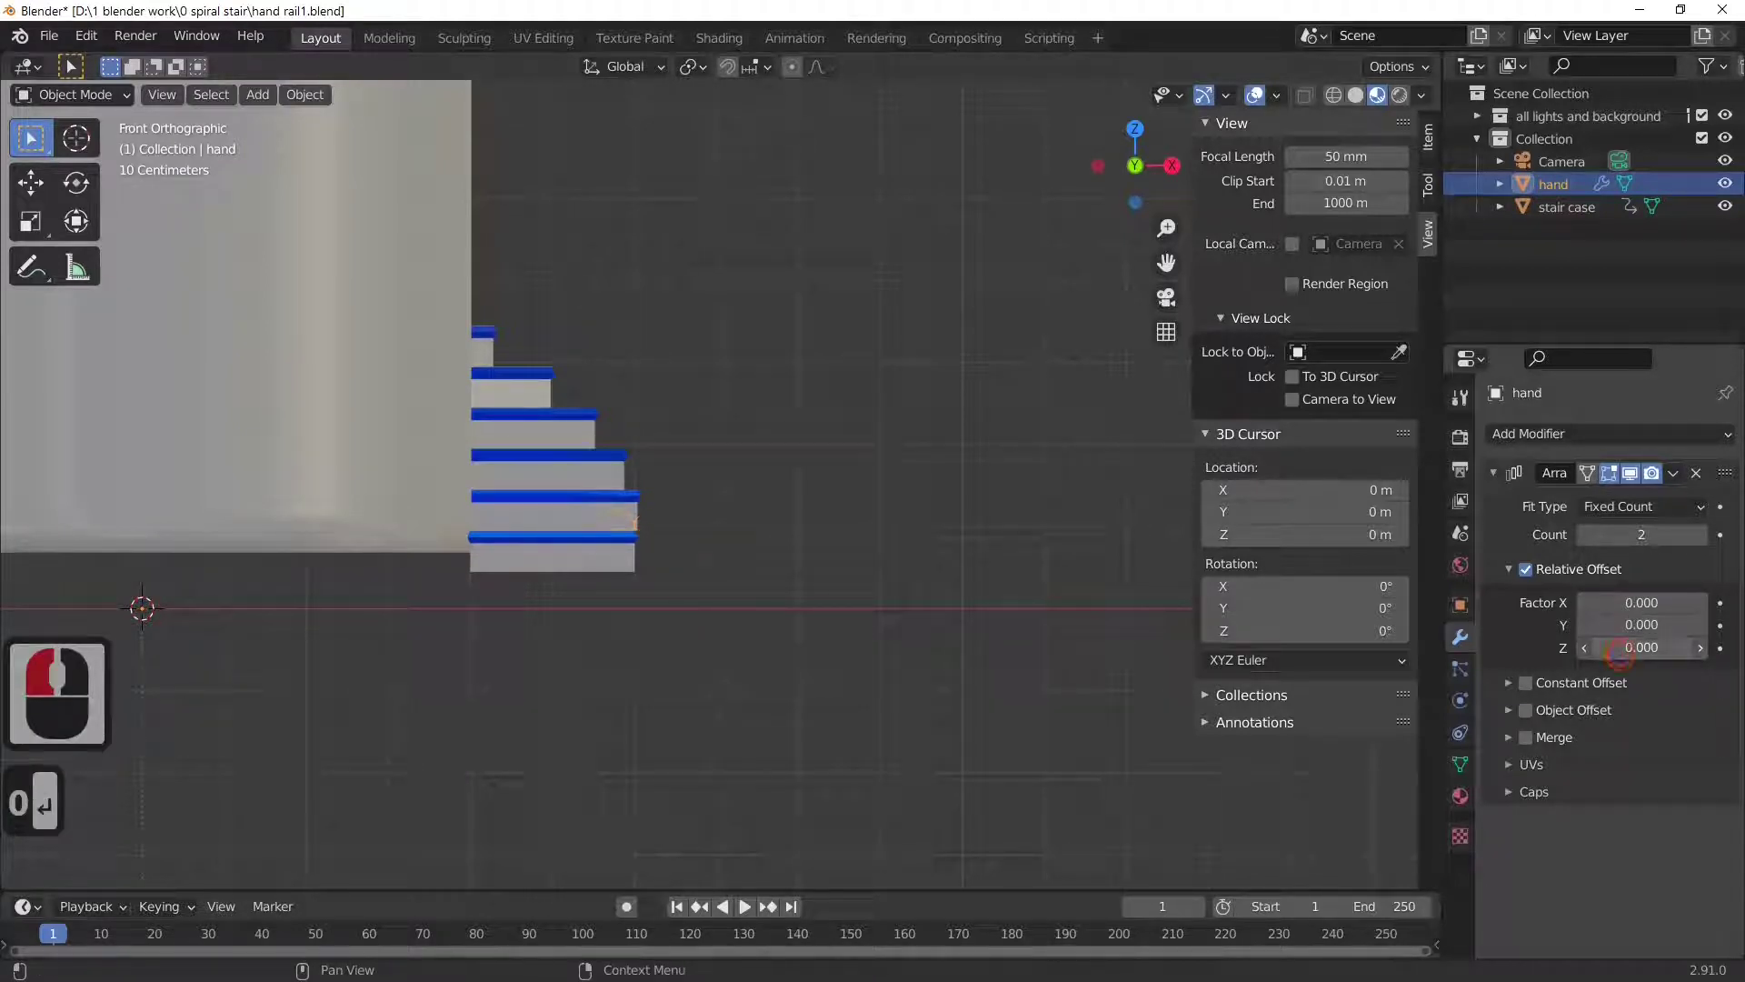
{"action": "left_click", "coordinate": [1620, 650]}
{"action": "type", "text": "1"}
{"action": "key", "text": "Return"}
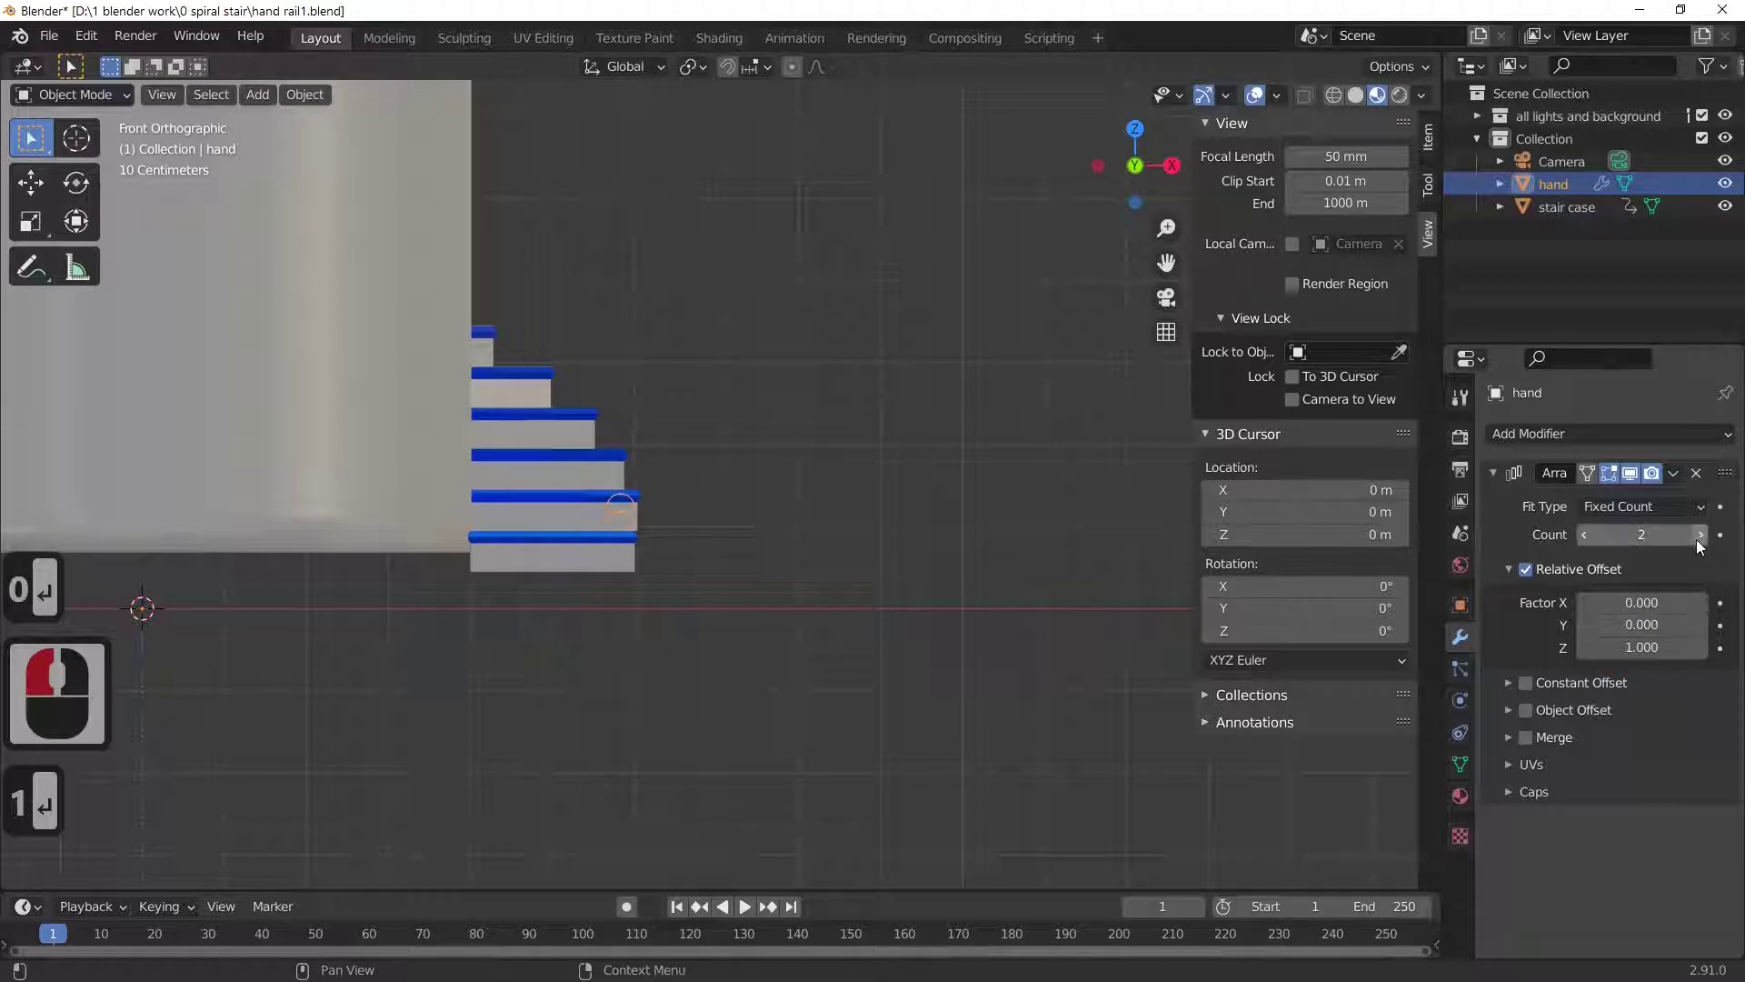
- Set the Array count to 200, stacking a tall ring column beside the stairs
{"action": "left_click", "coordinate": [1701, 536]}
{"action": "left_click", "coordinate": [1701, 535]}
{"action": "left_click", "coordinate": [1700, 535]}
{"action": "left_click", "coordinate": [1700, 535]}
{"action": "left_click", "coordinate": [1647, 535]}
{"action": "type", "text": "20"}
{"action": "key", "text": "Return"}
{"action": "left_click", "coordinate": [1641, 534]}
{"action": "type", "text": "200"}
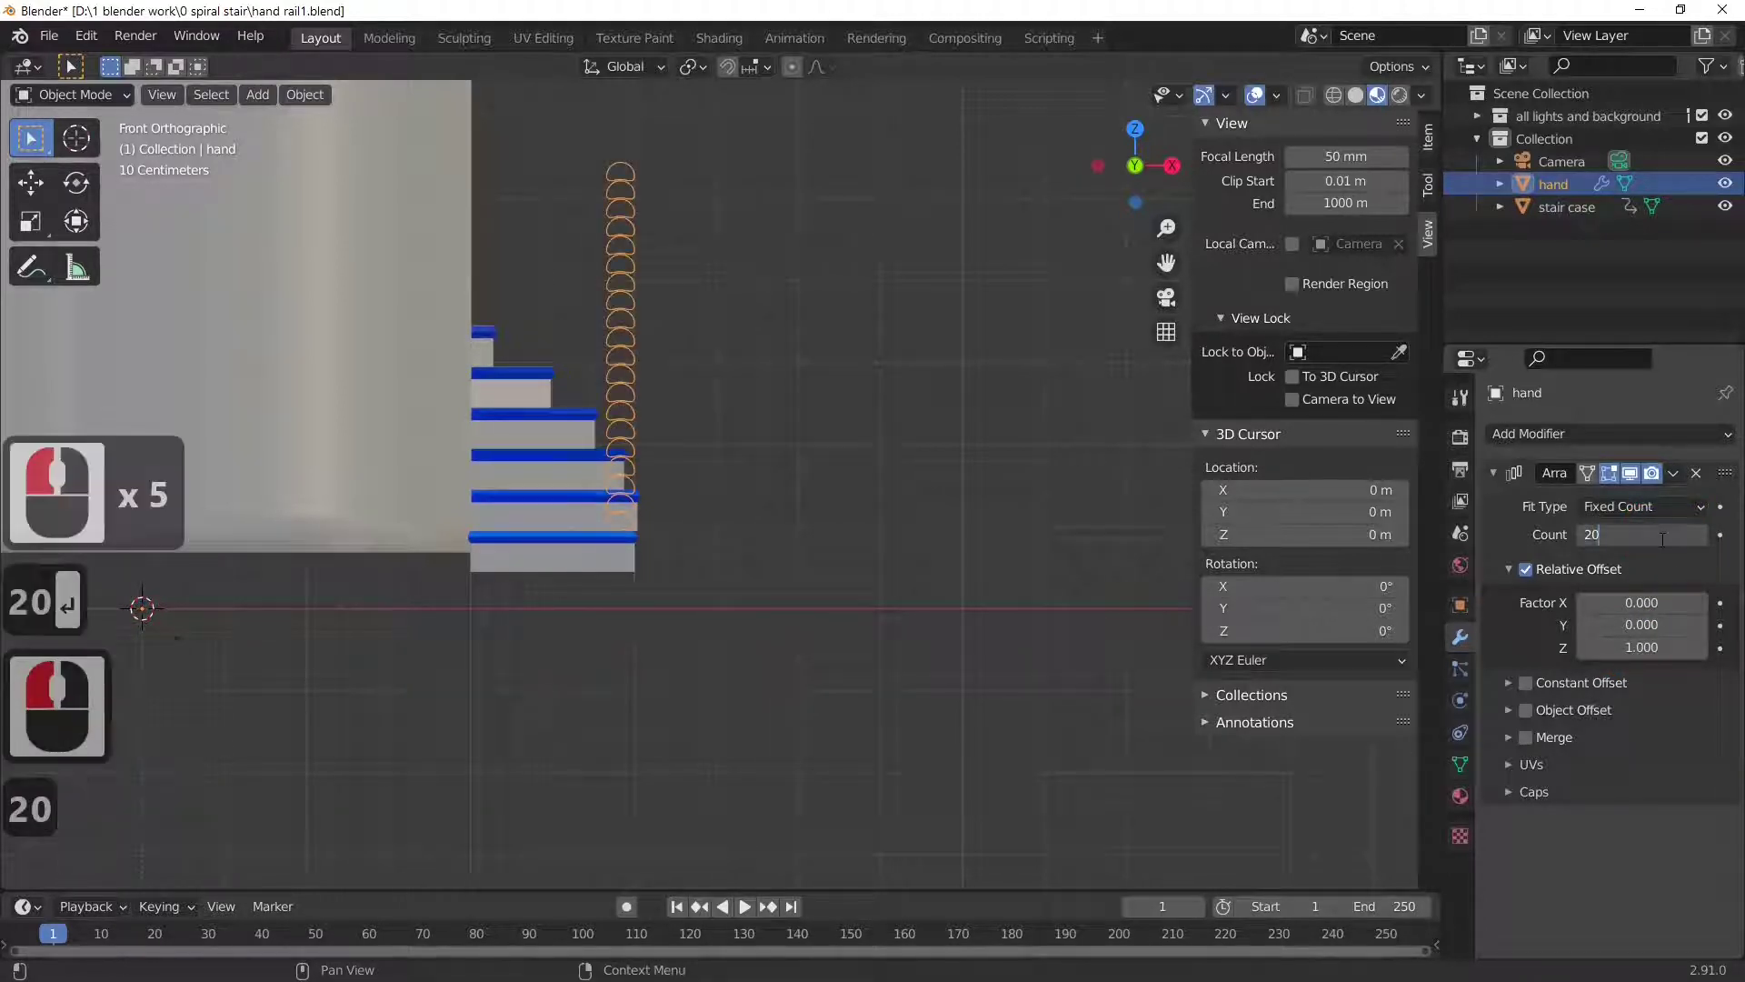
{"action": "key", "text": "Return"}
{"action": "scroll", "coordinate": [872, 562], "scroll_direction": "down", "scroll_amount": 5}
{"action": "scroll", "coordinate": [869, 559], "scroll_direction": "down", "scroll_amount": 9}
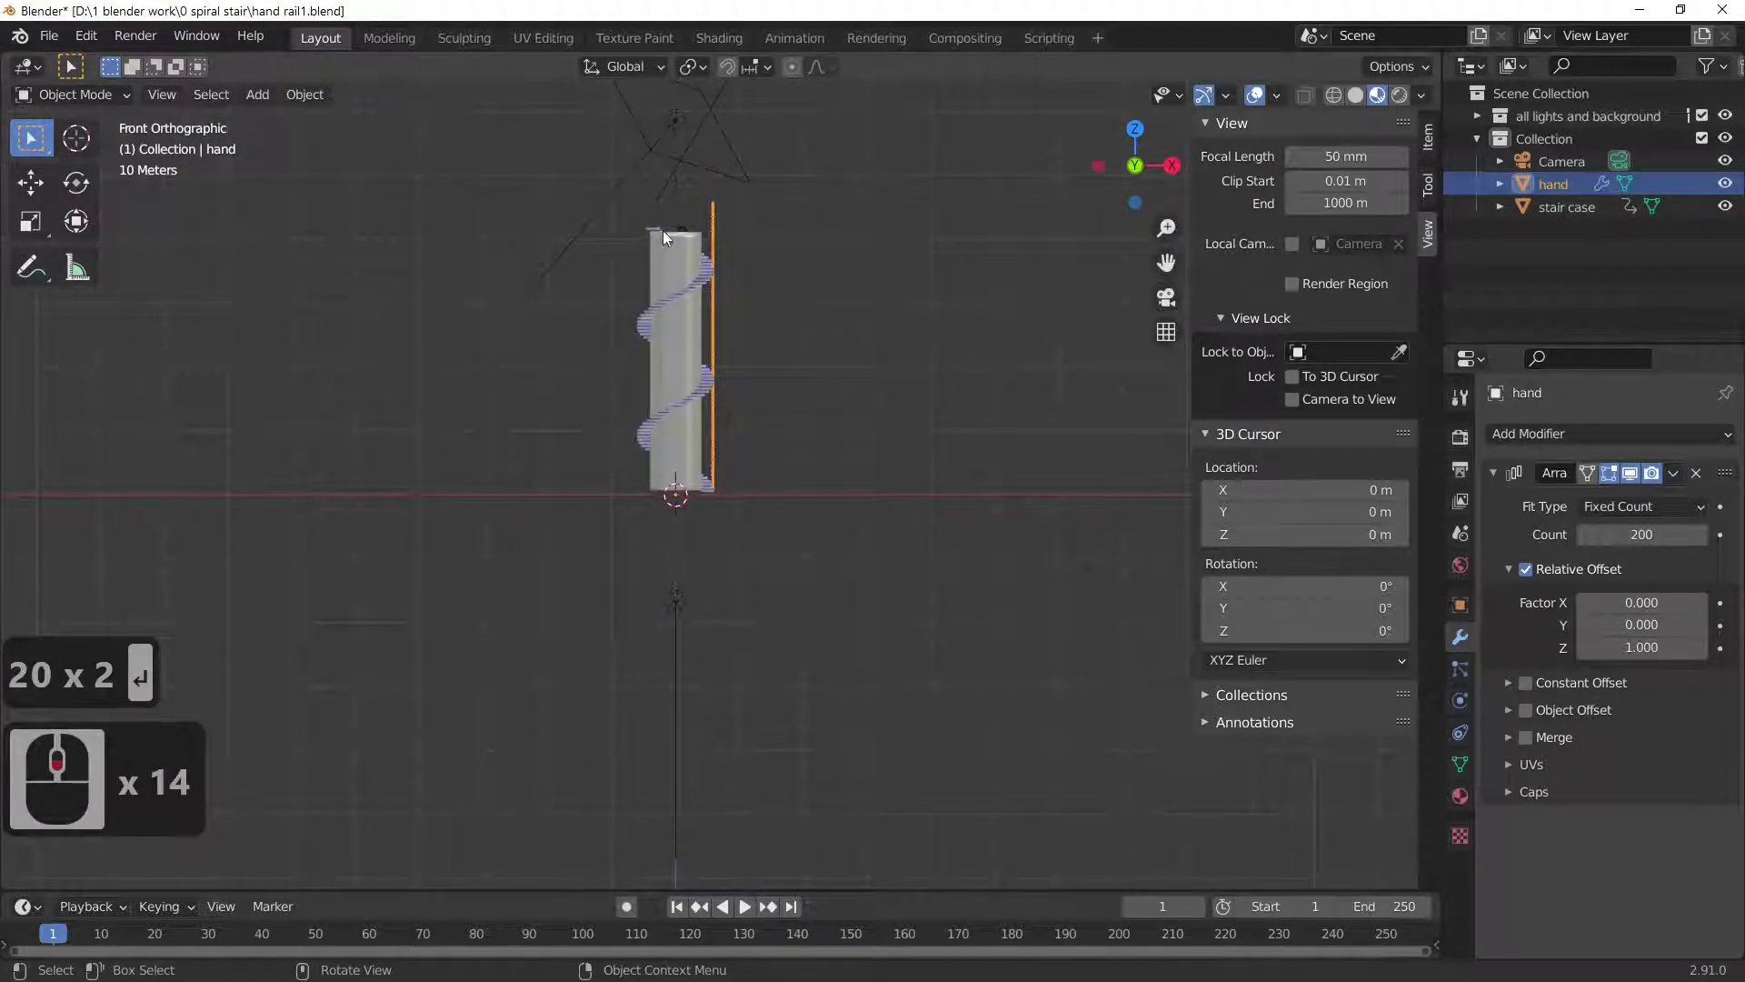
{"action": "middle_click_drag", "start_coordinate": [885, 297], "coordinate": [623, 401]}
{"action": "scroll", "coordinate": [624, 401], "scroll_direction": "up", "scroll_amount": 5}
{"action": "scroll", "coordinate": [812, 484], "scroll_direction": "up", "scroll_amount": 1}
{"action": "middle_click_drag", "start_coordinate": [811, 484], "coordinate": [700, 350]}
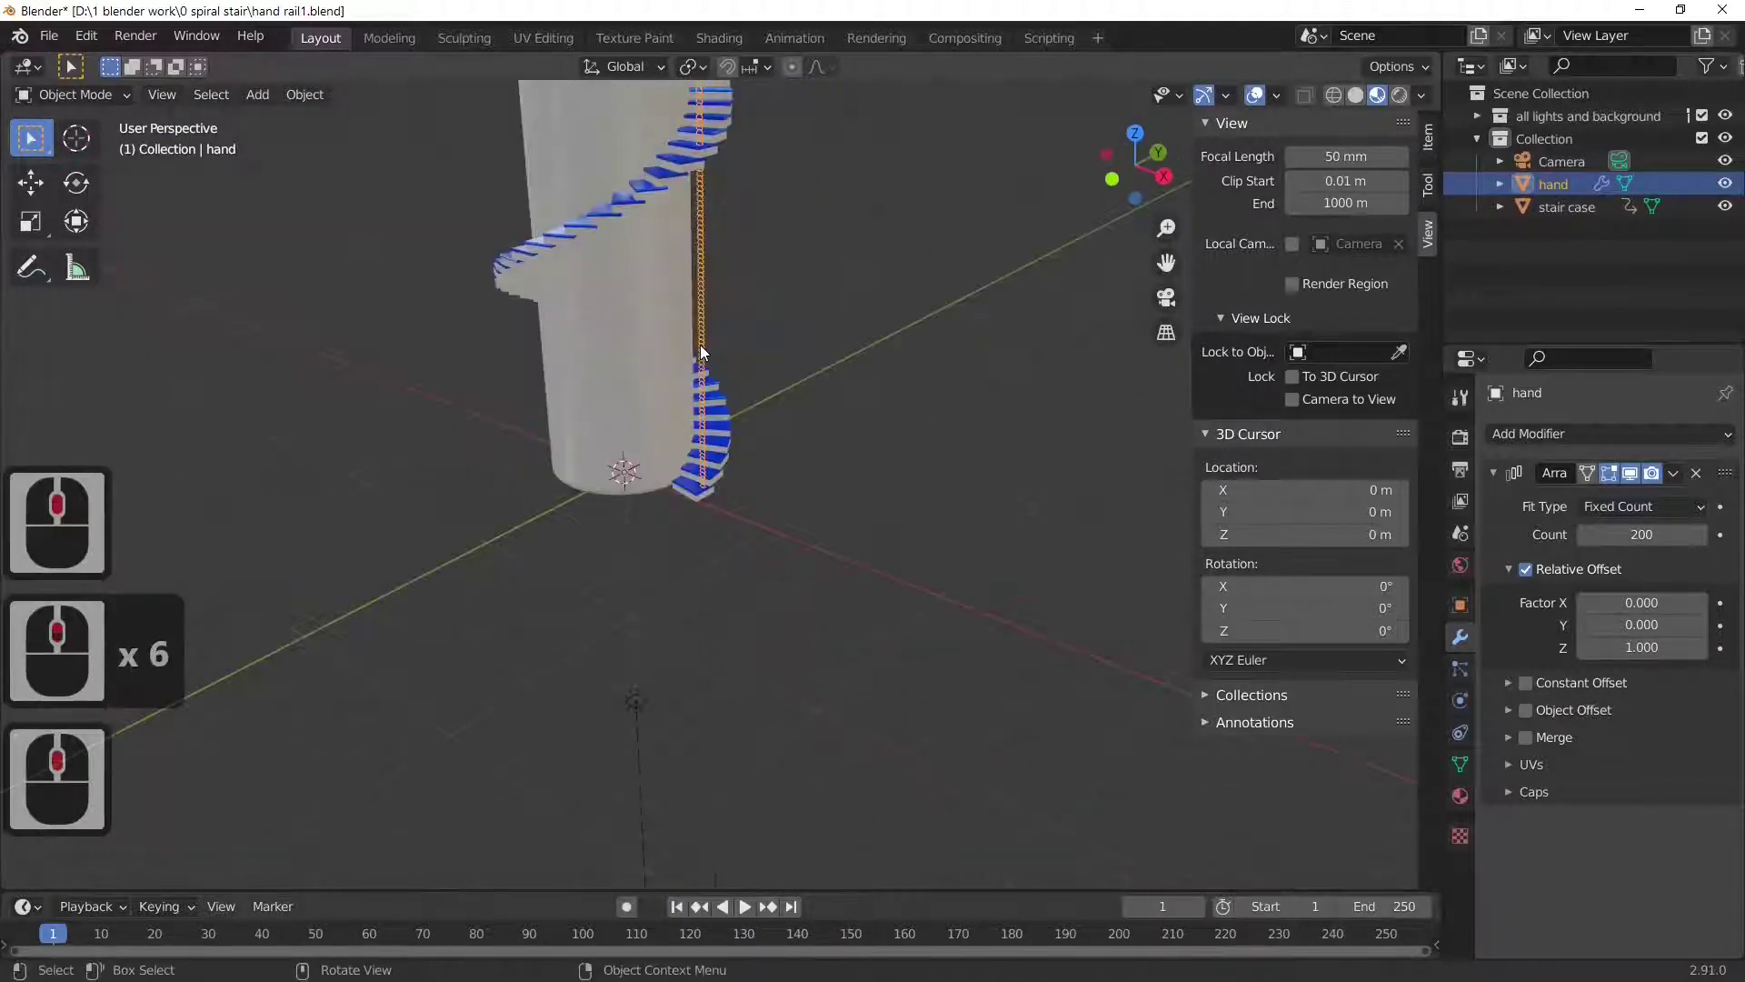
{"action": "middle_click_drag", "start_coordinate": [830, 440], "coordinate": [700, 427]}
{"action": "scroll", "coordinate": [878, 501], "scroll_direction": "up", "scroll_amount": 2}
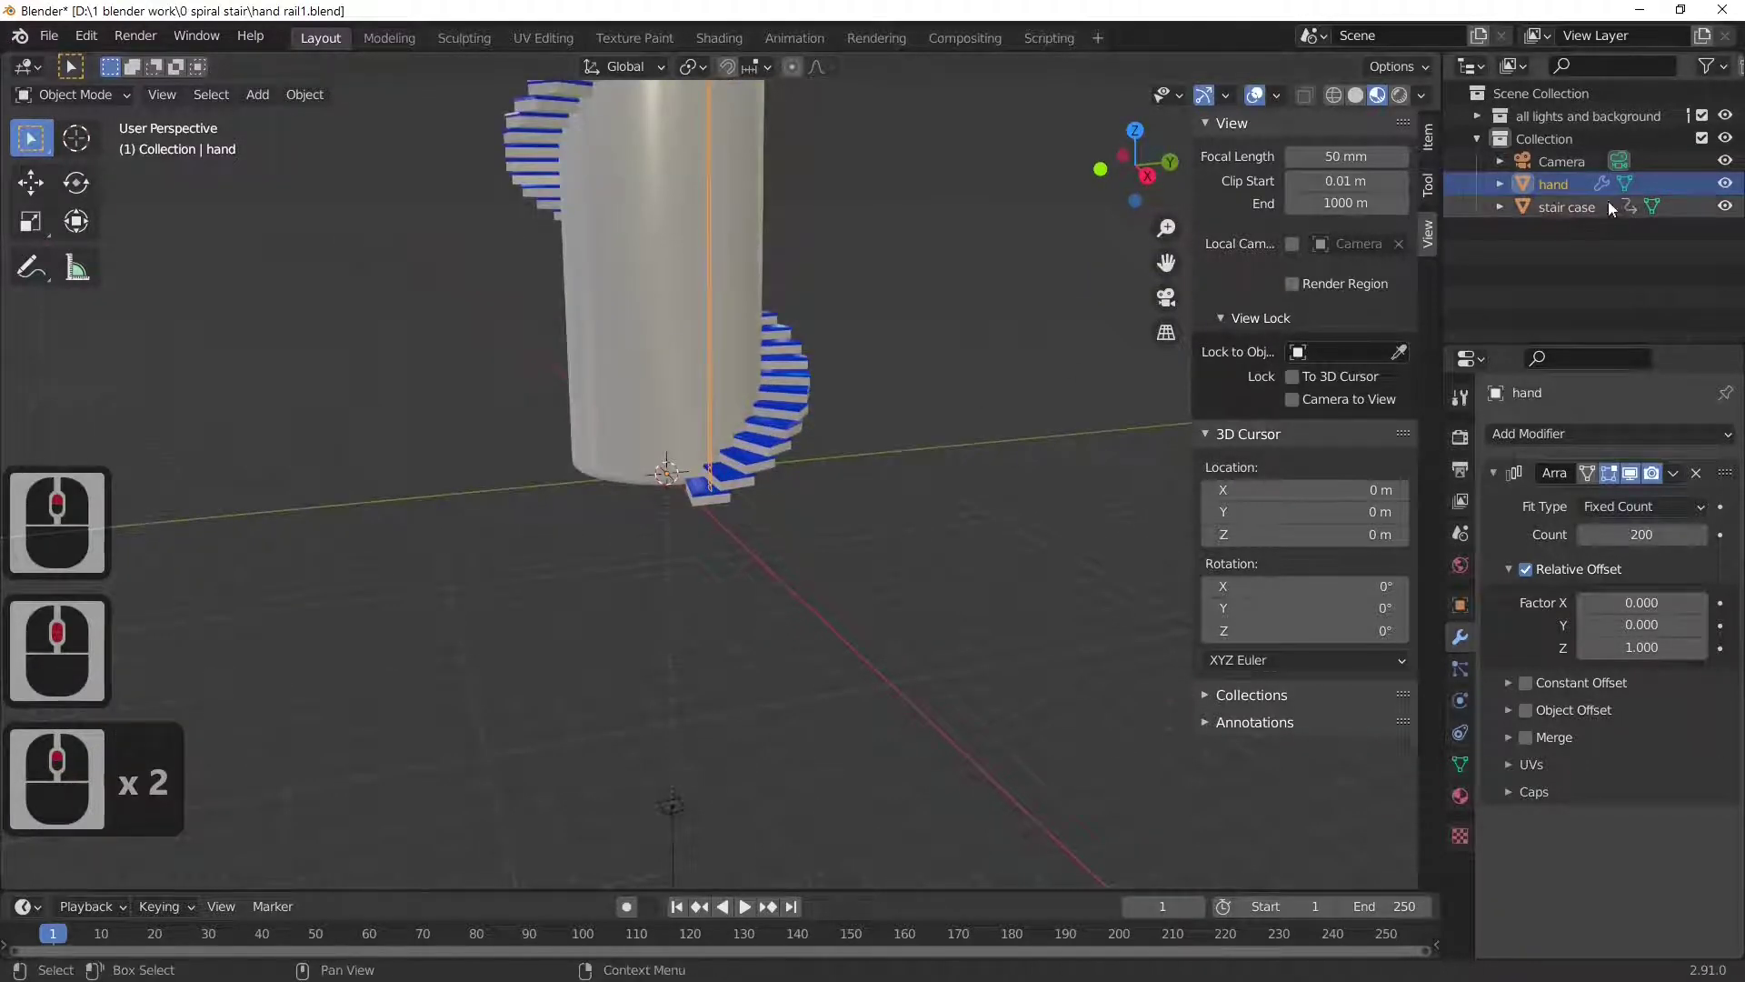
- Add a single-arrow Empty at the 3D cursor and frame the view on it
{"action": "left_click", "coordinate": [256, 96]}
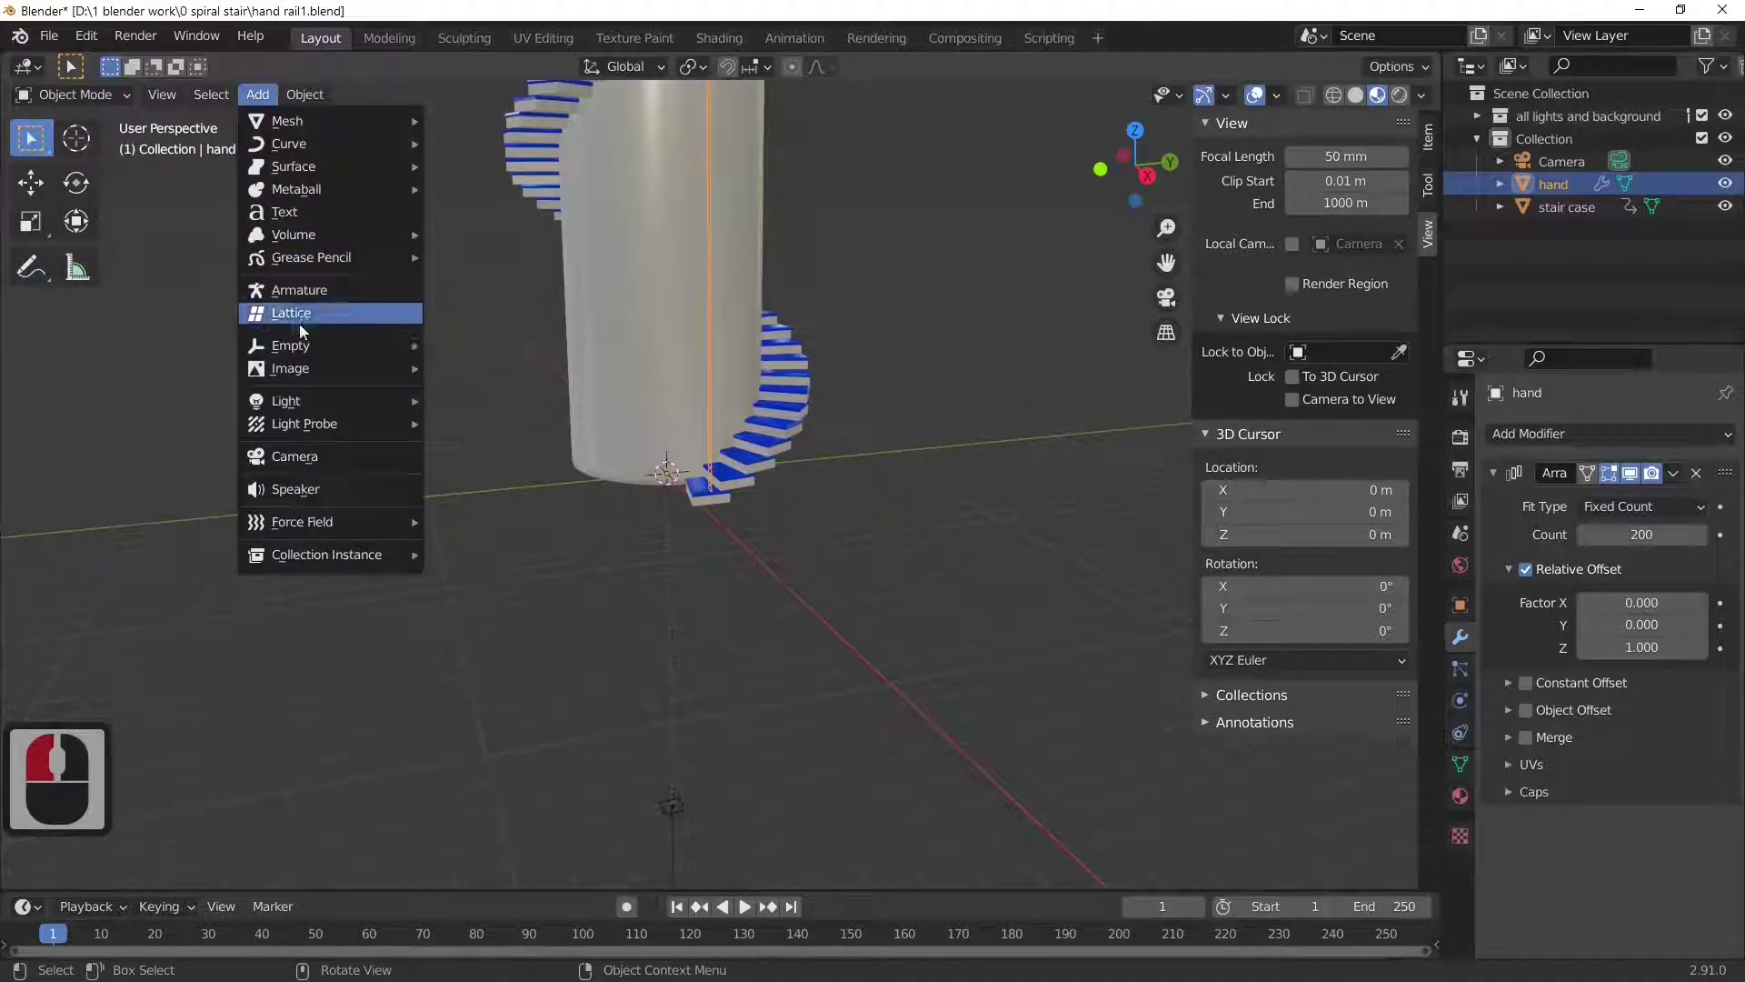
{"action": "mouse_move", "coordinate": [296, 347]}
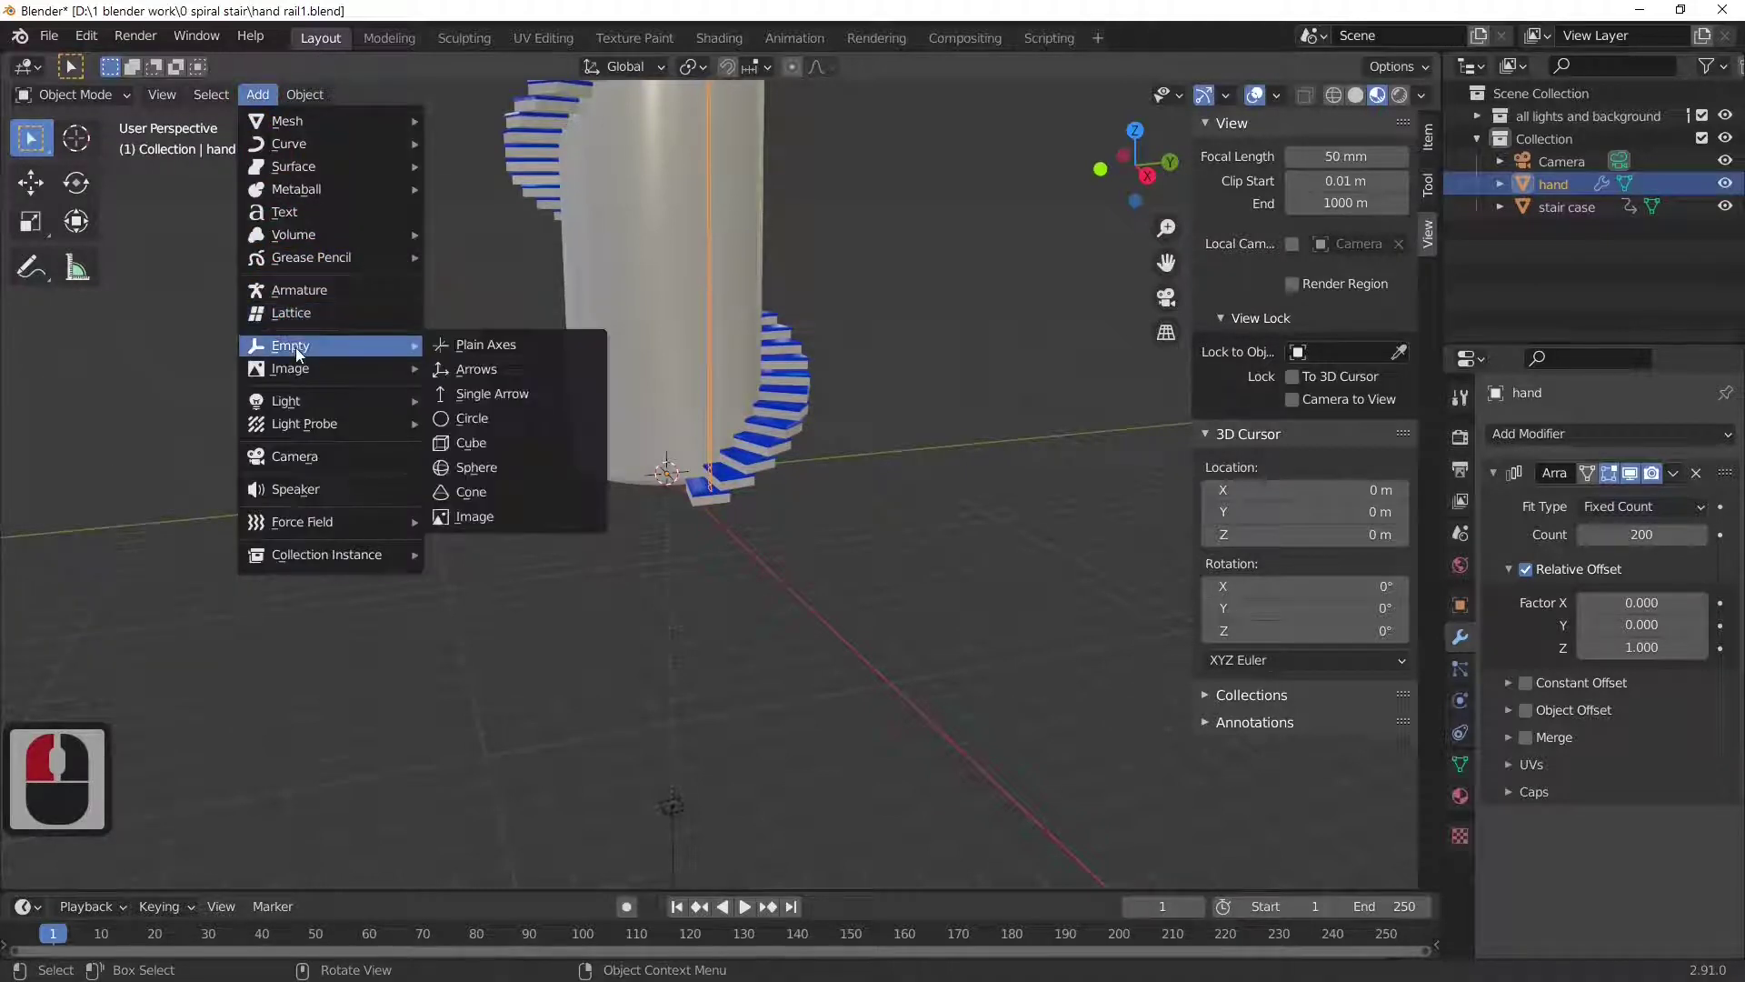
{"action": "left_click", "coordinate": [528, 392]}
{"action": "middle_click_drag", "start_coordinate": [527, 389], "coordinate": [374, 685]}
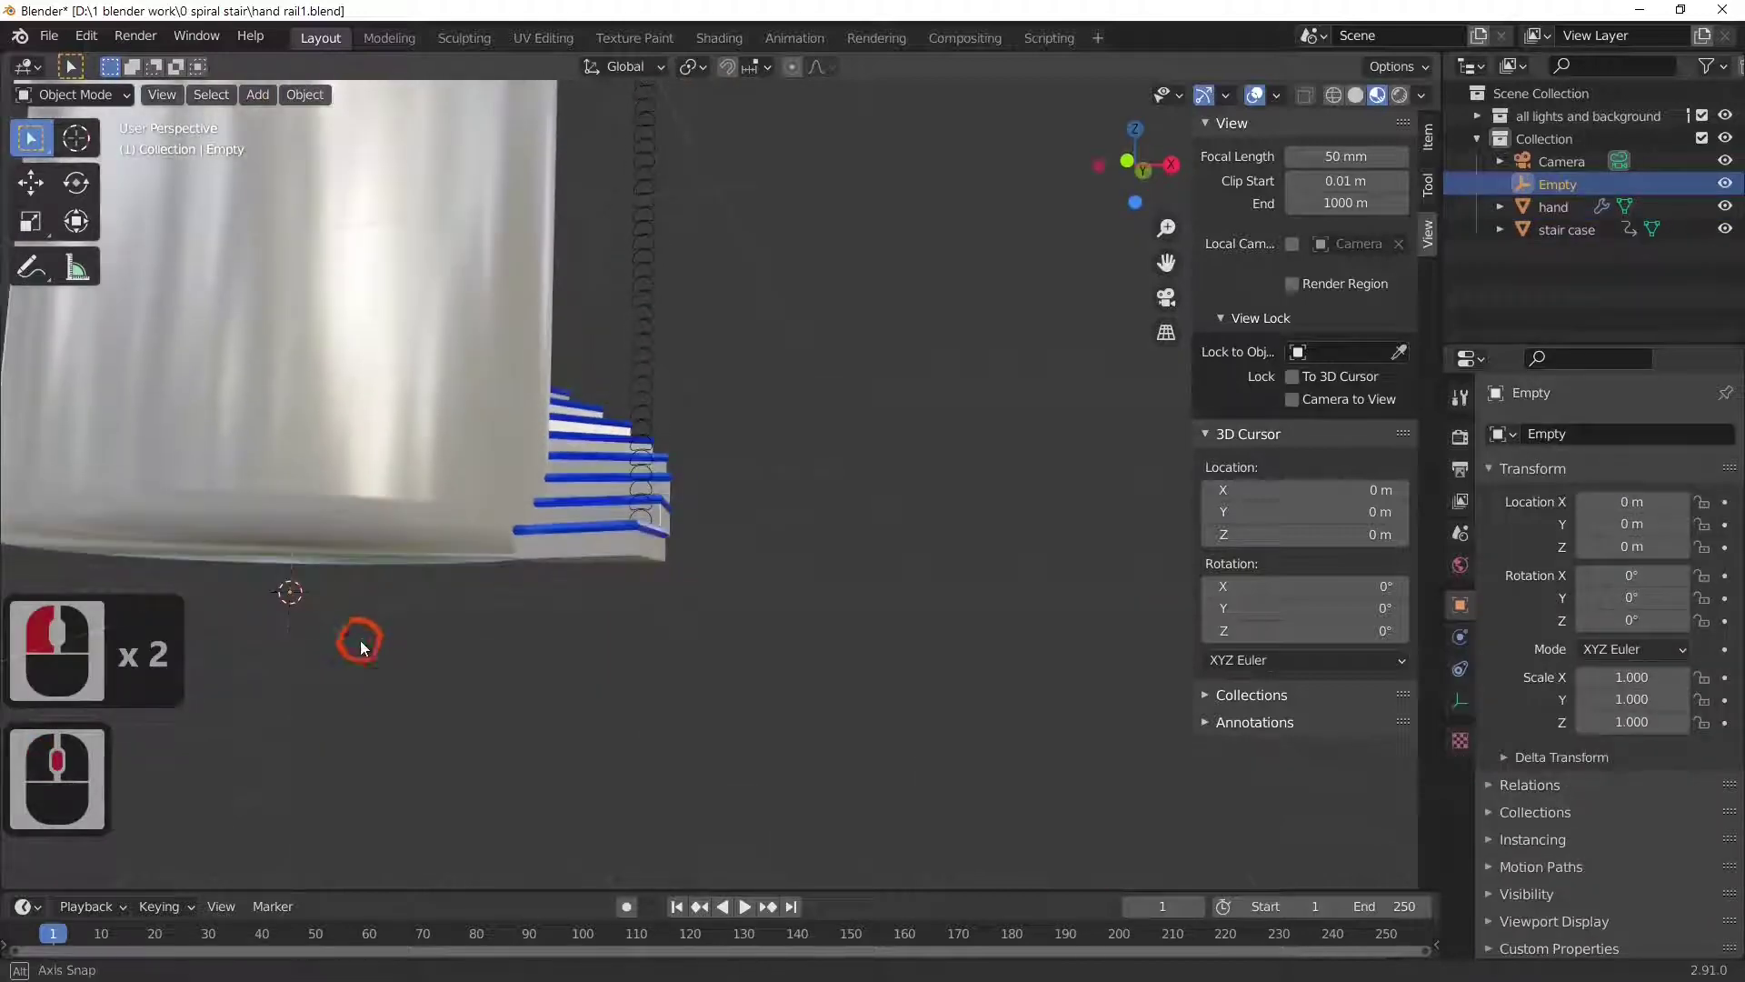
{"action": "middle_click", "coordinate": [342, 659]}
{"action": "scroll", "coordinate": [335, 665], "scroll_direction": "up", "scroll_amount": 5}
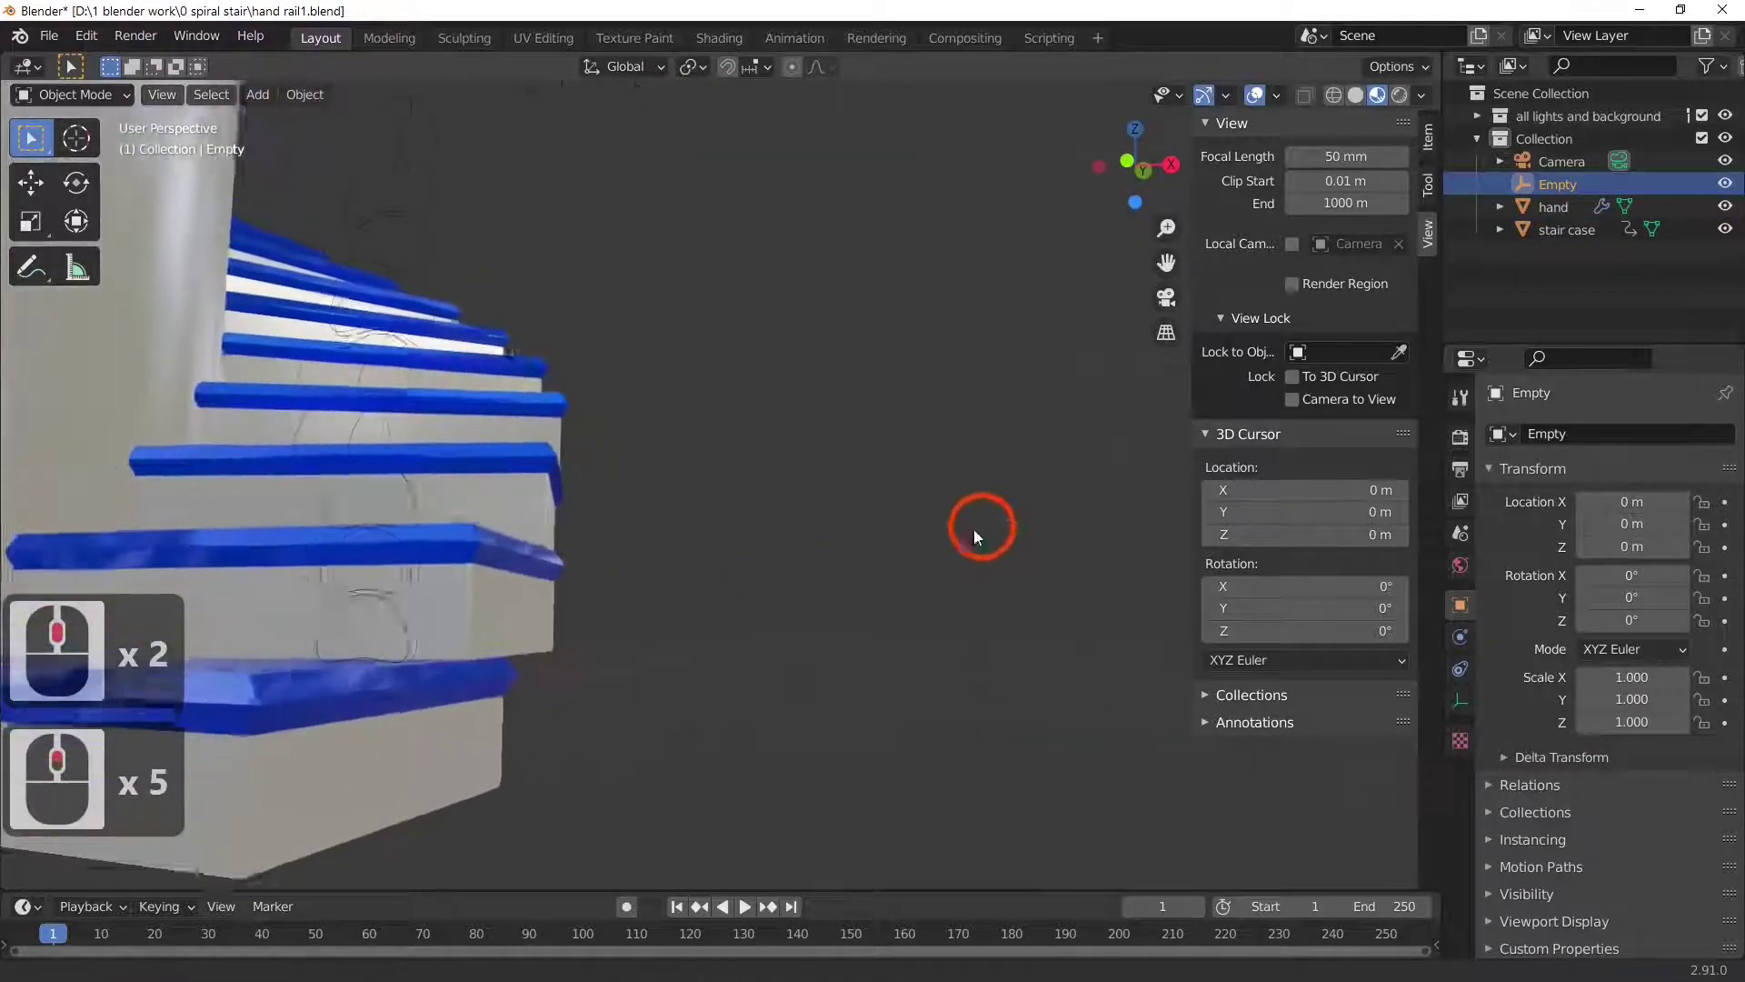
{"action": "middle_click_drag", "start_coordinate": [962, 534], "coordinate": [927, 549]}
{"action": "key", "text": "KP_Decimal"}
{"action": "scroll", "coordinate": [911, 592], "scroll_direction": "down", "scroll_amount": 13}
{"action": "scroll", "coordinate": [927, 546], "scroll_direction": "down", "scroll_amount": 4}
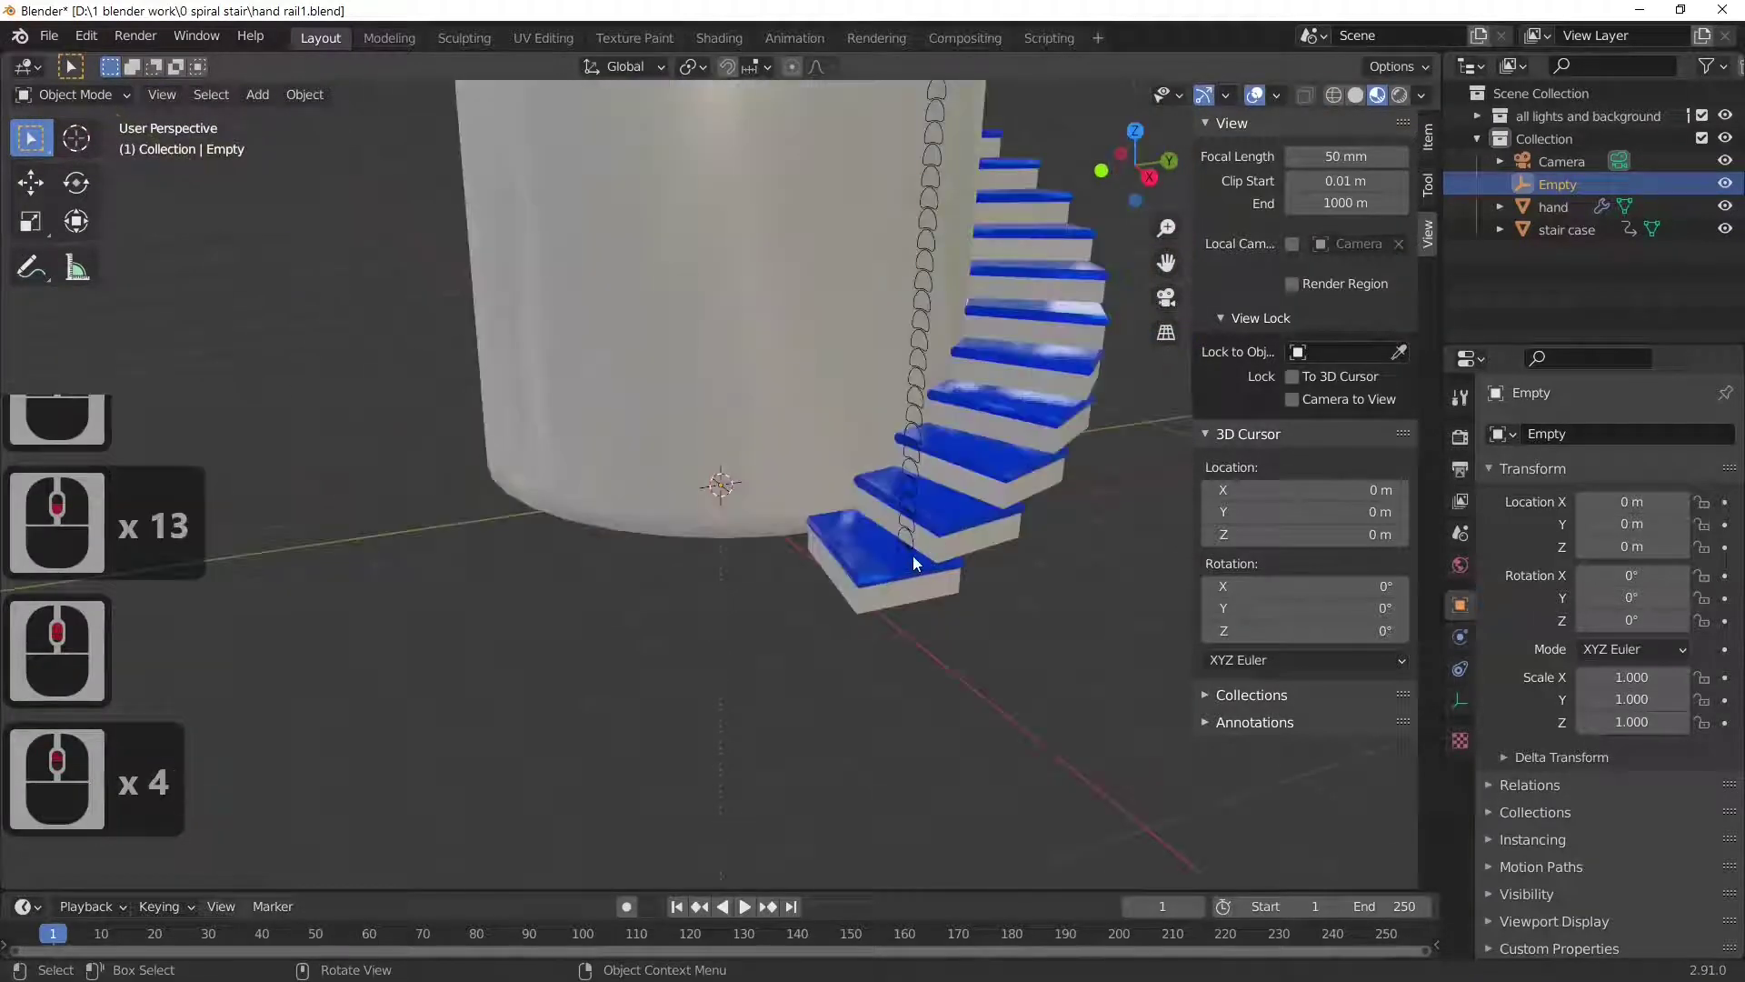
- Switch the hand Array modifier to Object Offset using the Empty
{"action": "left_click", "coordinate": [910, 557]}
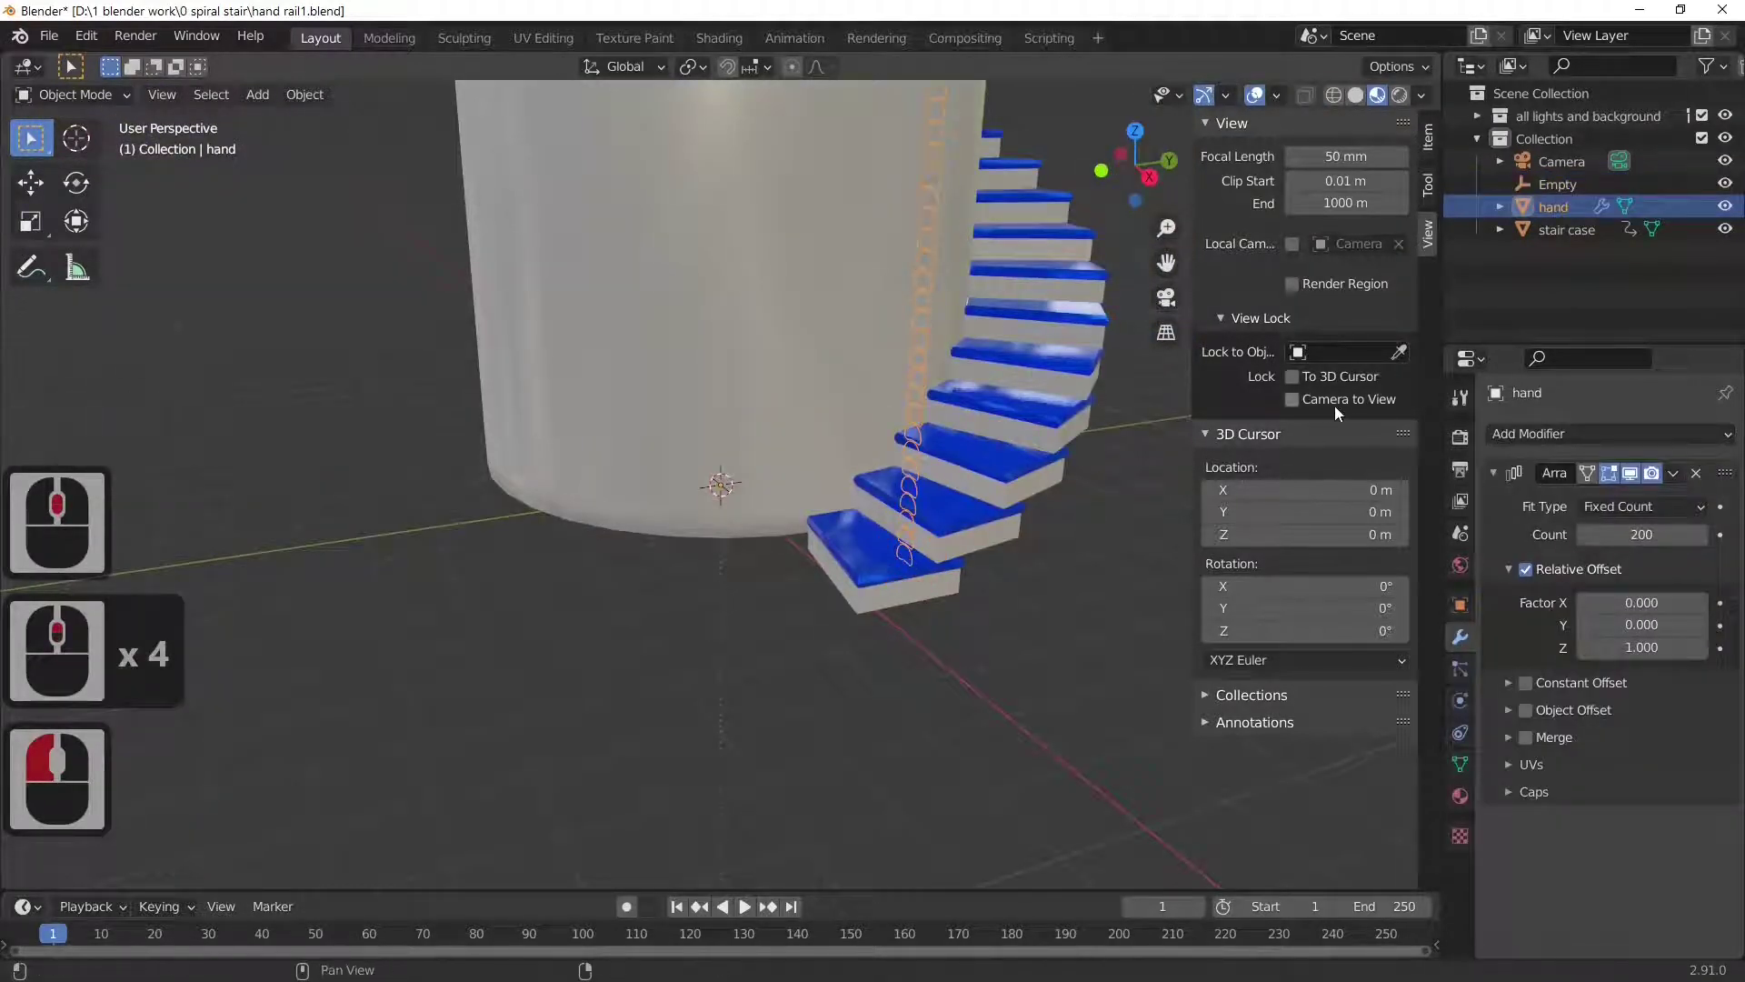
{"action": "left_click", "coordinate": [1525, 712]}
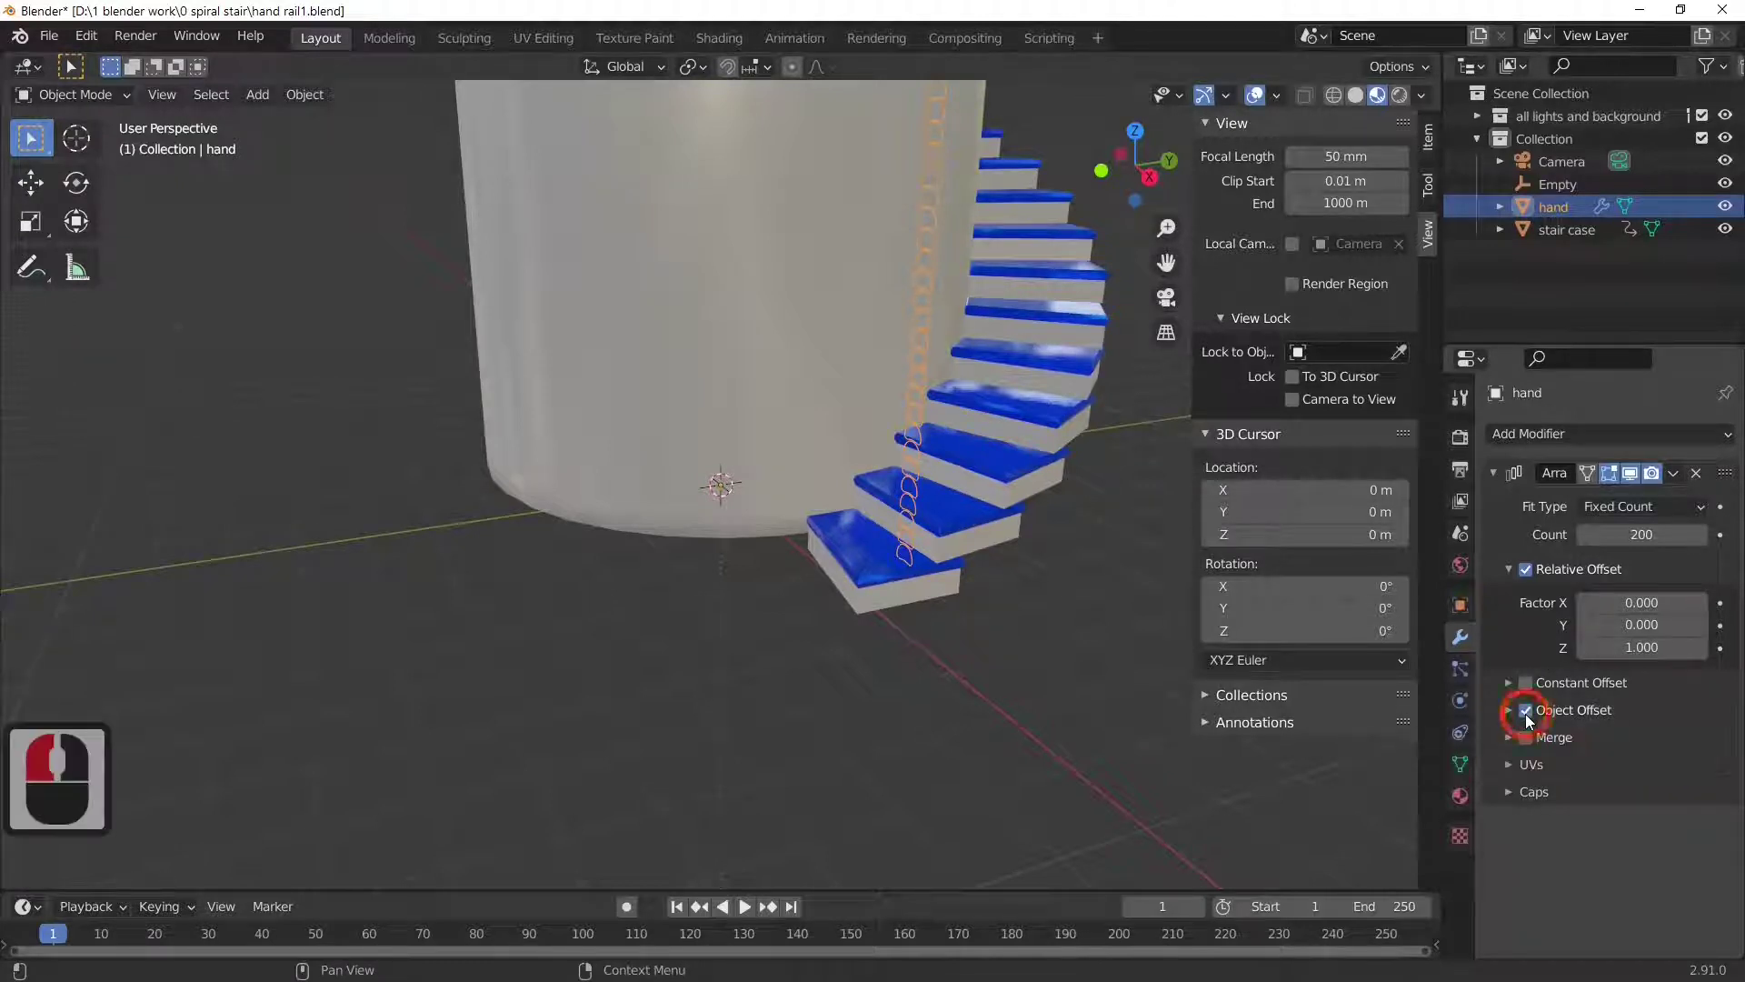
{"action": "left_click", "coordinate": [1508, 710]}
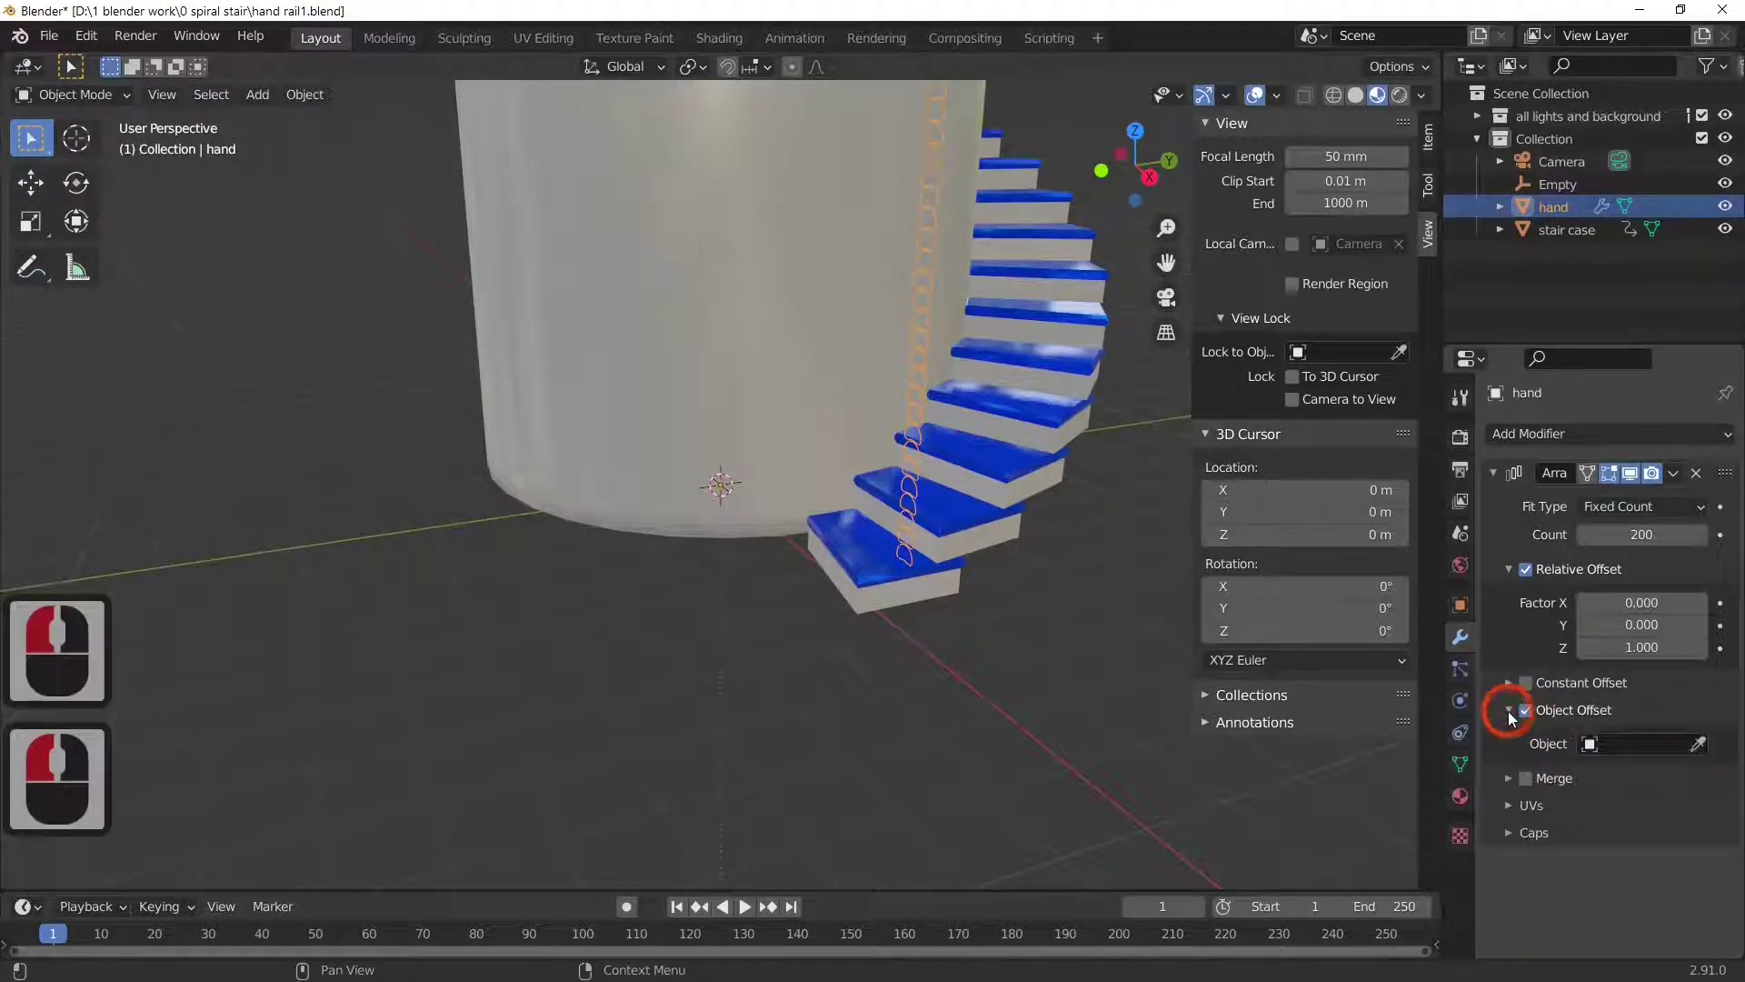
{"action": "left_click", "coordinate": [1629, 747]}
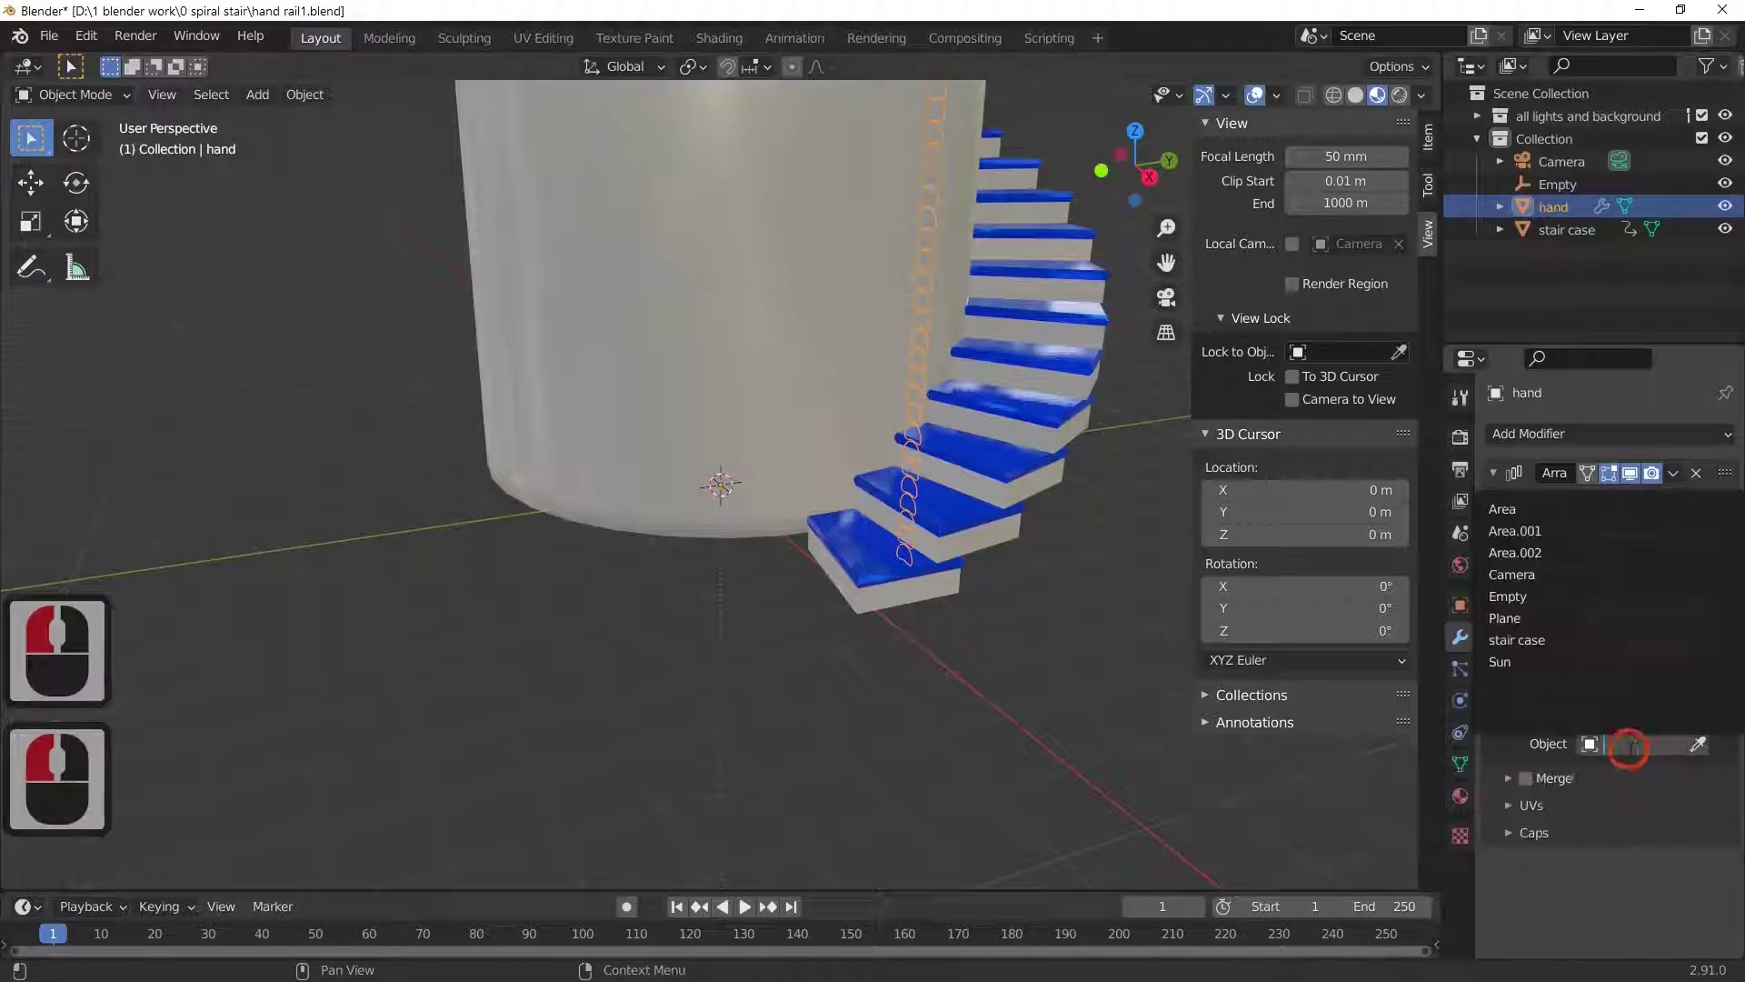
{"action": "left_click", "coordinate": [1604, 596]}
{"action": "scroll", "coordinate": [956, 542], "scroll_direction": "down", "scroll_amount": 4}
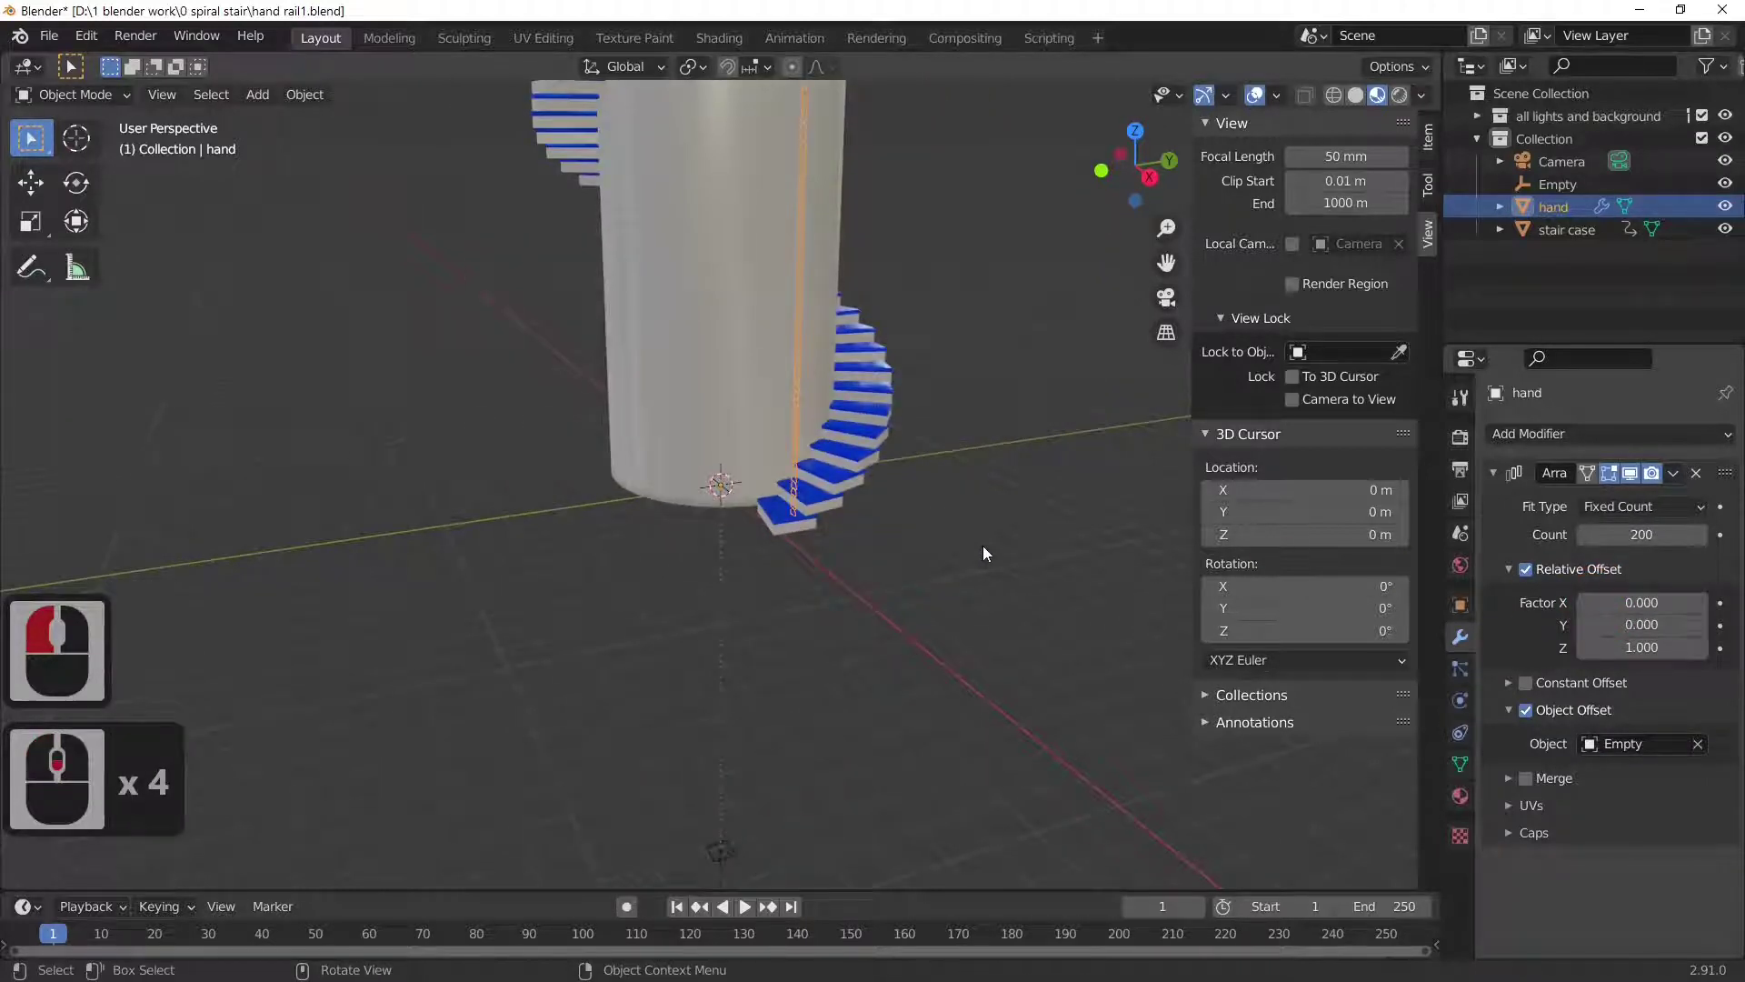
{"action": "mouse_move", "coordinate": [983, 545]}
{"action": "middle_mouse_down"}
{"action": "mouse_move", "coordinate": [1020, 582]}
{"action": "mouse_move", "coordinate": [972, 568]}
{"action": "middle_mouse_up"}
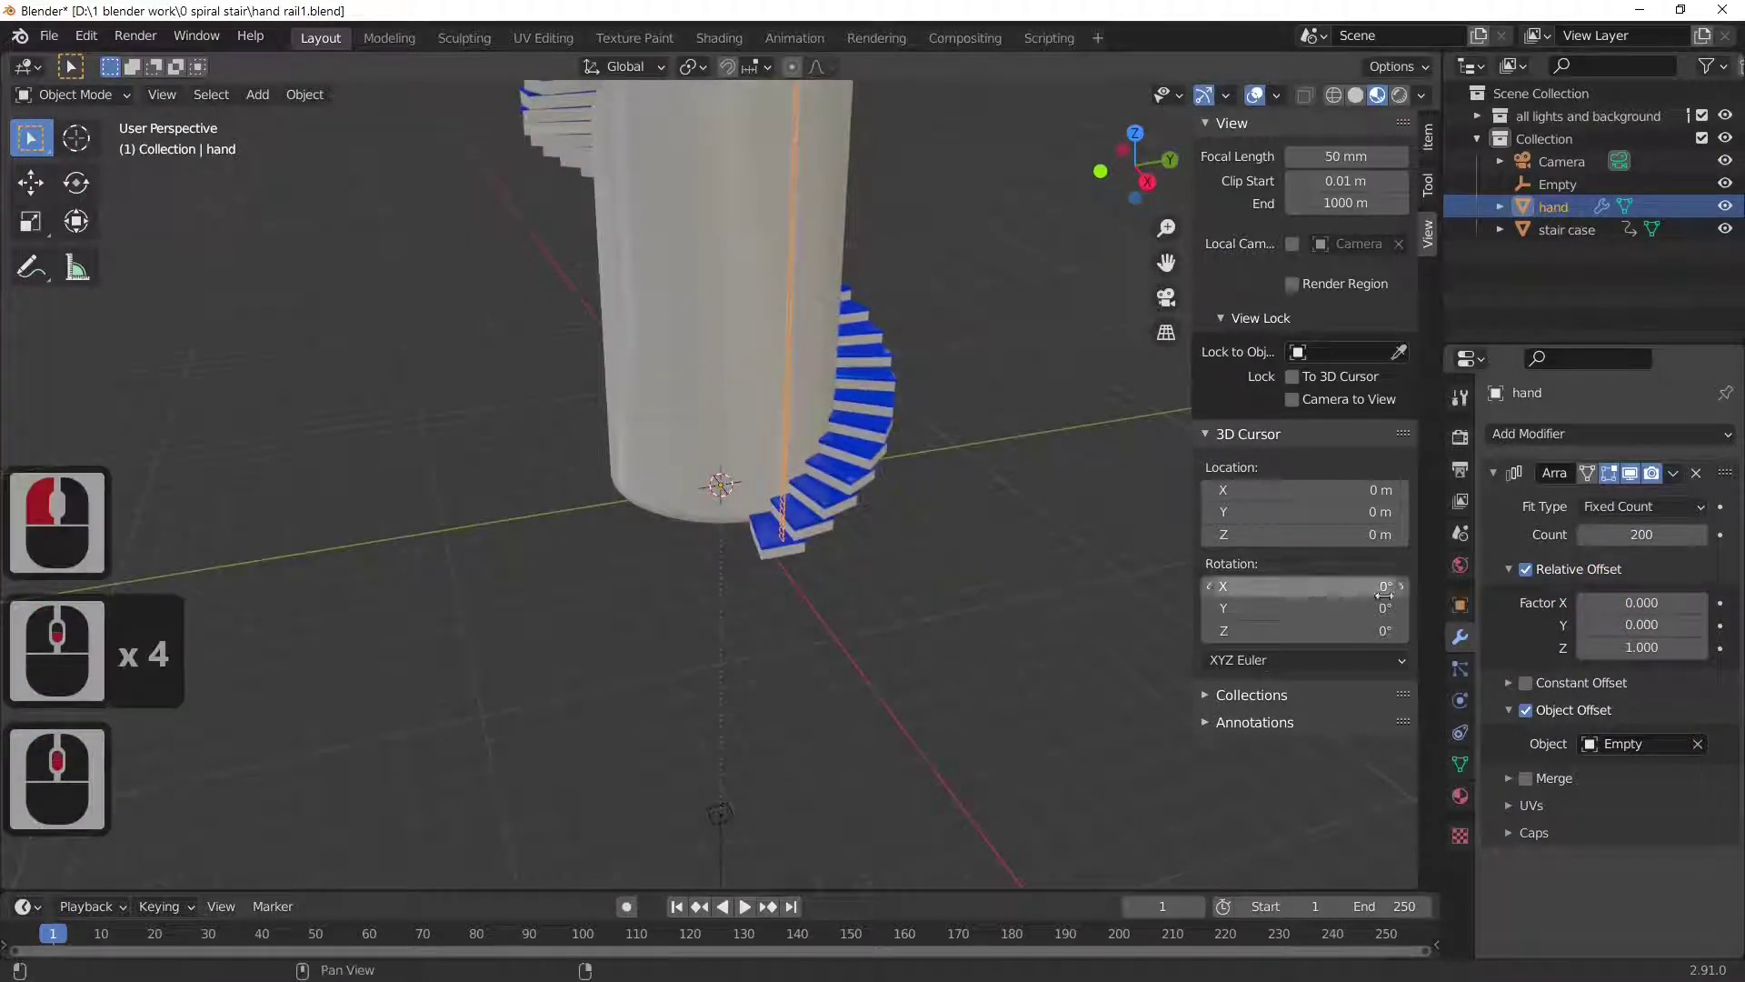
- Select the Empty and nudge its Z rotation up to 3.8°
{"action": "left_click", "coordinate": [1559, 184]}
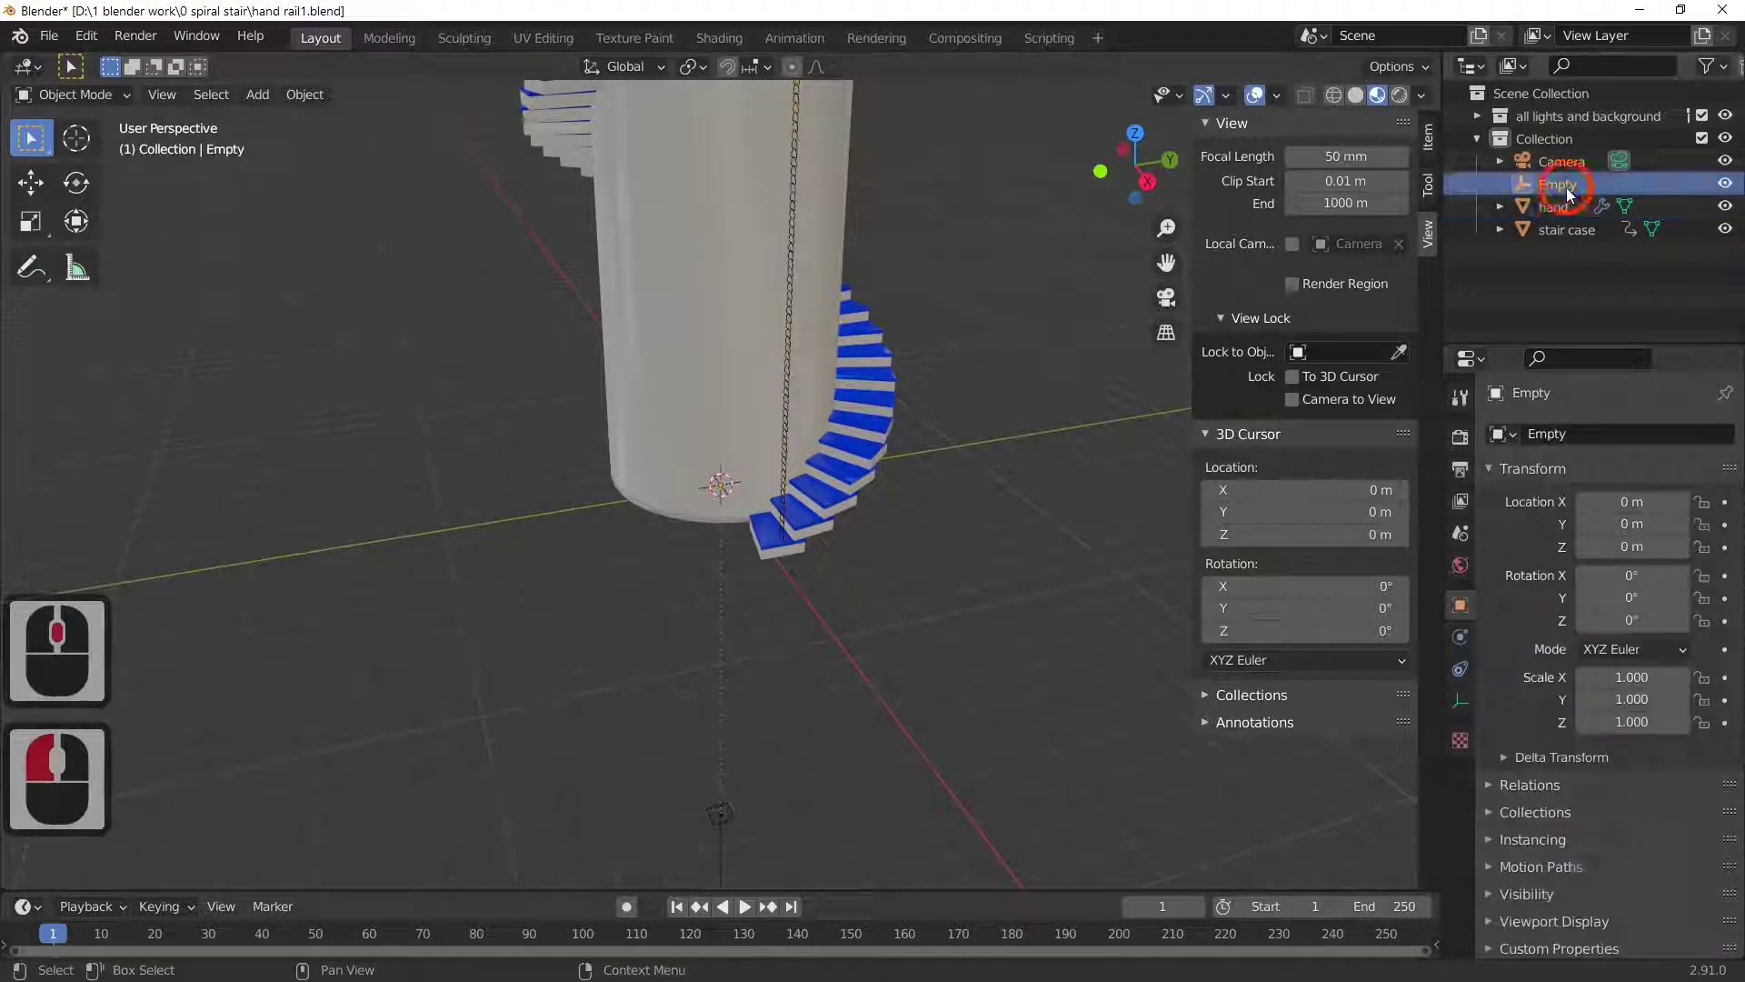
{"action": "left_click", "coordinate": [1681, 622]}
{"action": "left_click", "coordinate": [1681, 621]}
{"action": "left_click", "coordinate": [1681, 622]}
{"action": "left_click", "coordinate": [1681, 621]}
{"action": "left_click", "coordinate": [1681, 622]}
{"action": "left_click", "coordinate": [1681, 621]}
{"action": "left_click", "coordinate": [1681, 622]}
{"action": "left_click", "coordinate": [1681, 621]}
{"action": "left_click", "coordinate": [1681, 620]}
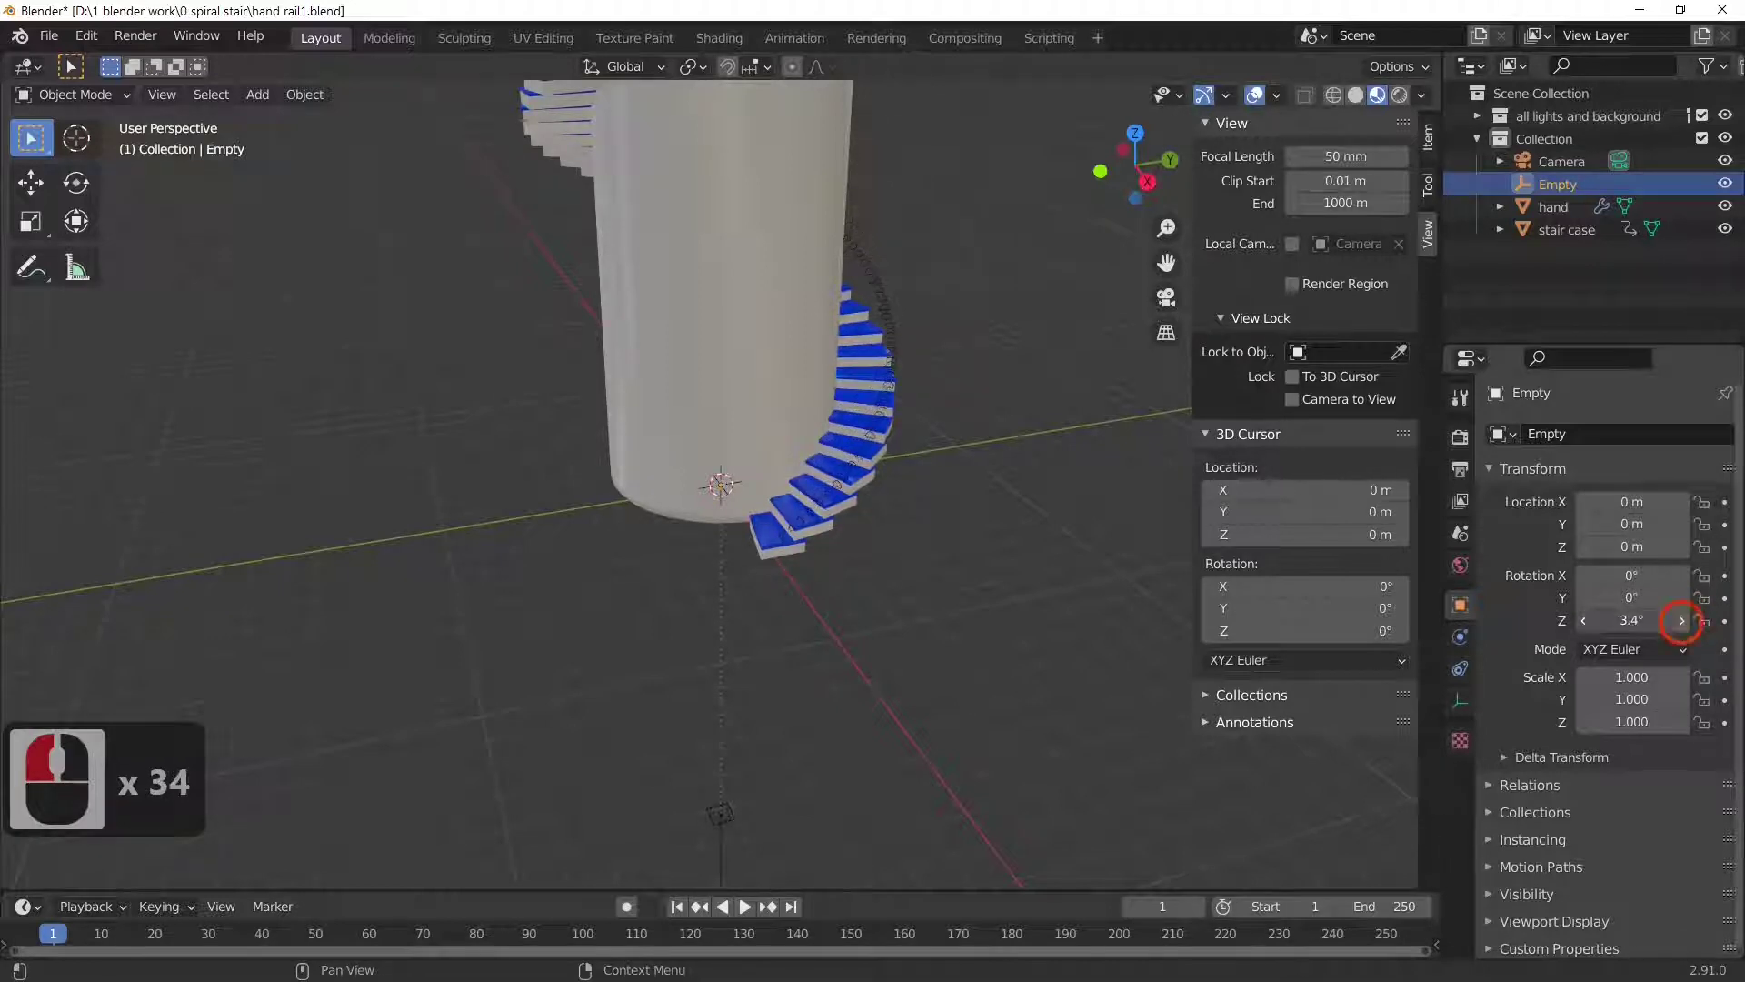
{"action": "left_click", "coordinate": [1681, 621]}
{"action": "left_click", "coordinate": [1681, 621]}
{"action": "middle_click_drag", "start_coordinate": [1136, 600], "coordinate": [600, 573]}
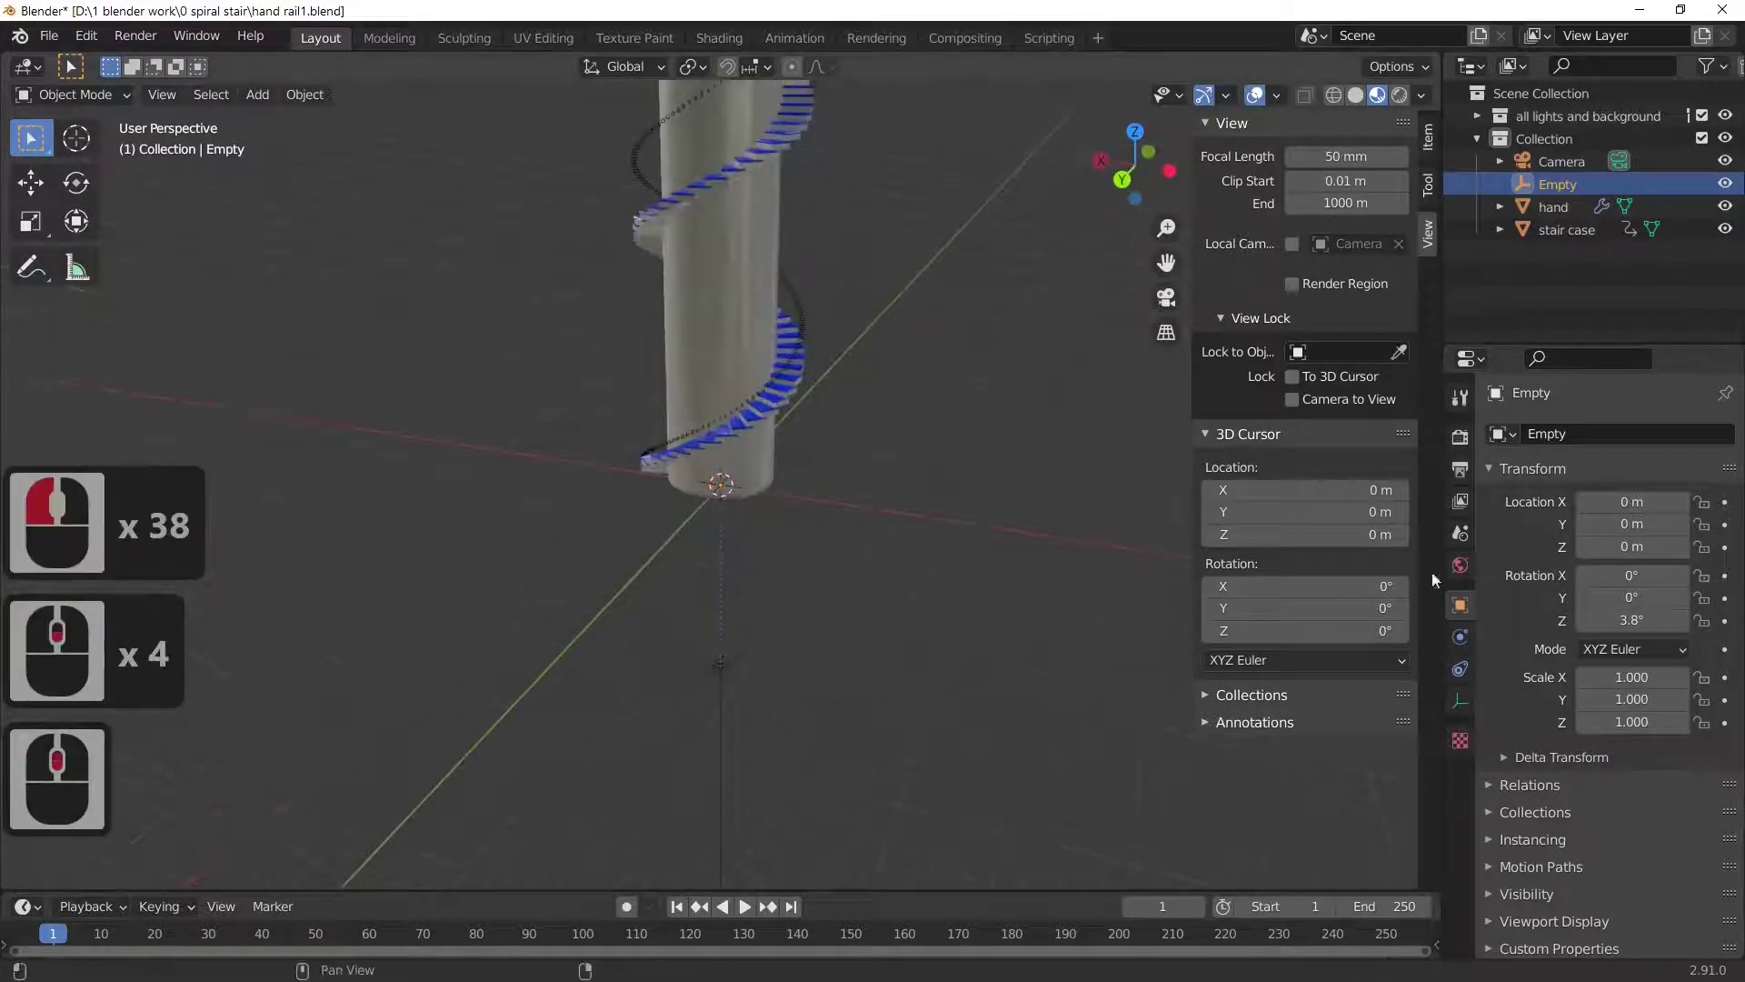
- Keep raising the Empty's Z rotation to about 4.6° while inspecting the rail spiral
{"action": "left_click", "coordinate": [1681, 620]}
{"action": "left_click", "coordinate": [1681, 621]}
{"action": "left_click", "coordinate": [1681, 621]}
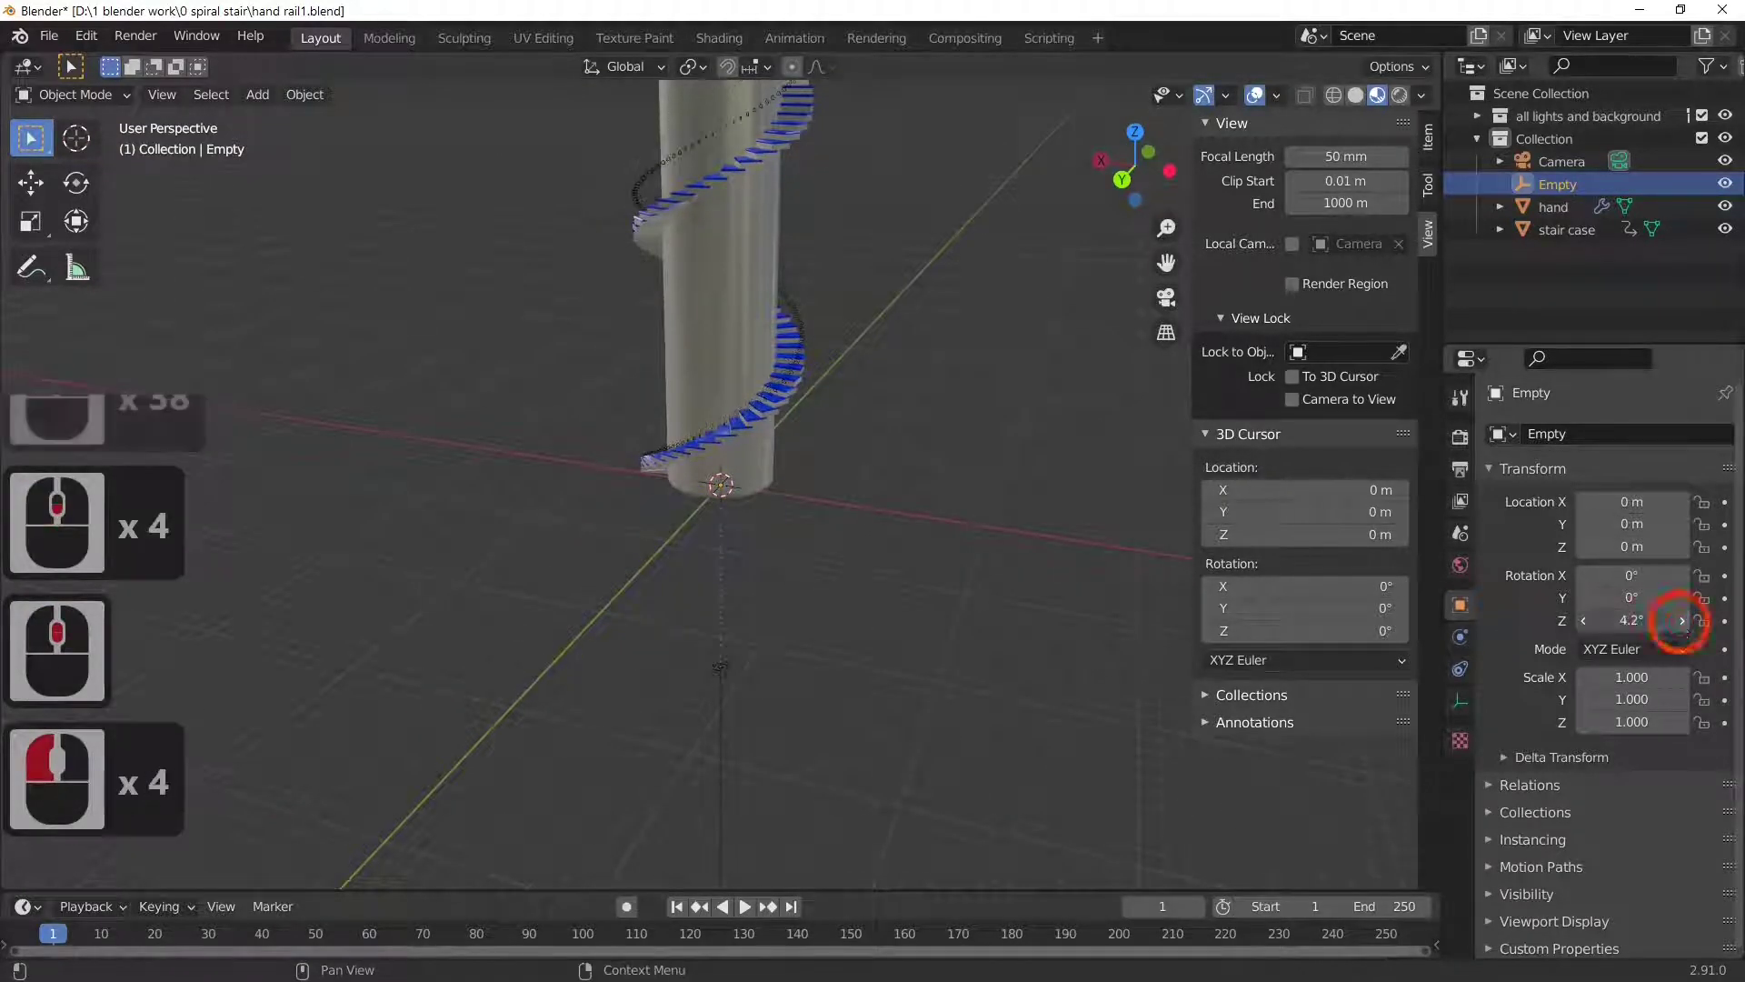
{"action": "left_click", "coordinate": [1682, 621]}
{"action": "left_click", "coordinate": [1681, 621]}
{"action": "left_click", "coordinate": [1682, 621]}
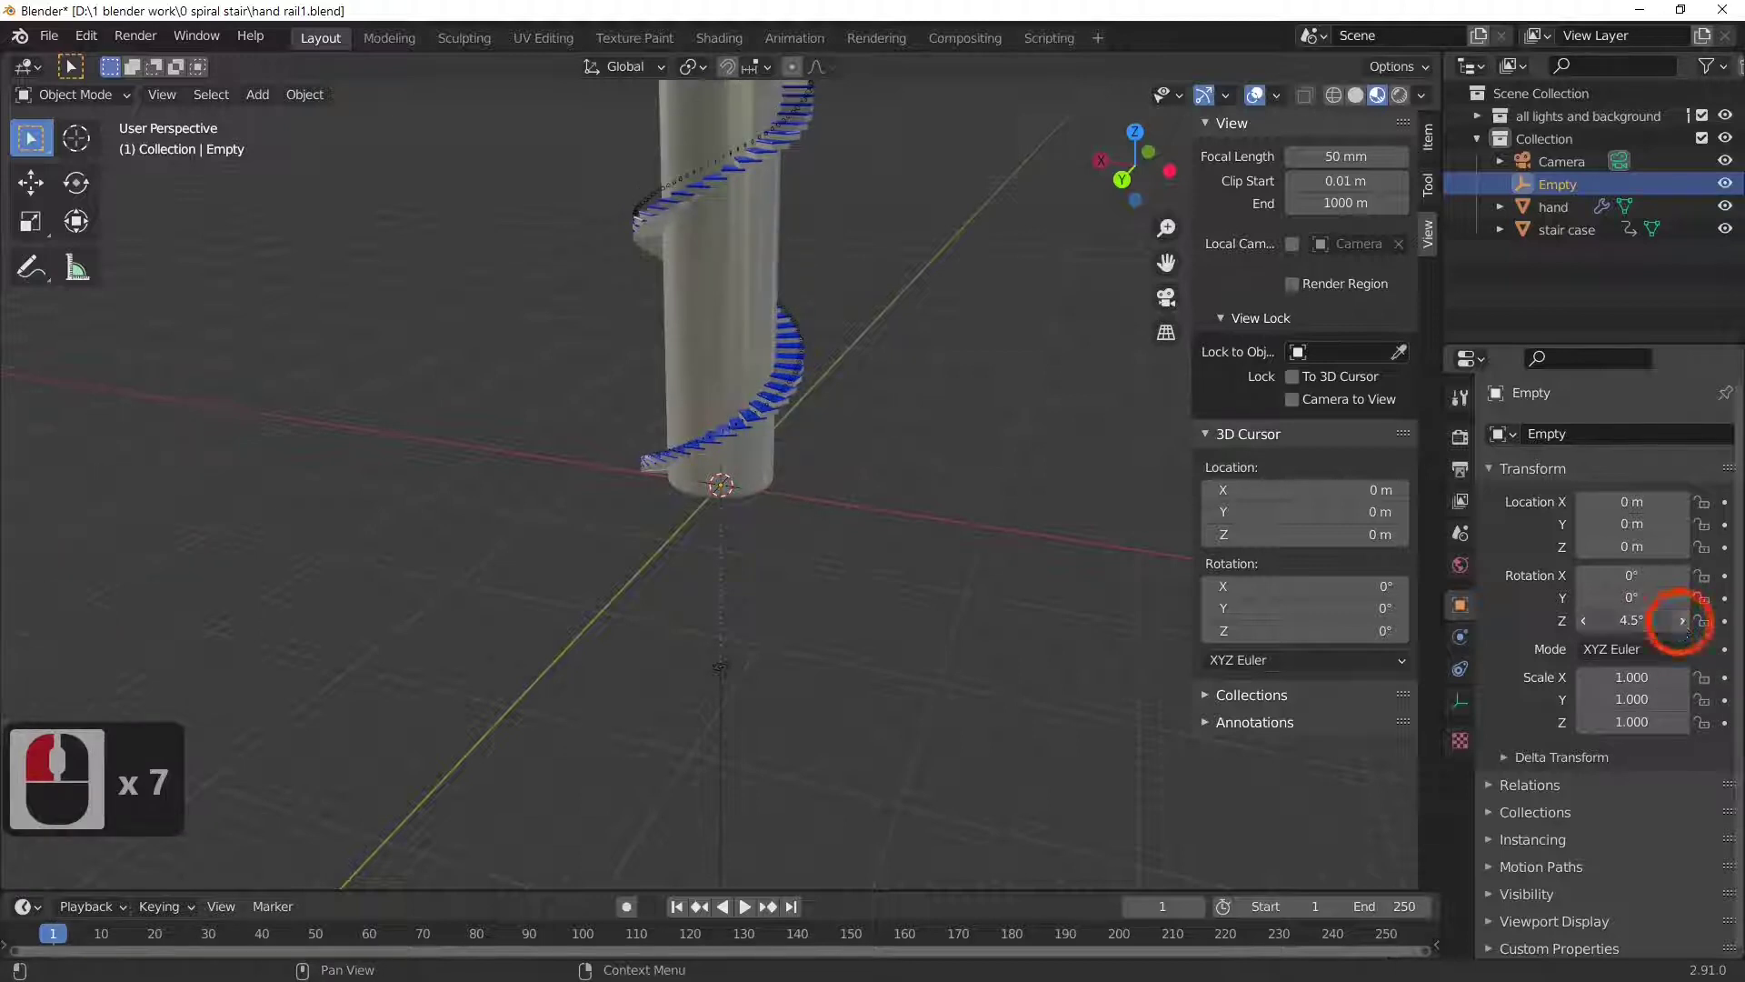
{"action": "left_click", "coordinate": [1682, 621]}
{"action": "middle_click_drag", "start_coordinate": [949, 498], "coordinate": [582, 249]}
{"action": "scroll", "coordinate": [706, 543], "scroll_direction": "up", "scroll_amount": 3}
{"action": "middle_click_drag", "start_coordinate": [472, 160], "coordinate": [589, 360], "text": "shift"}
{"action": "scroll", "coordinate": [582, 374], "scroll_direction": "up", "scroll_amount": 3}
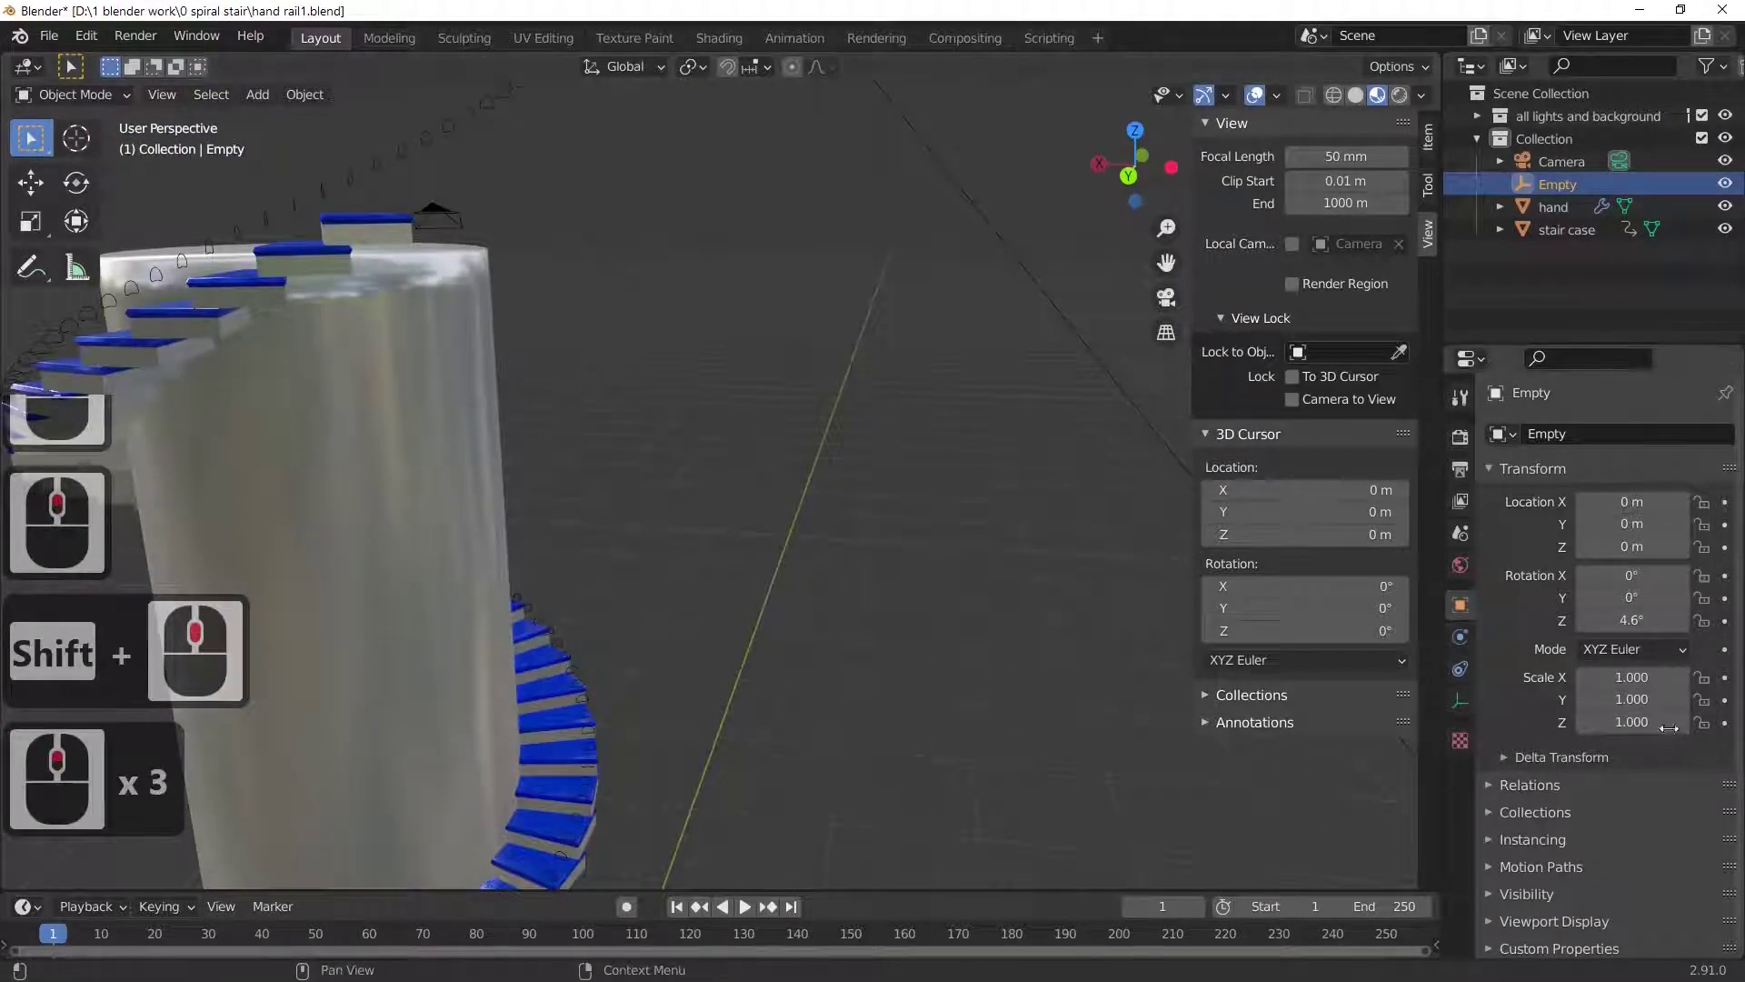
- Enter 4.61° for the Empty's Z rotation, then nudge it to 4.71°
{"action": "left_click", "coordinate": [1619, 619]}
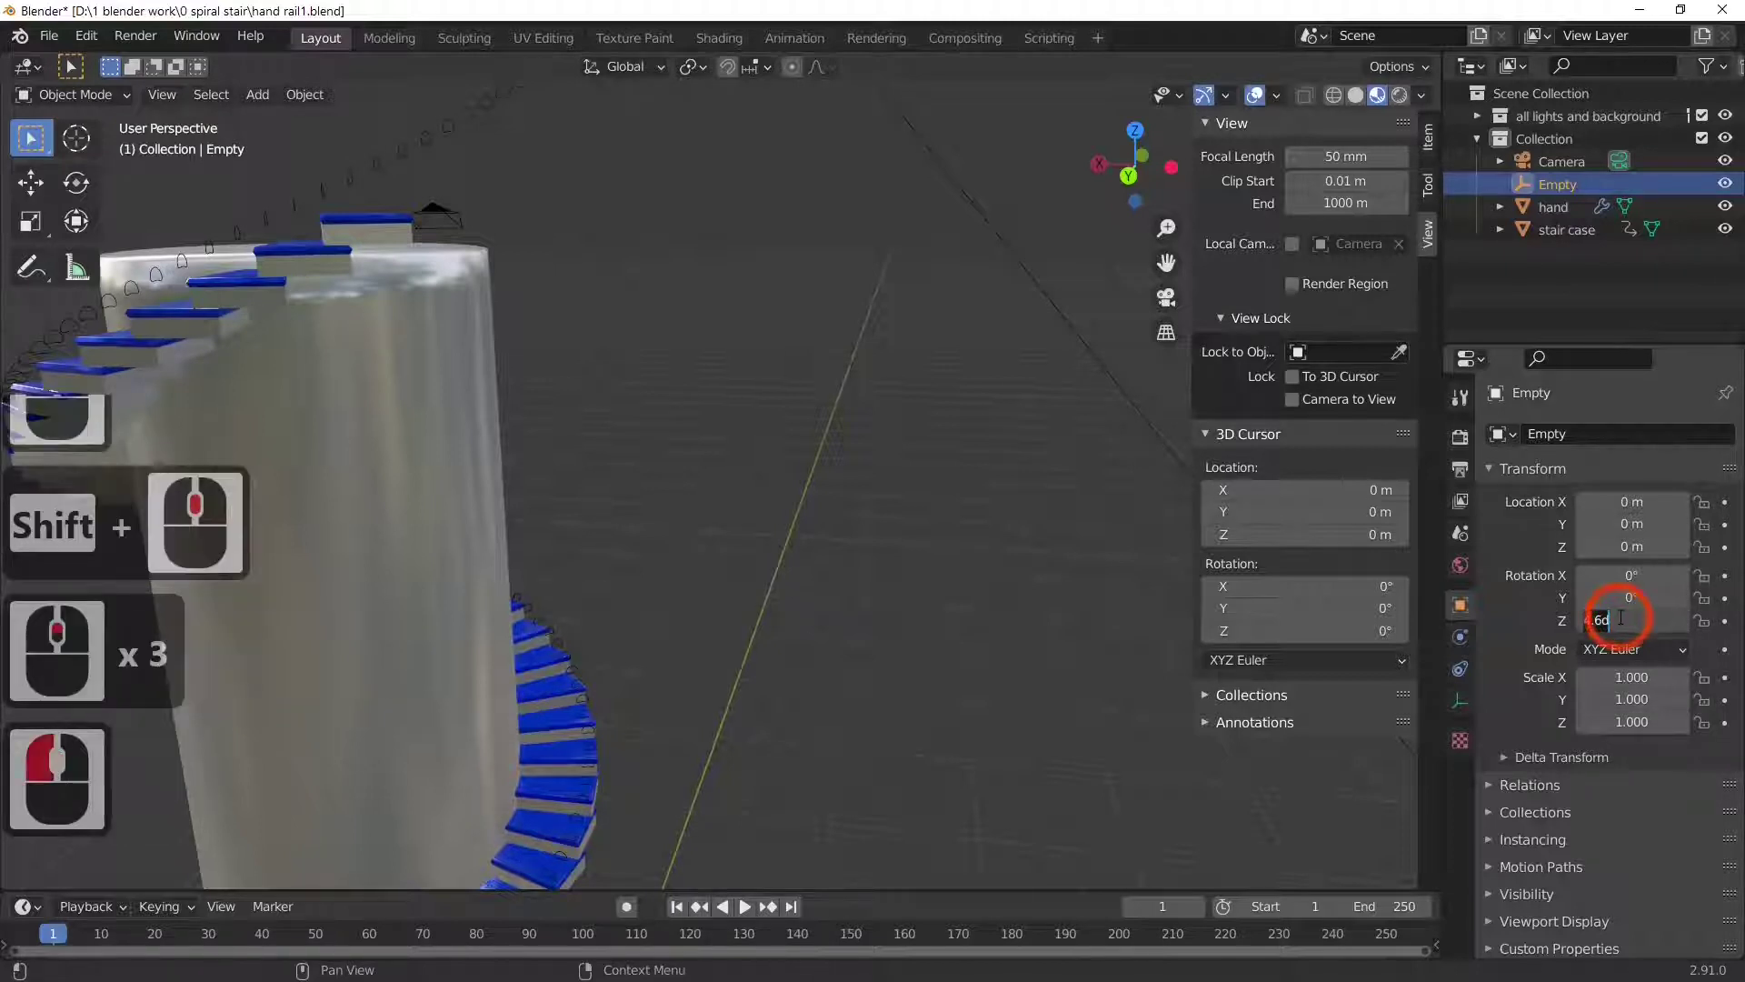
{"action": "type", "text": "1.61"}
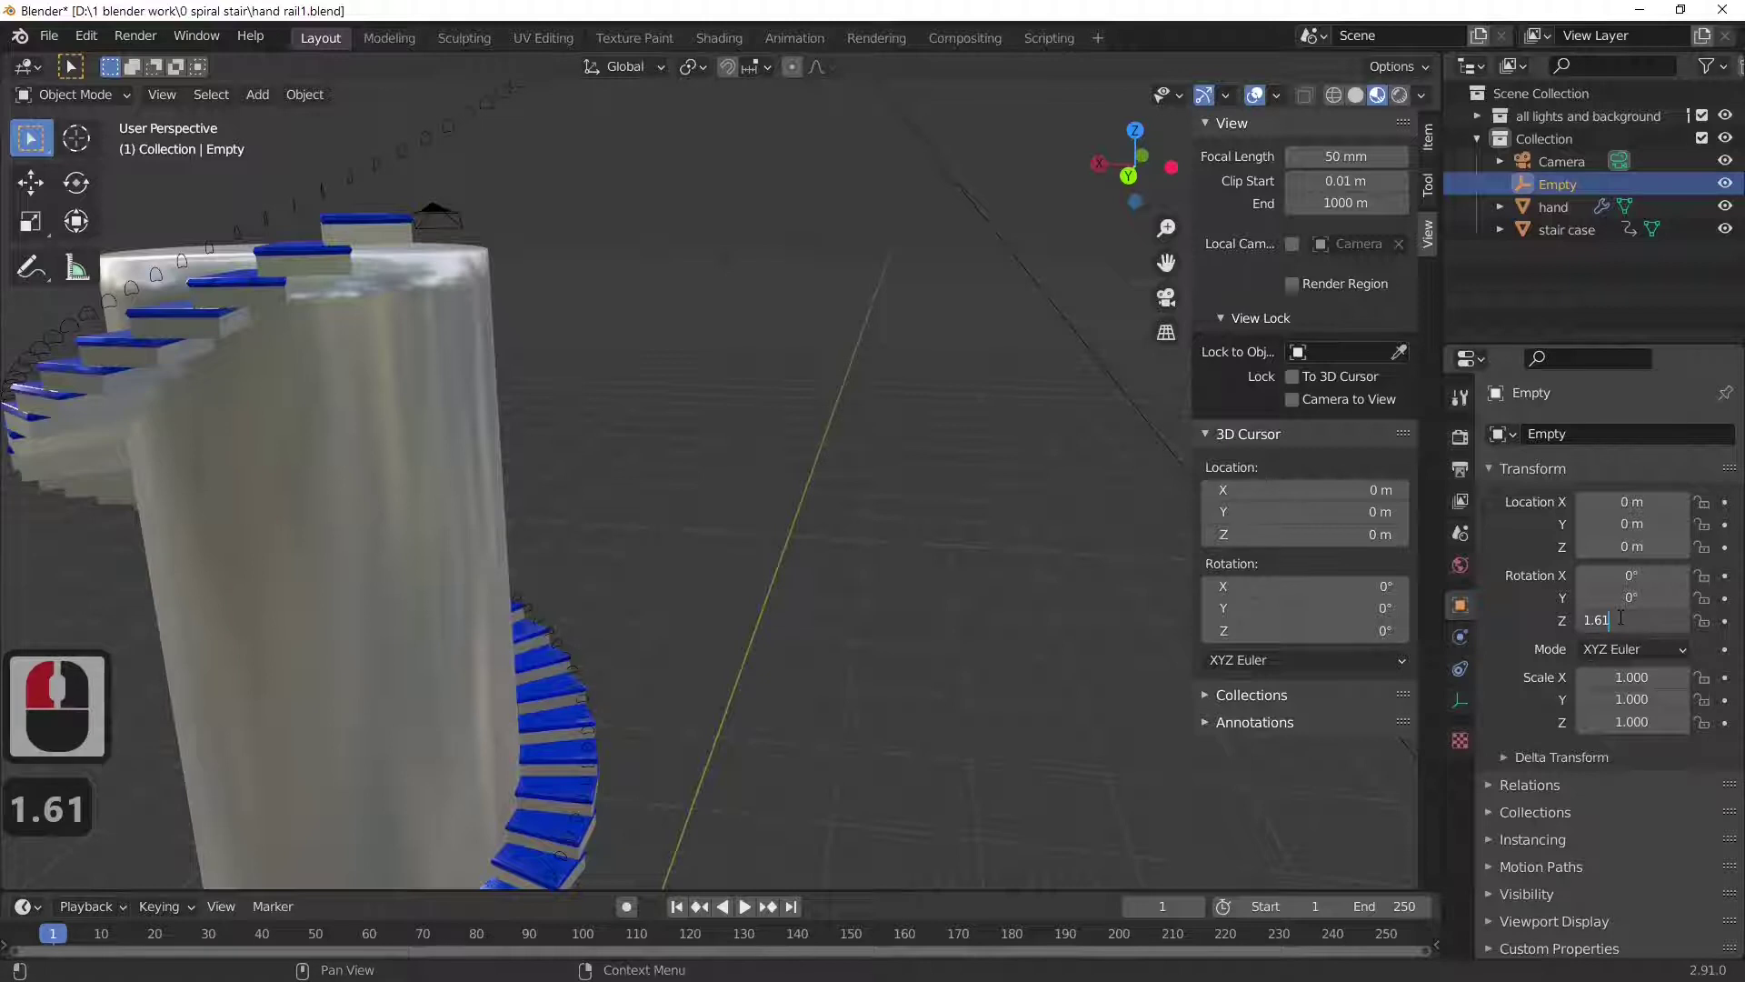
{"action": "key", "text": "BackSpace"}
{"action": "key", "text": "BackSpace"}
{"action": "key", "text": "BackSpace"}
{"action": "key", "text": "BackSpace"}
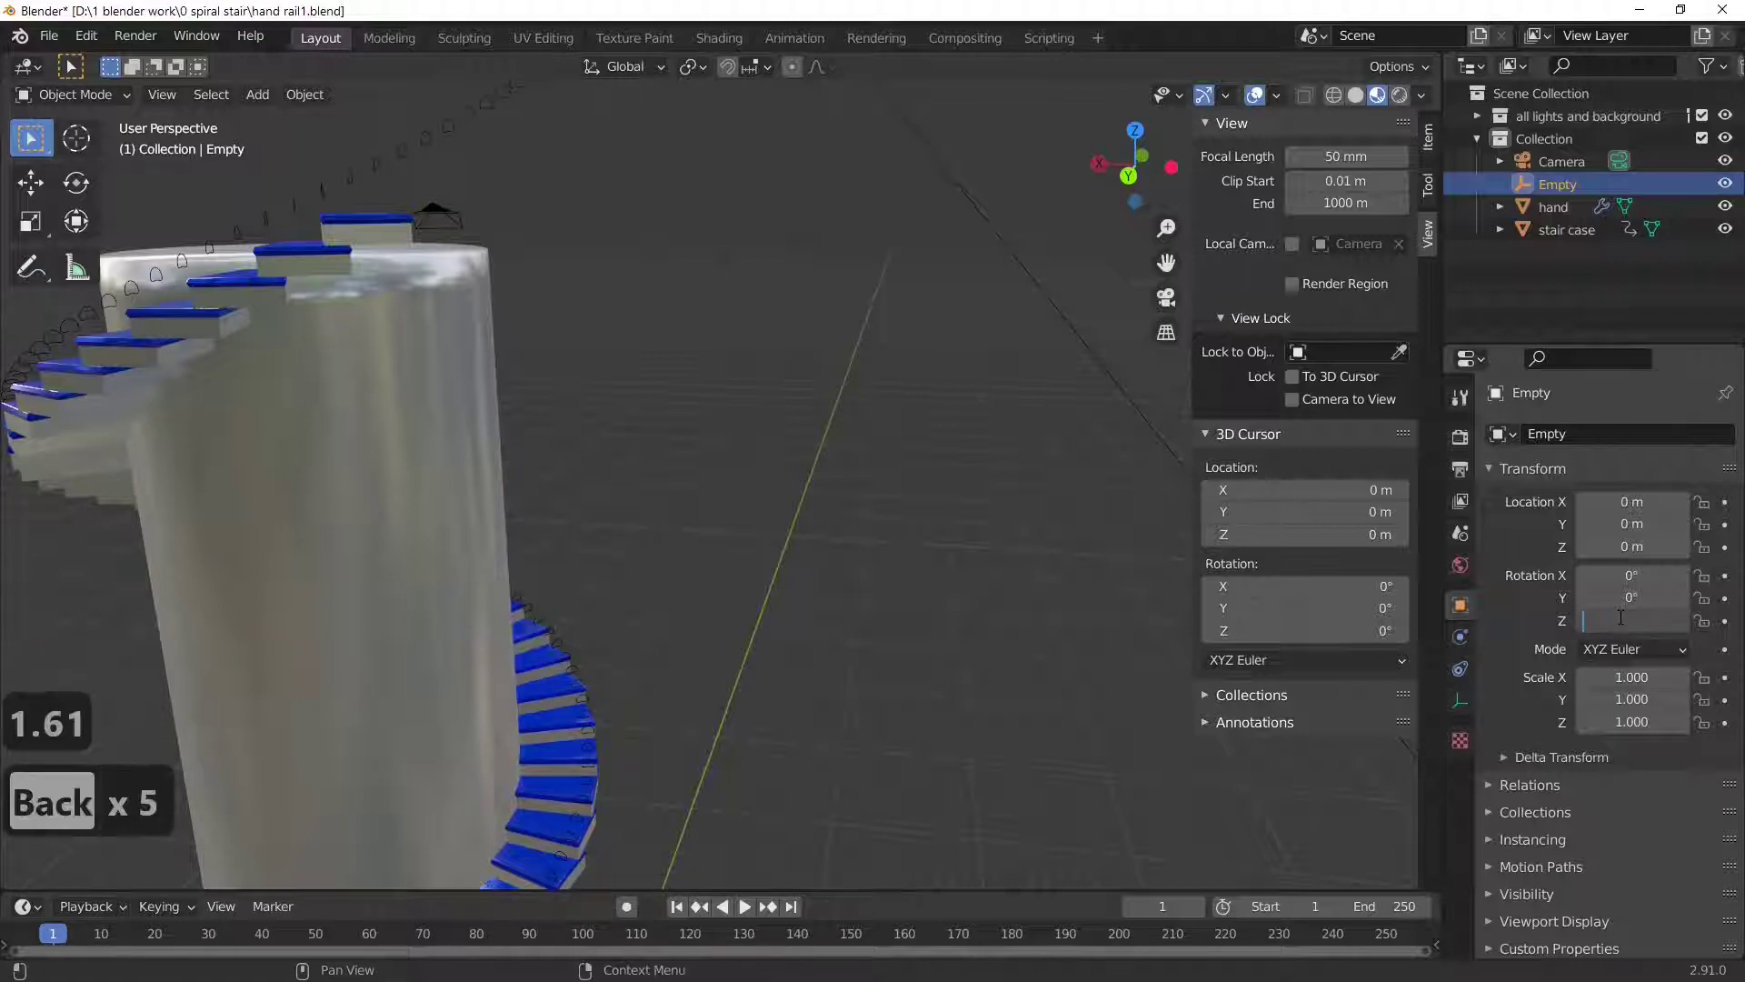
{"action": "type", "text": "4.61"}
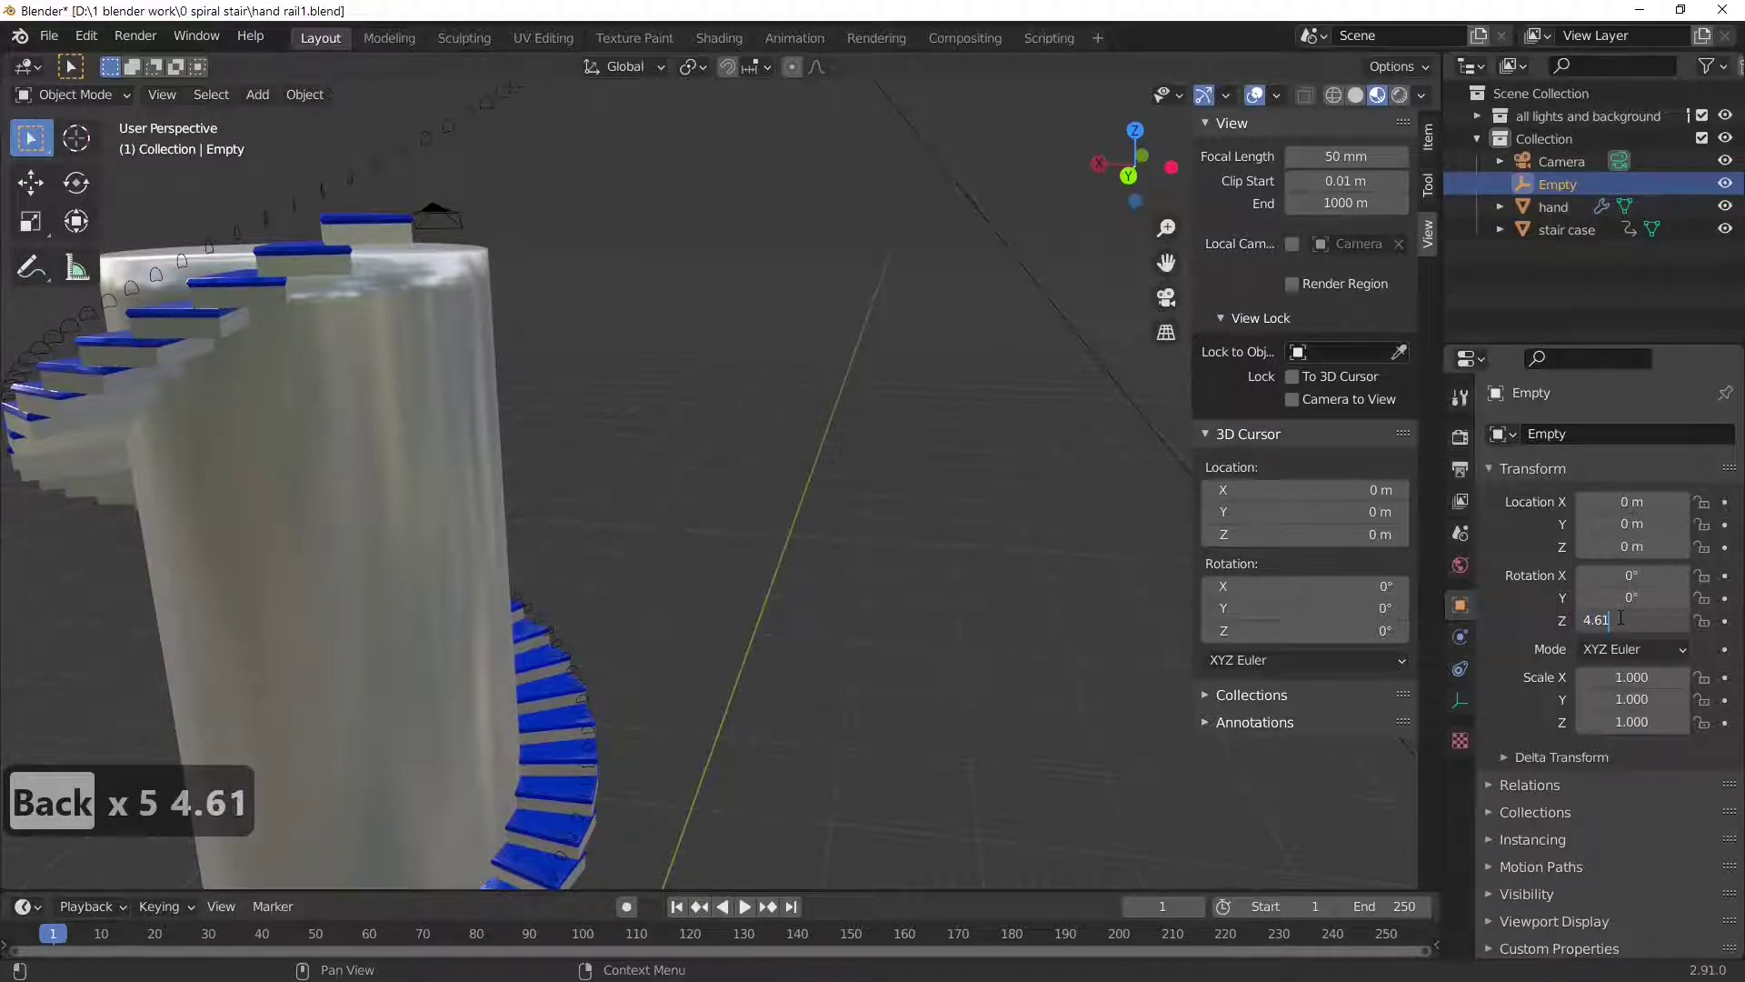
{"action": "key", "text": "Return"}
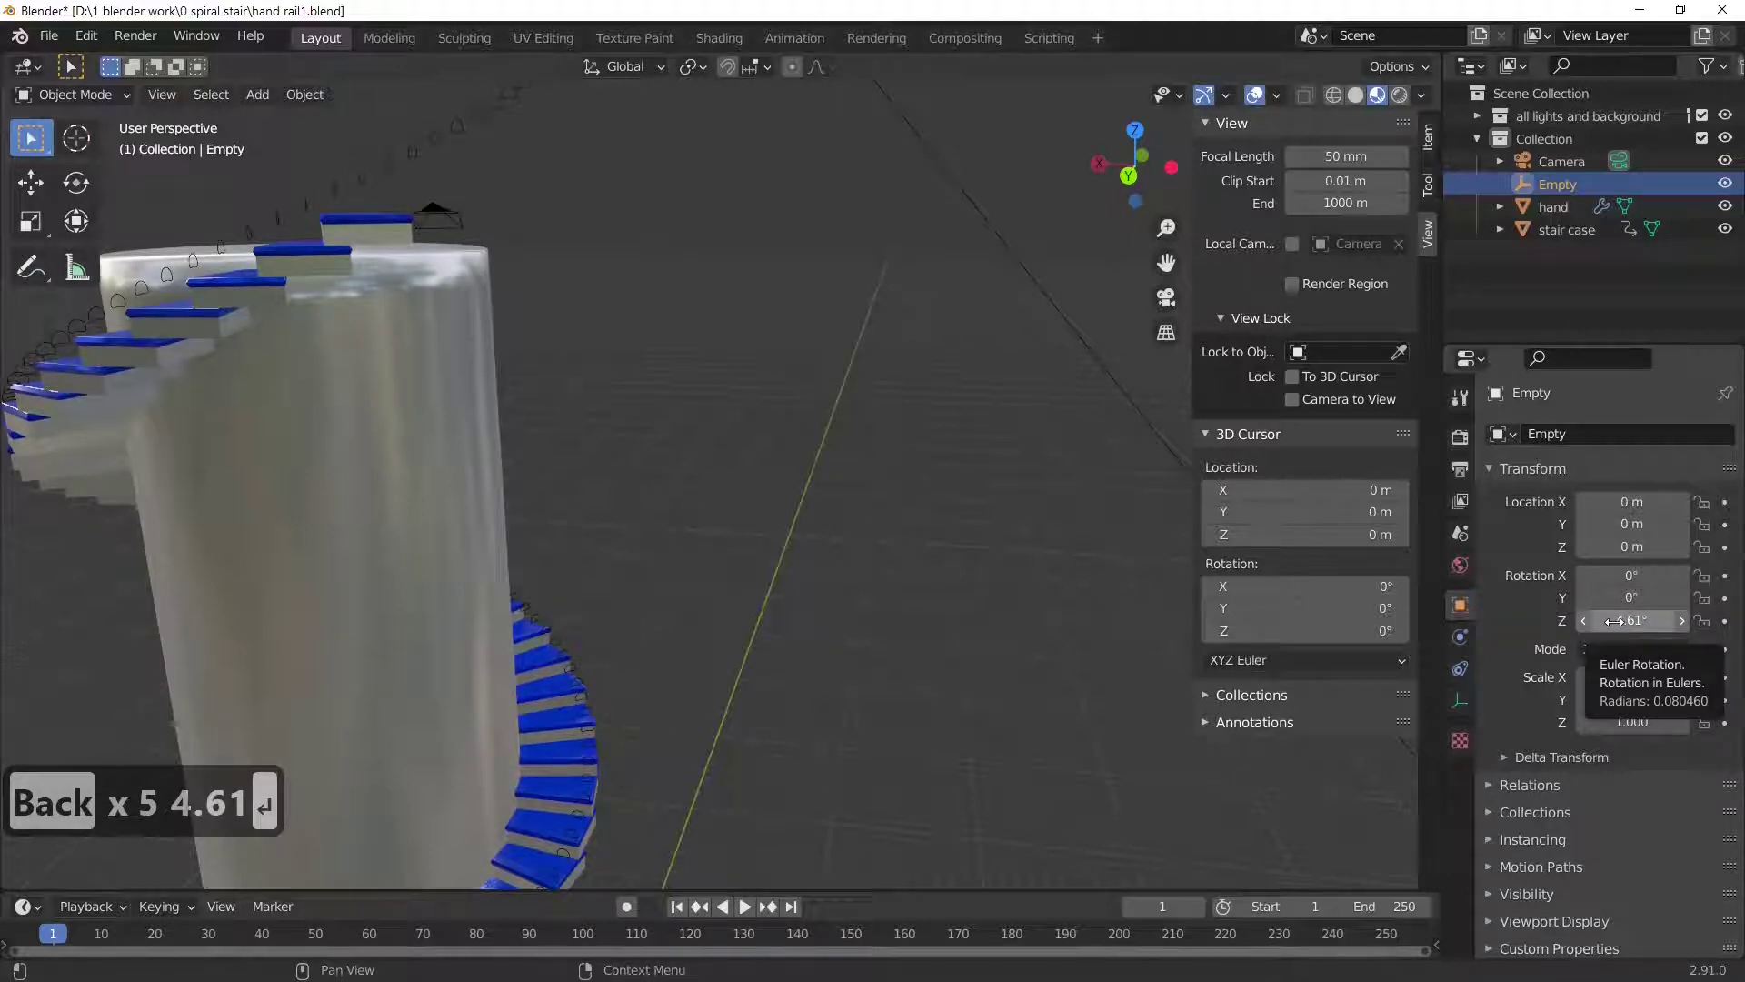
{"action": "left_click", "coordinate": [1681, 621]}
{"action": "mouse_move", "coordinate": [346, 468]}
{"action": "middle_mouse_down"}
{"action": "mouse_move", "coordinate": [309, 471]}
{"action": "mouse_move", "coordinate": [372, 480]}
{"action": "middle_mouse_up"}
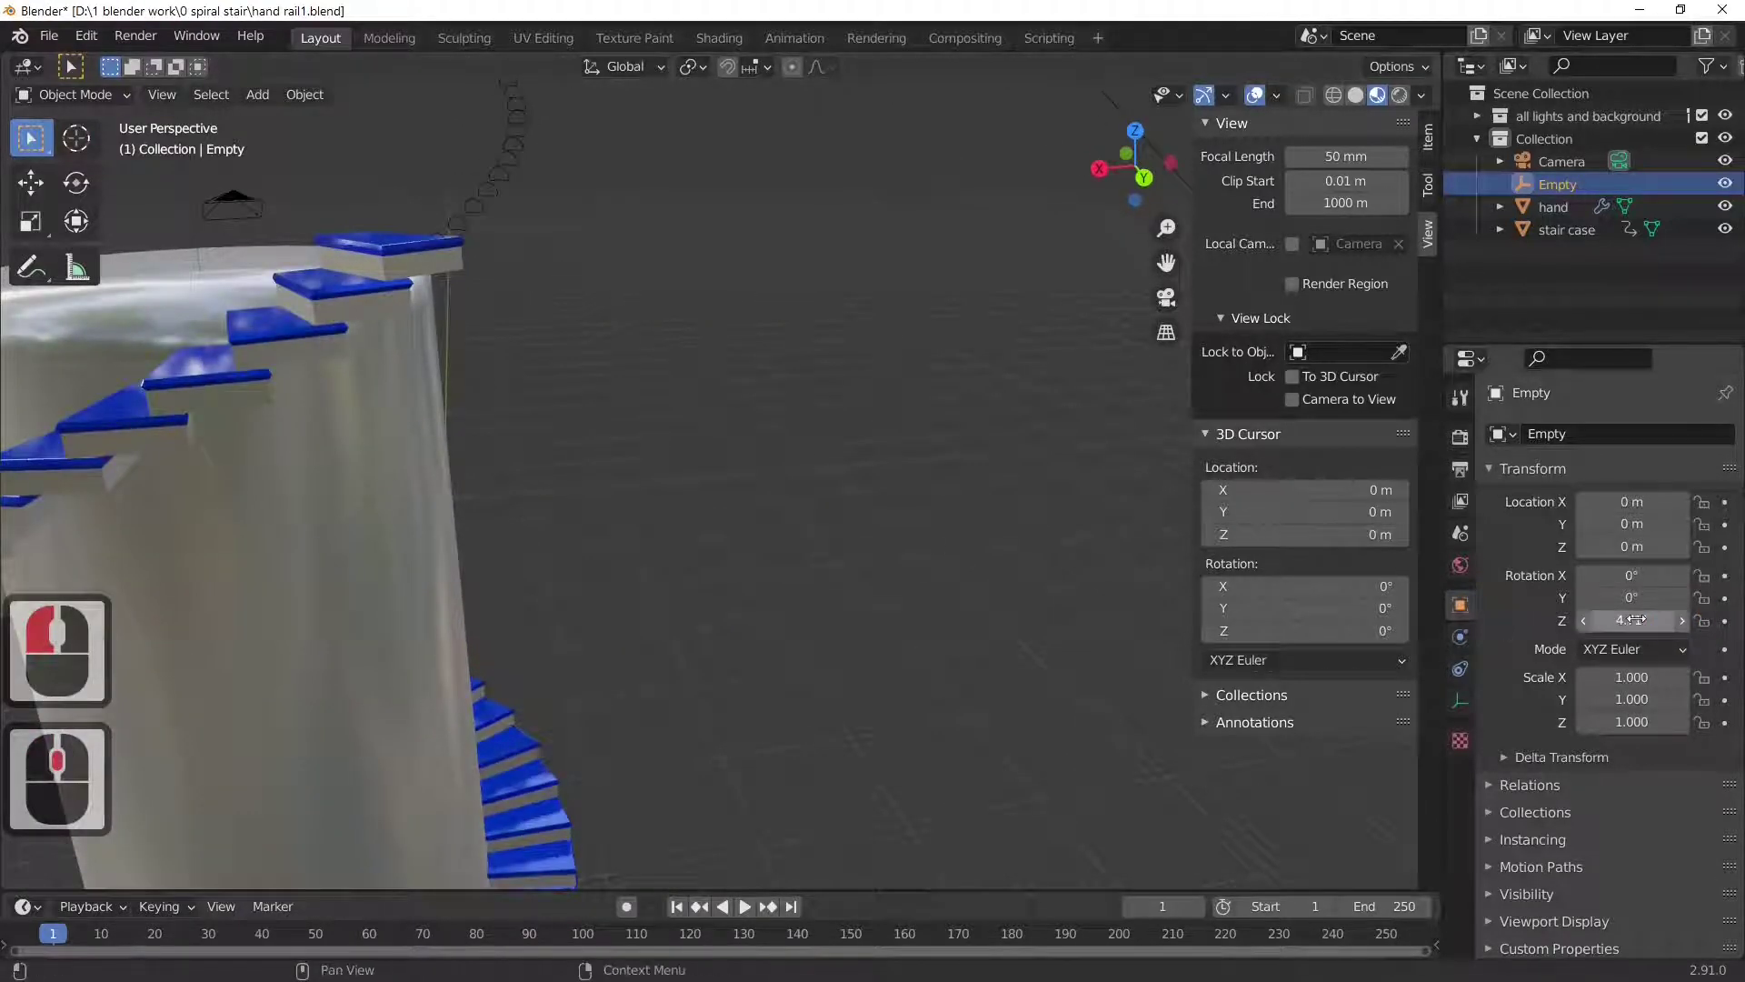
- Set the Empty's Z rotation to 4.65° and inspect the spiralling rings
{"action": "left_click", "coordinate": [1618, 620]}
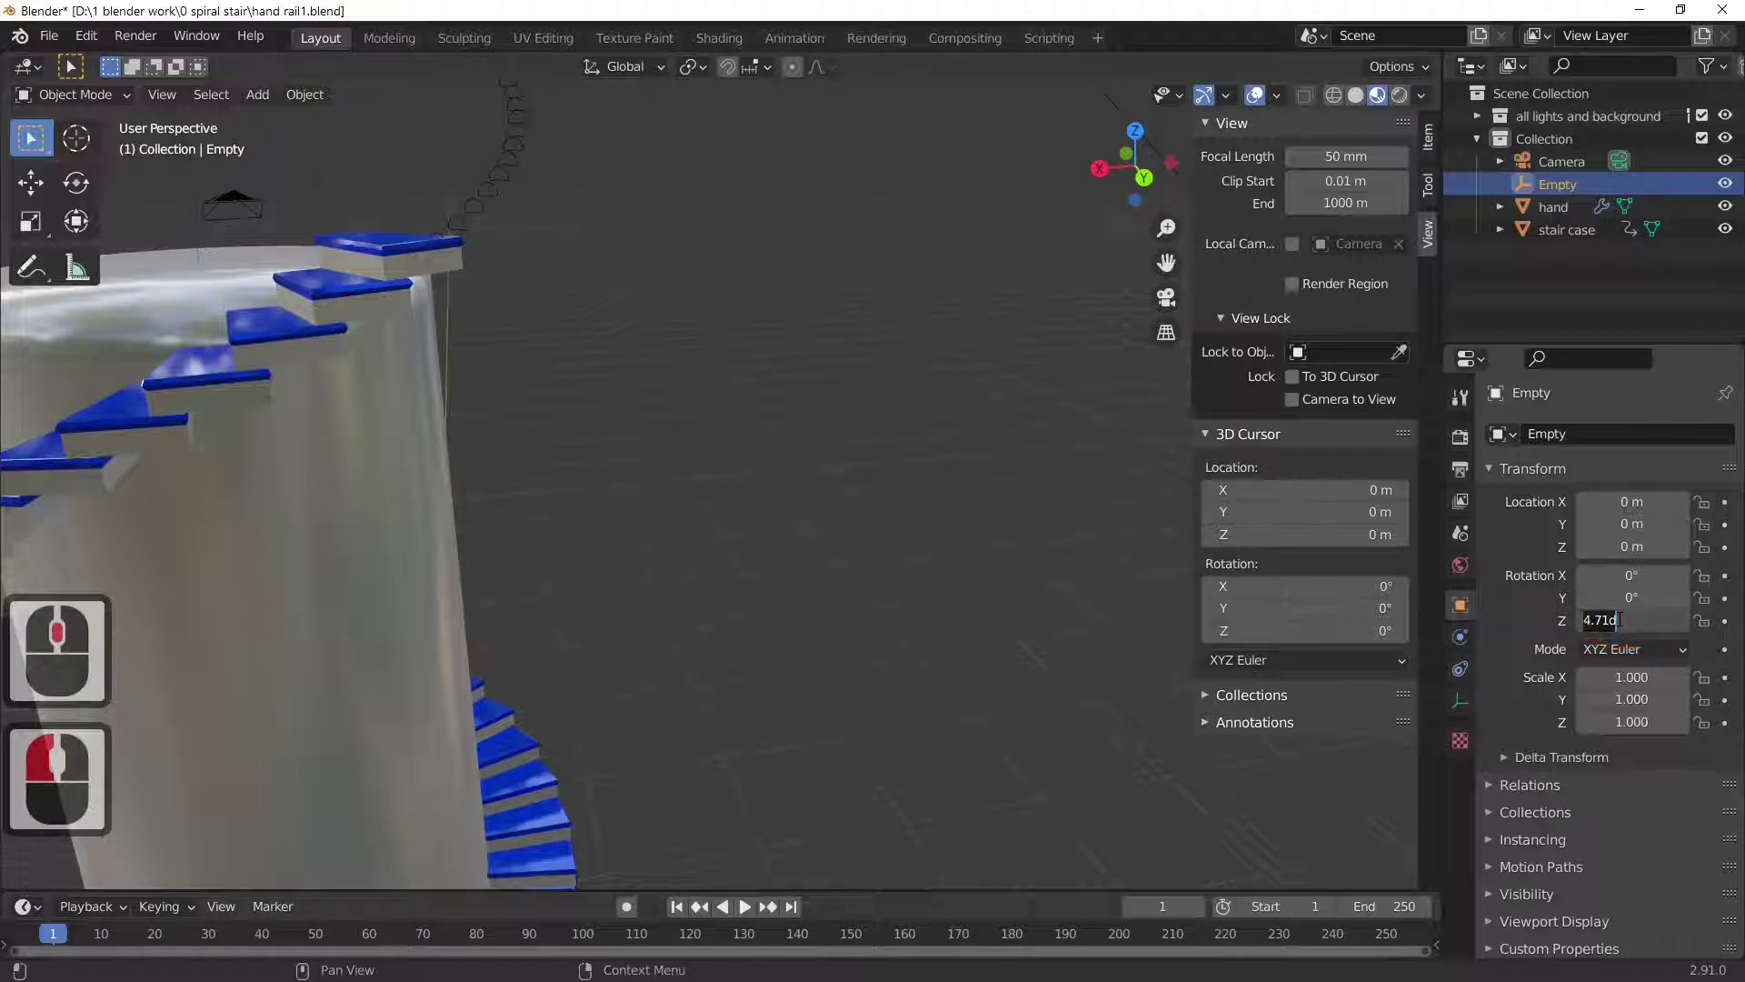
{"action": "type", "text": "4.6"}
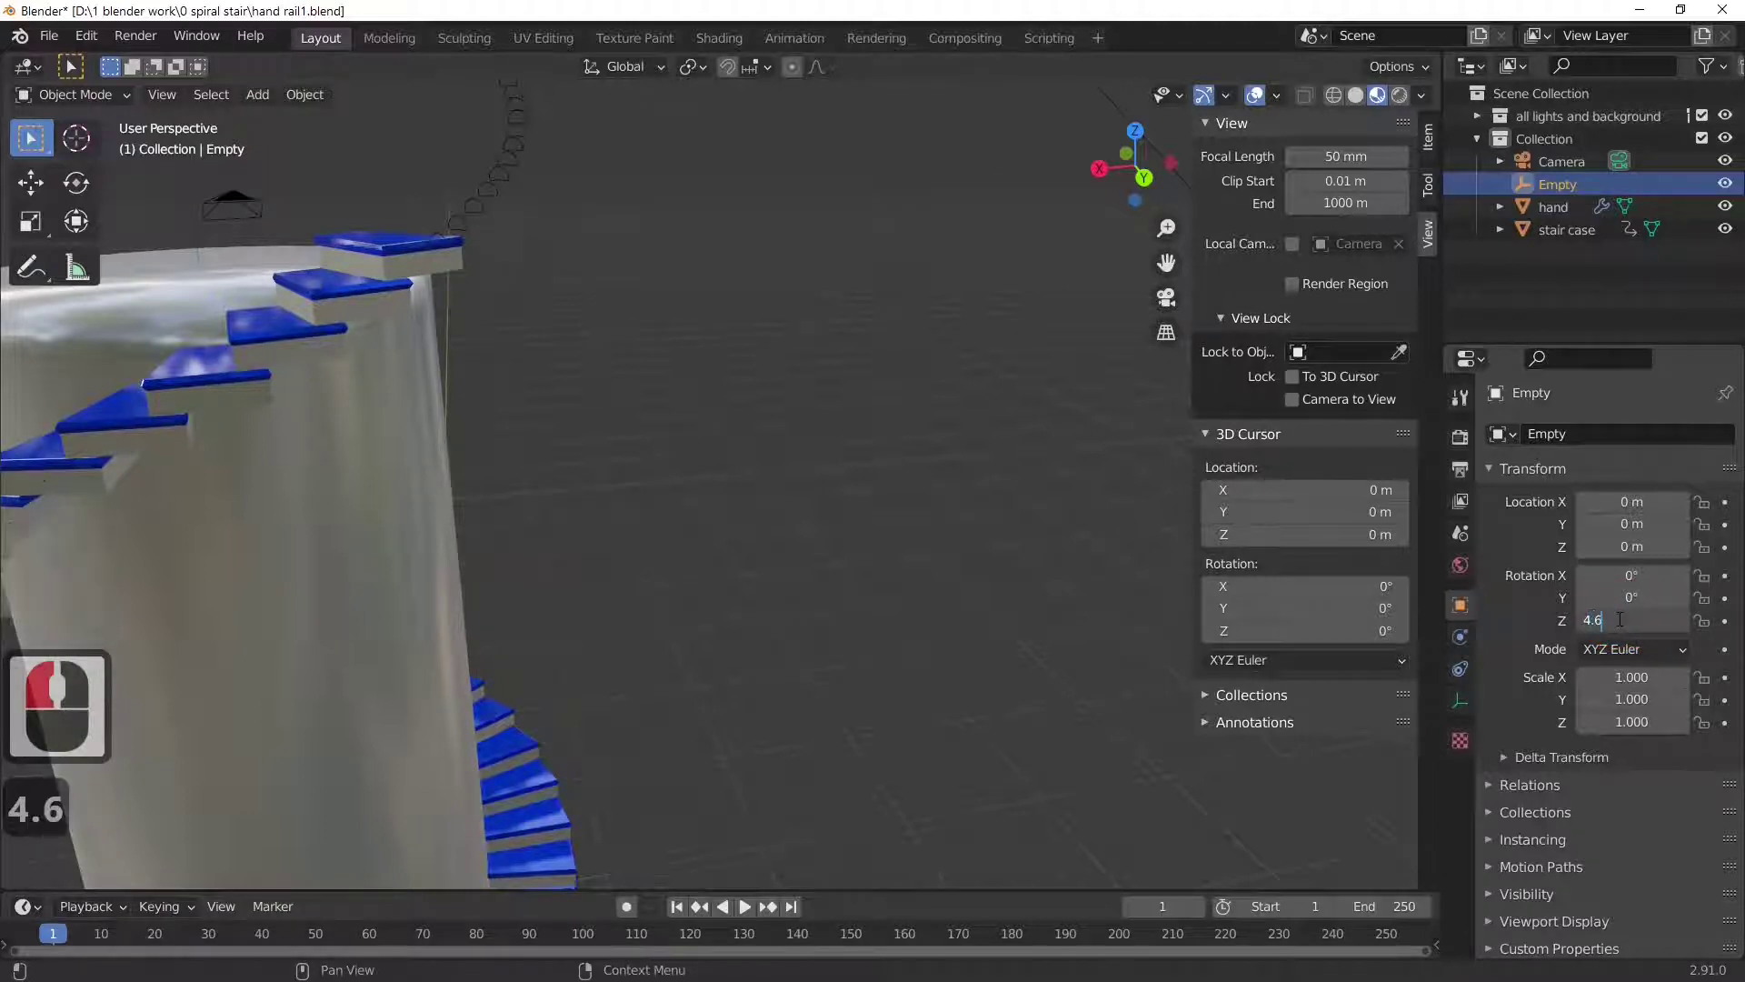
{"action": "type", "text": "5"}
{"action": "key", "text": "Return"}
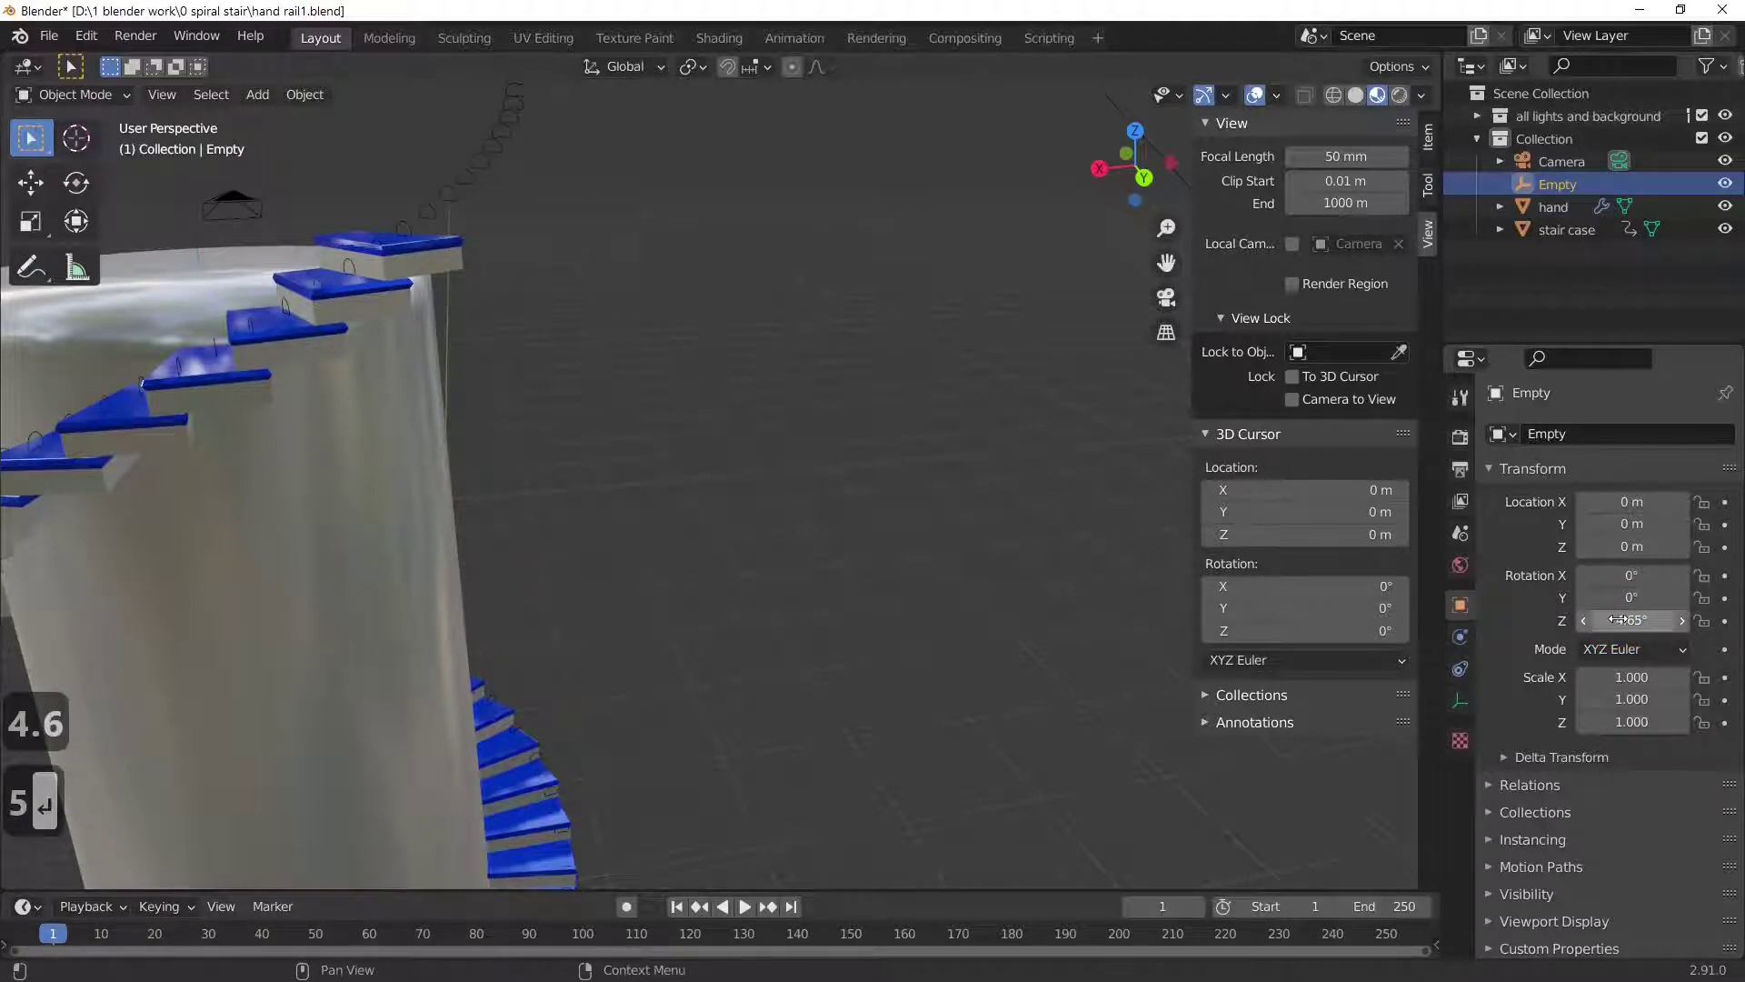
{"action": "middle_click_drag", "start_coordinate": [918, 538], "coordinate": [749, 560]}
{"action": "middle_click_drag", "start_coordinate": [630, 525], "coordinate": [702, 530]}
{"action": "scroll", "coordinate": [690, 534], "scroll_direction": "up", "scroll_amount": 3}
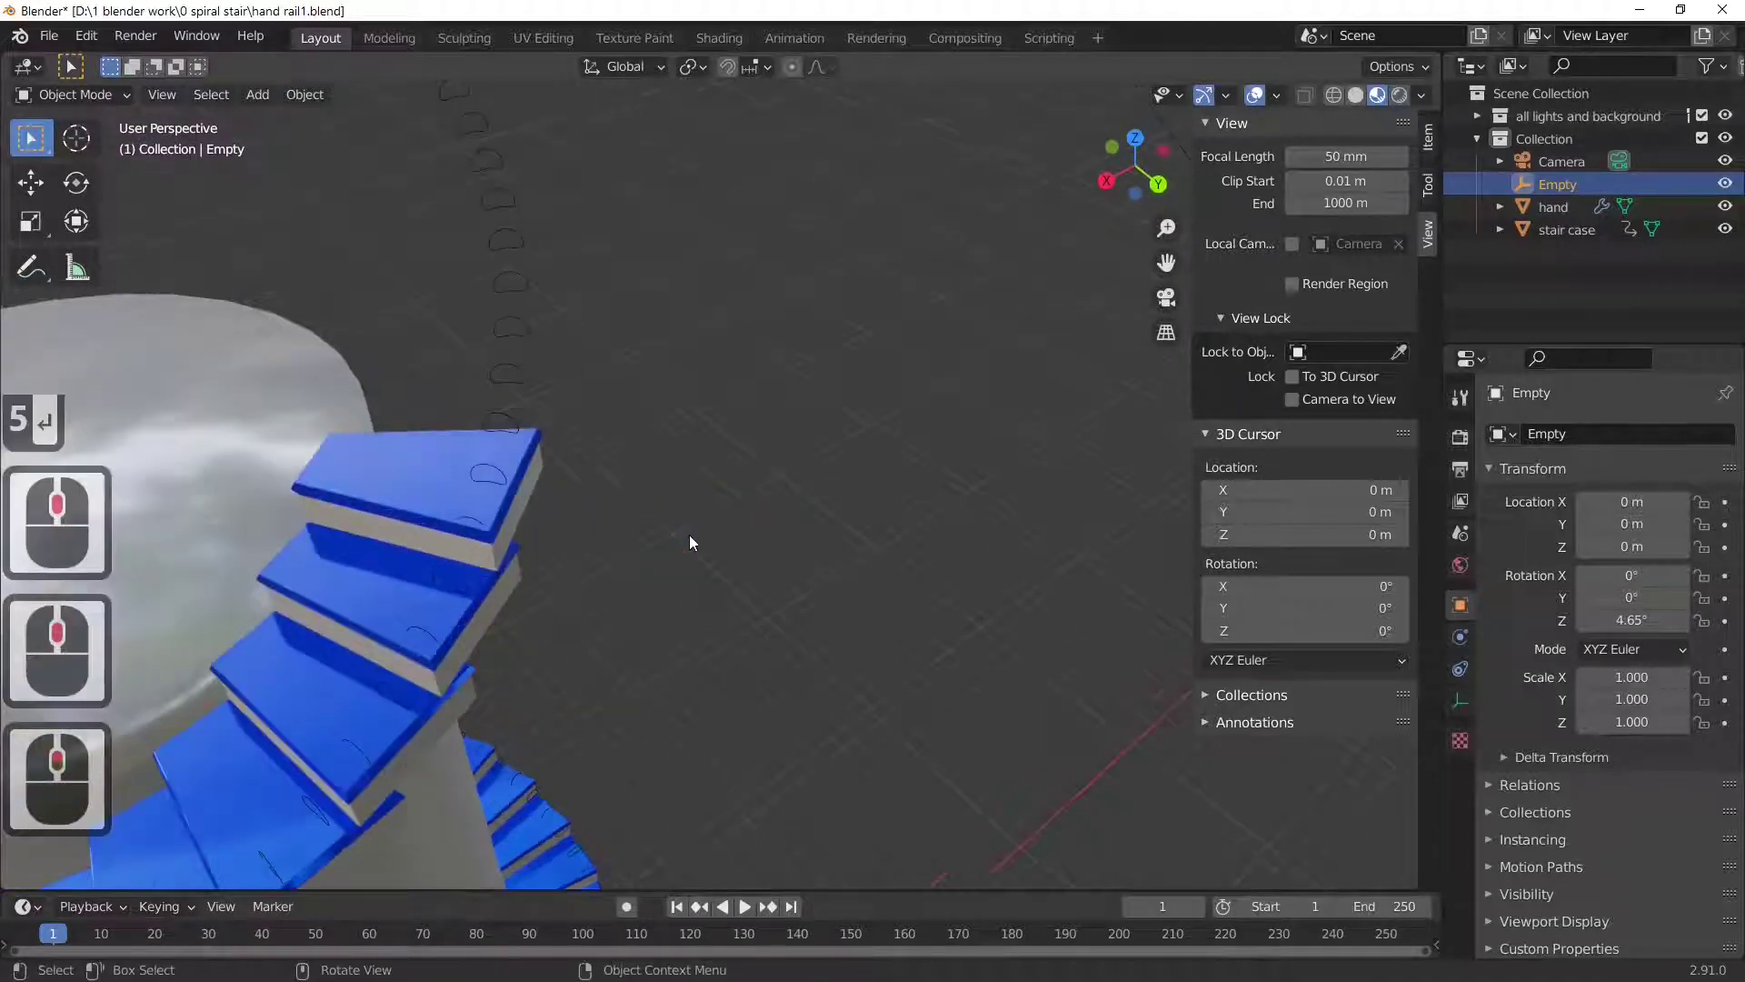
{"action": "scroll", "coordinate": [589, 509], "scroll_direction": "up", "scroll_amount": 2}
- Check the rail in front orthographic view and re-confirm the Empty's Z rotation at 4.65°
{"action": "left_click", "coordinate": [394, 472]}
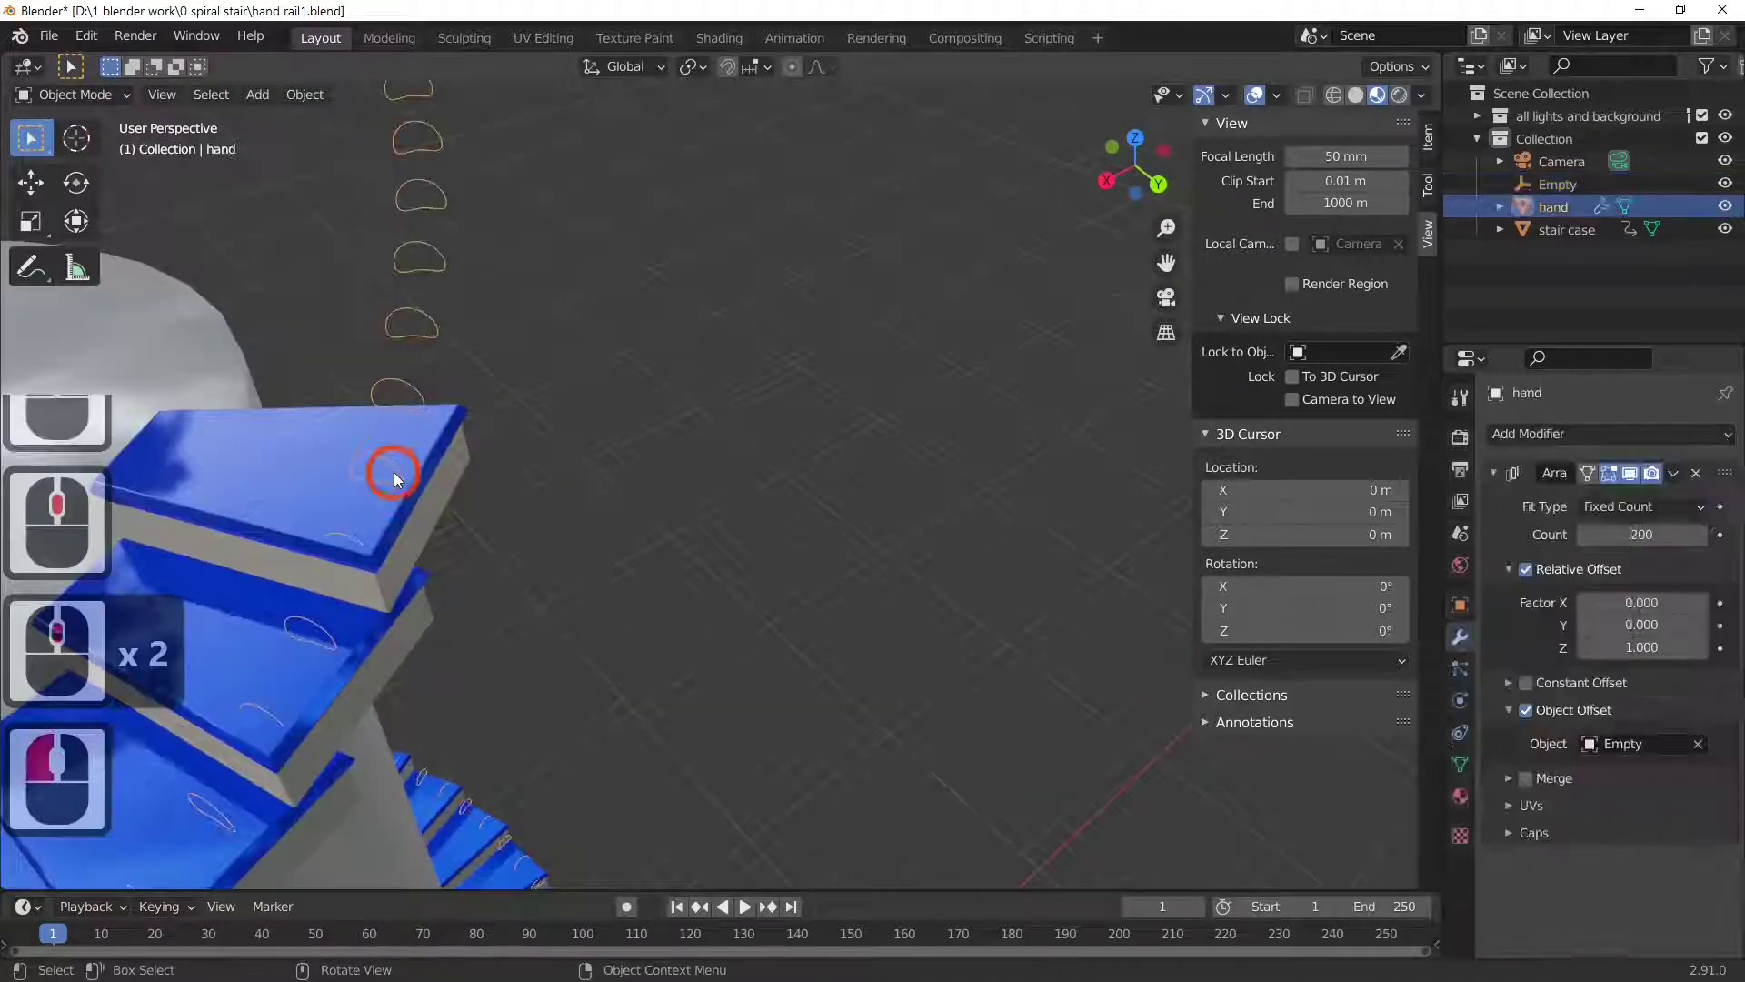
{"action": "middle_click_drag", "start_coordinate": [425, 484], "coordinate": [436, 440]}
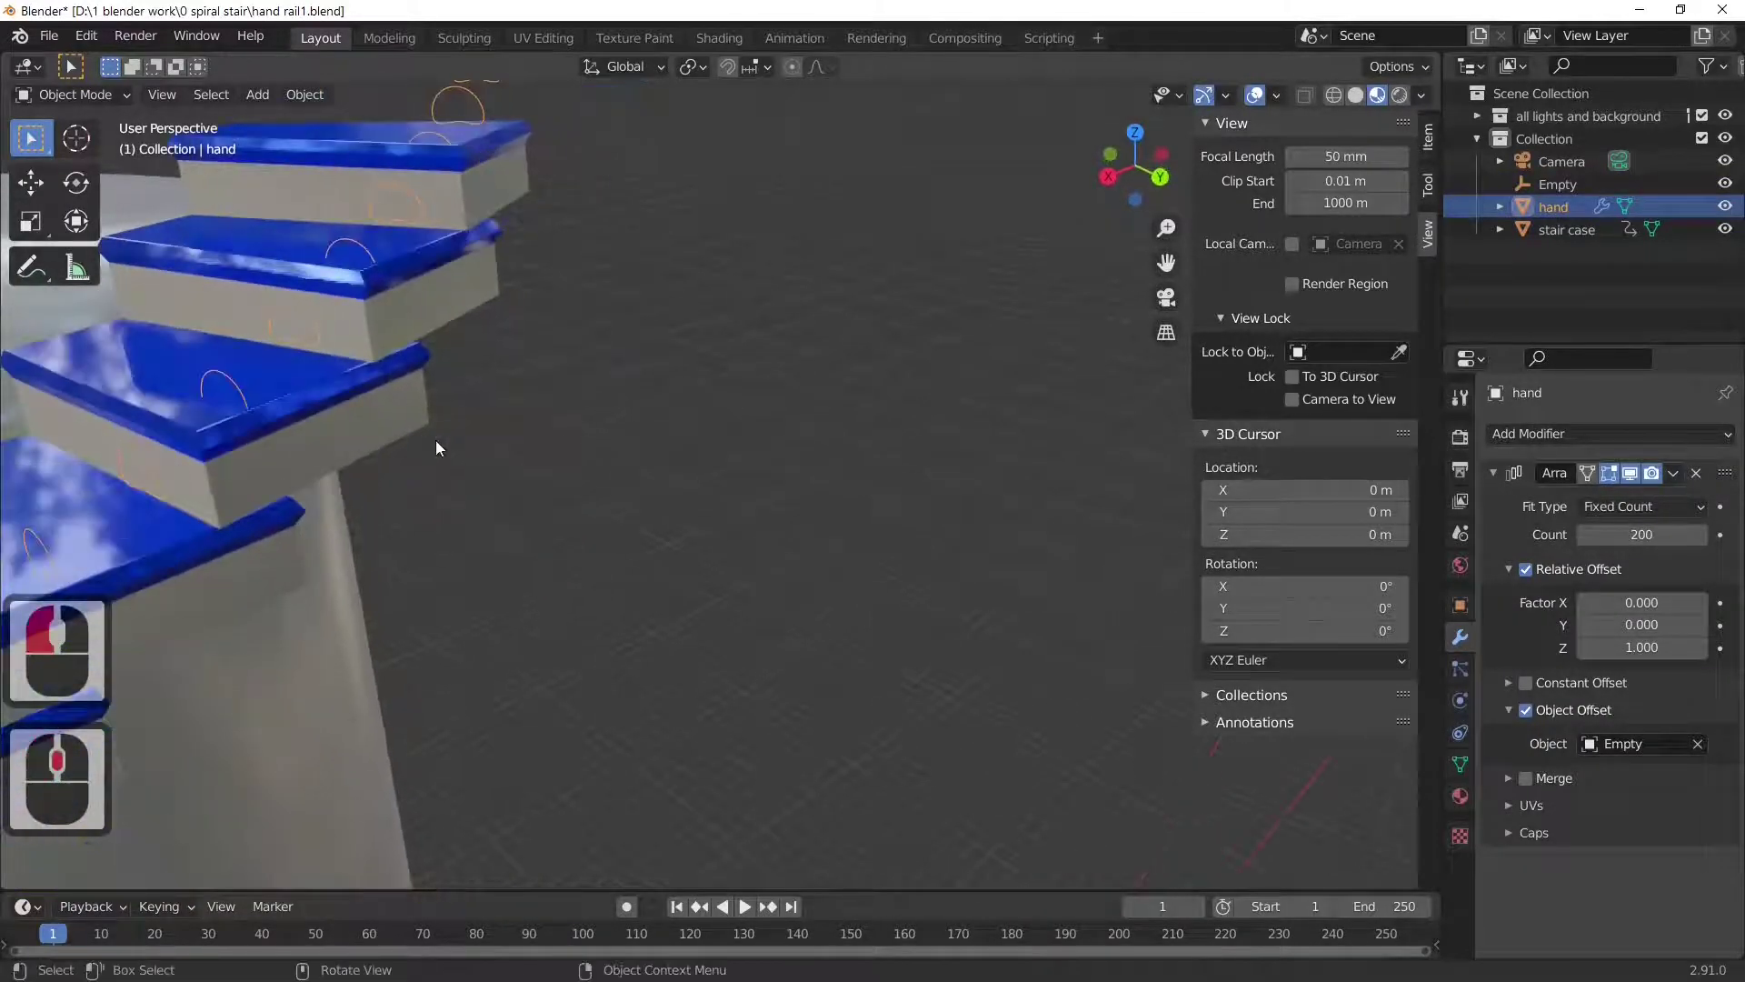
{"action": "key", "text": "KP_1"}
{"action": "middle_click_drag", "start_coordinate": [510, 387], "coordinate": [336, 572], "text": "shift"}
{"action": "scroll", "coordinate": [929, 379], "scroll_direction": "up", "scroll_amount": 2}
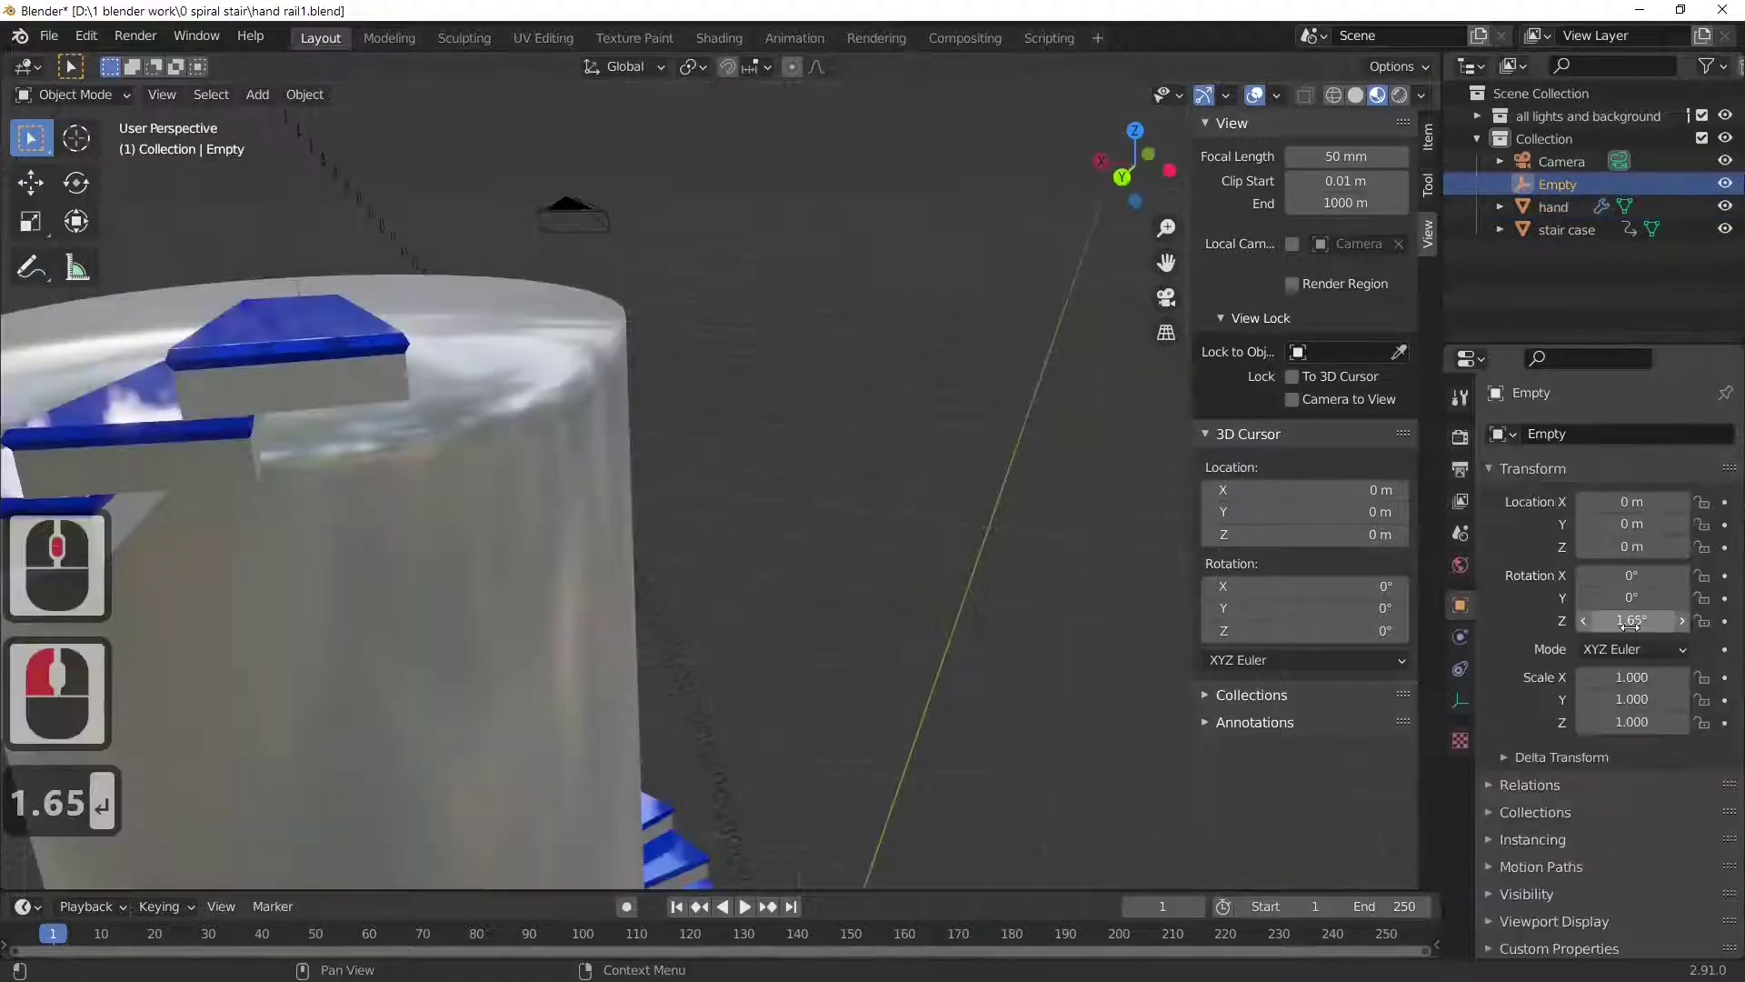
{"action": "left_click", "coordinate": [1631, 624]}
{"action": "type", "text": "4.65"}
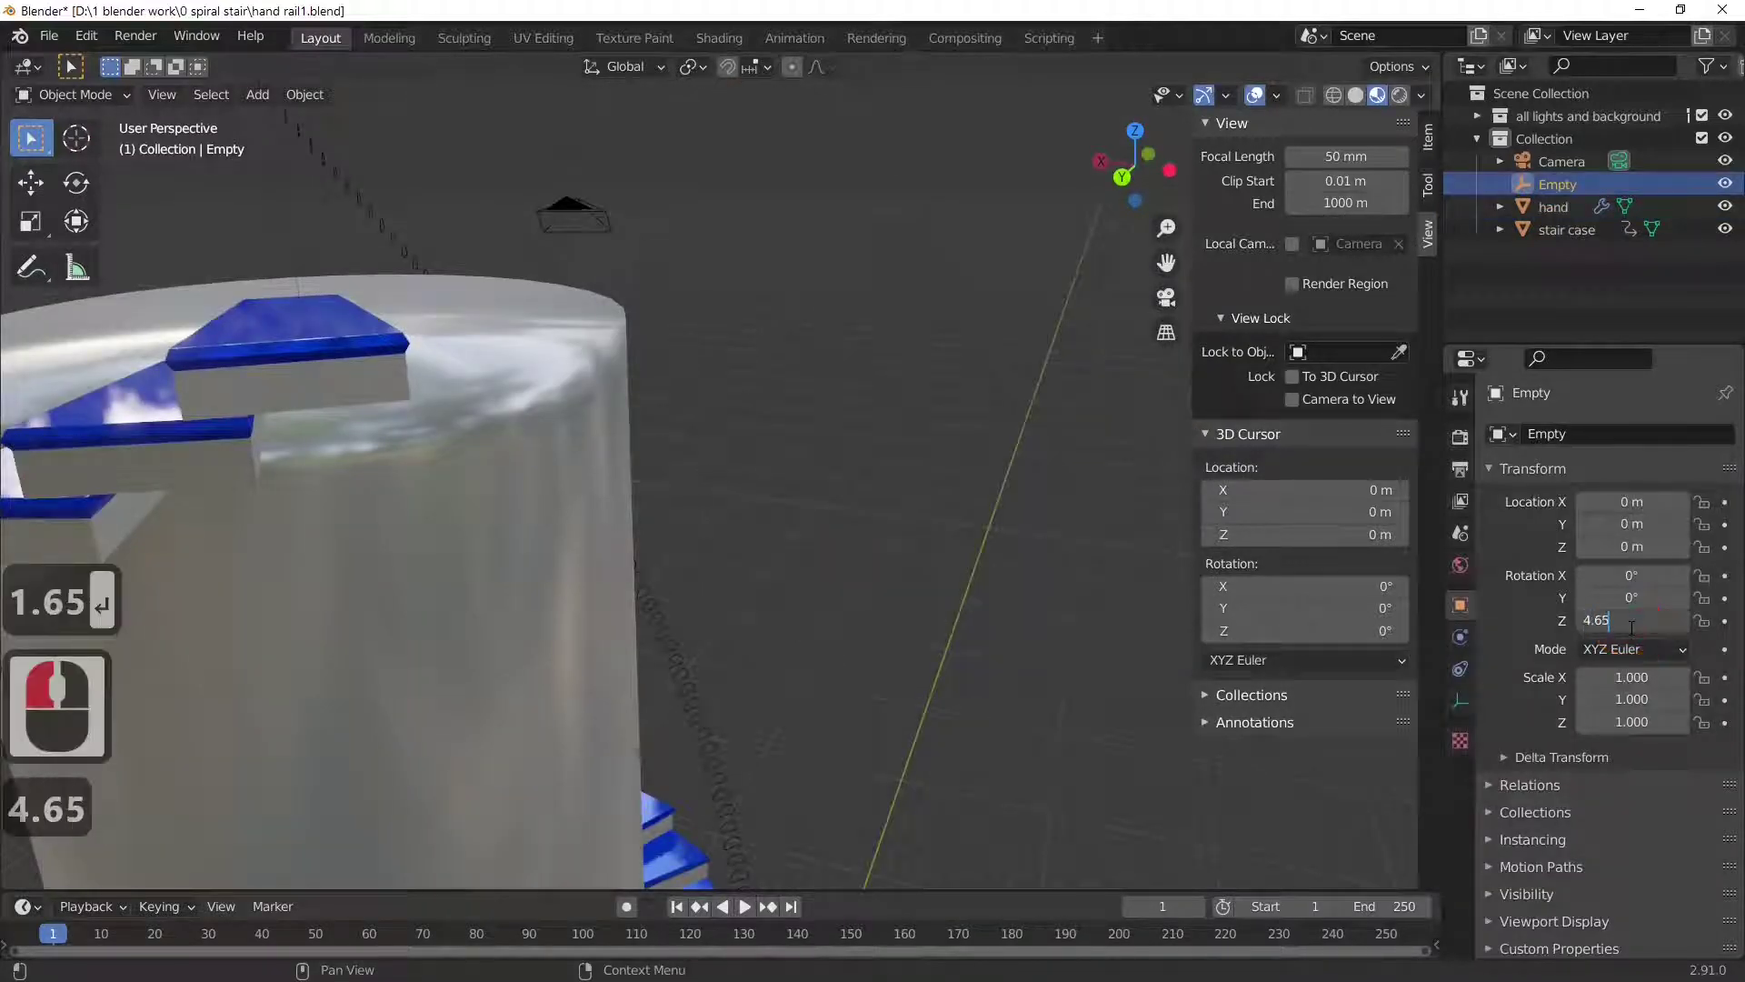
{"action": "key", "text": "Return"}
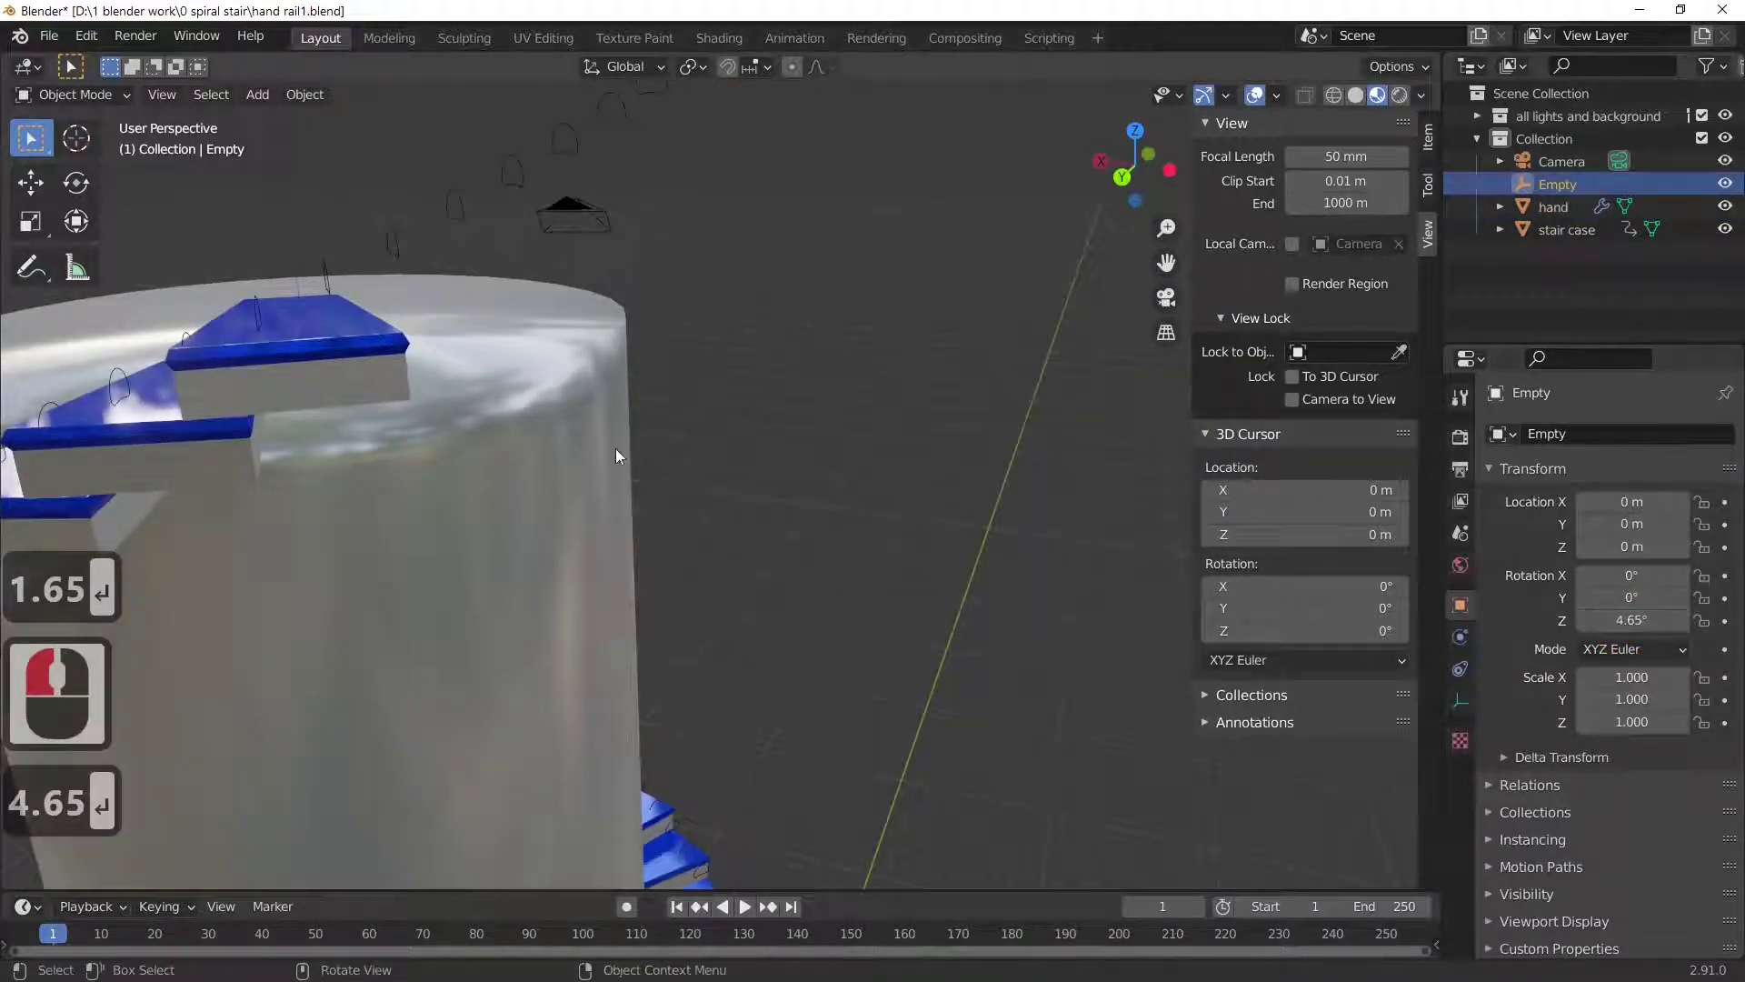
{"action": "mouse_move", "coordinate": [614, 449]}
{"action": "middle_mouse_down"}
{"action": "mouse_move", "coordinate": [690, 451]}
{"action": "mouse_move", "coordinate": [622, 461]}
{"action": "middle_mouse_up"}
- Select the hand object and lower its Array modifier Count from 200 to 185
{"action": "left_click", "coordinate": [428, 369]}
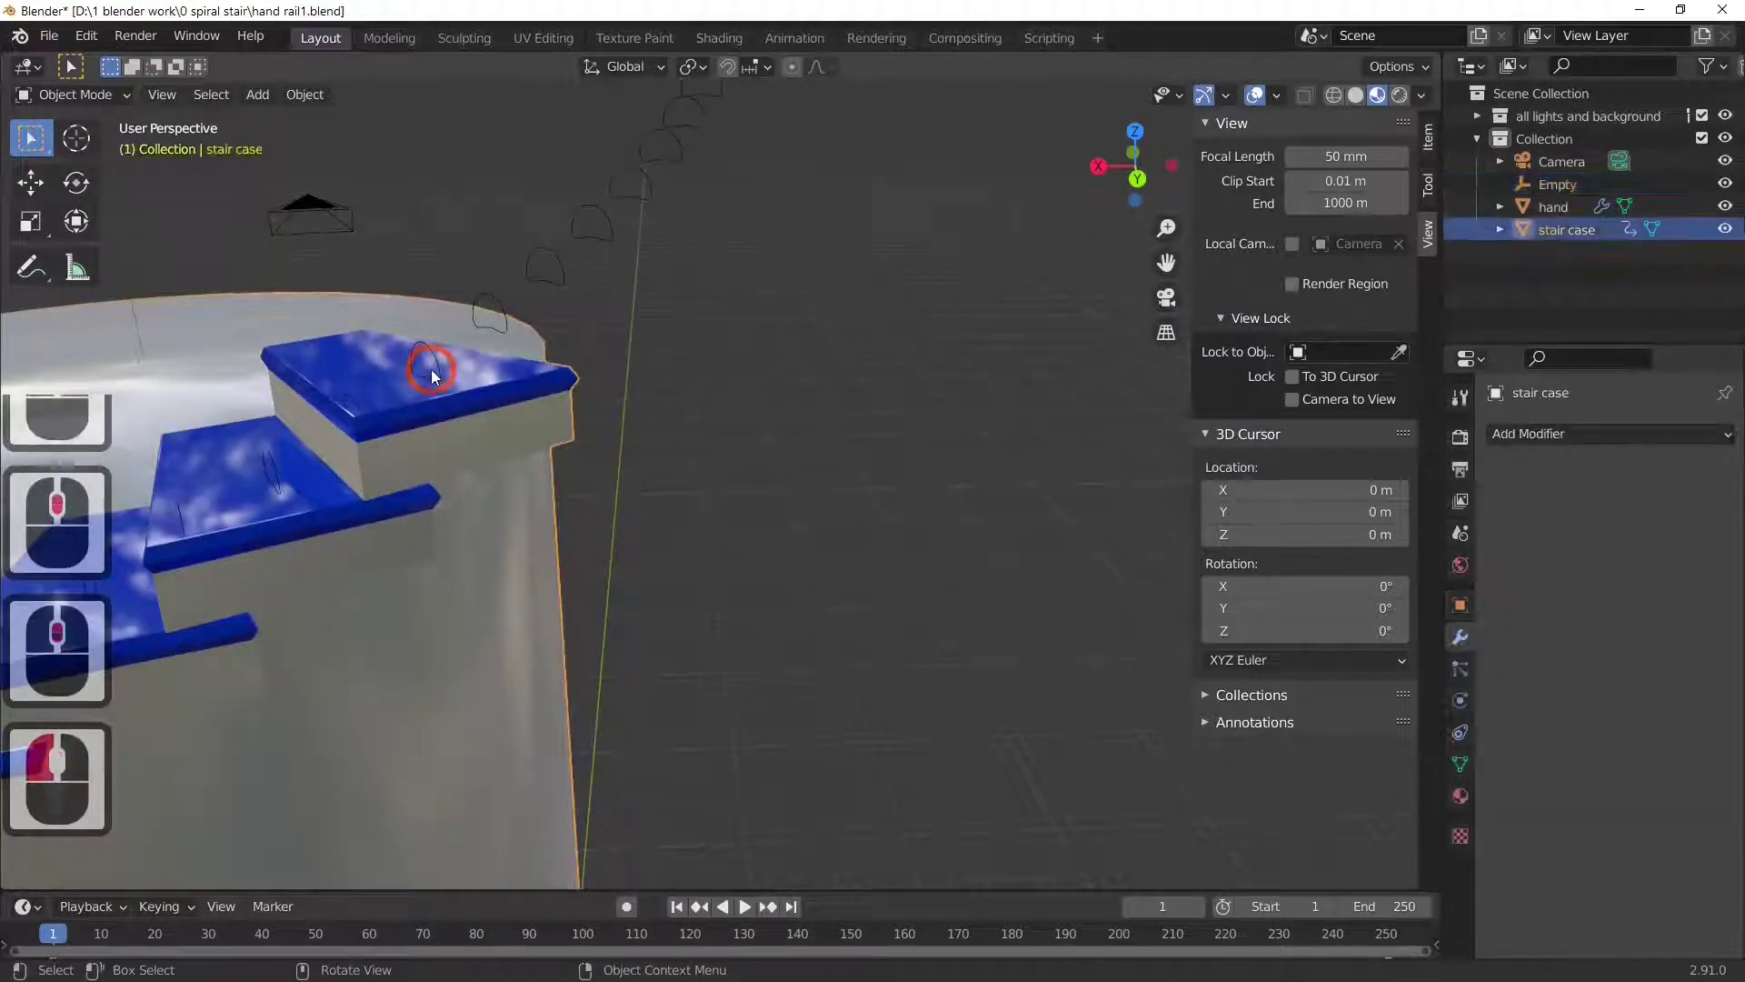
{"action": "scroll", "coordinate": [431, 369], "scroll_direction": "down", "scroll_amount": 4}
{"action": "left_click", "coordinate": [1585, 534]}
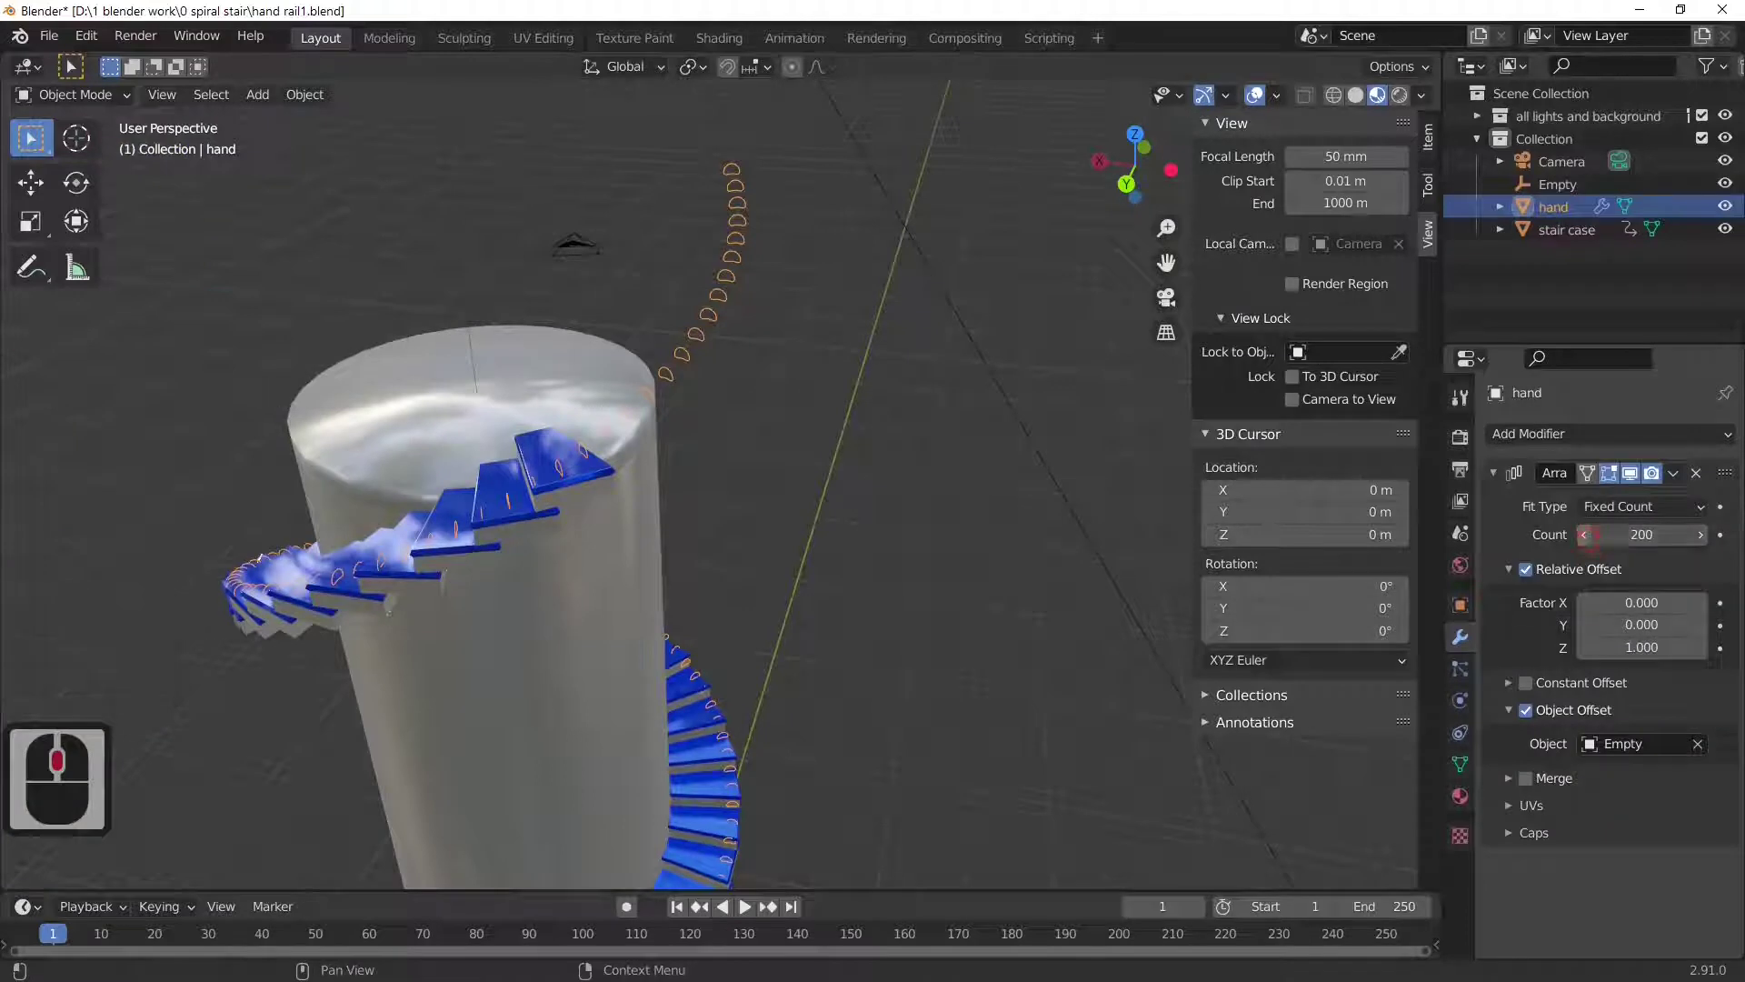
{"action": "left_click", "coordinate": [1585, 534]}
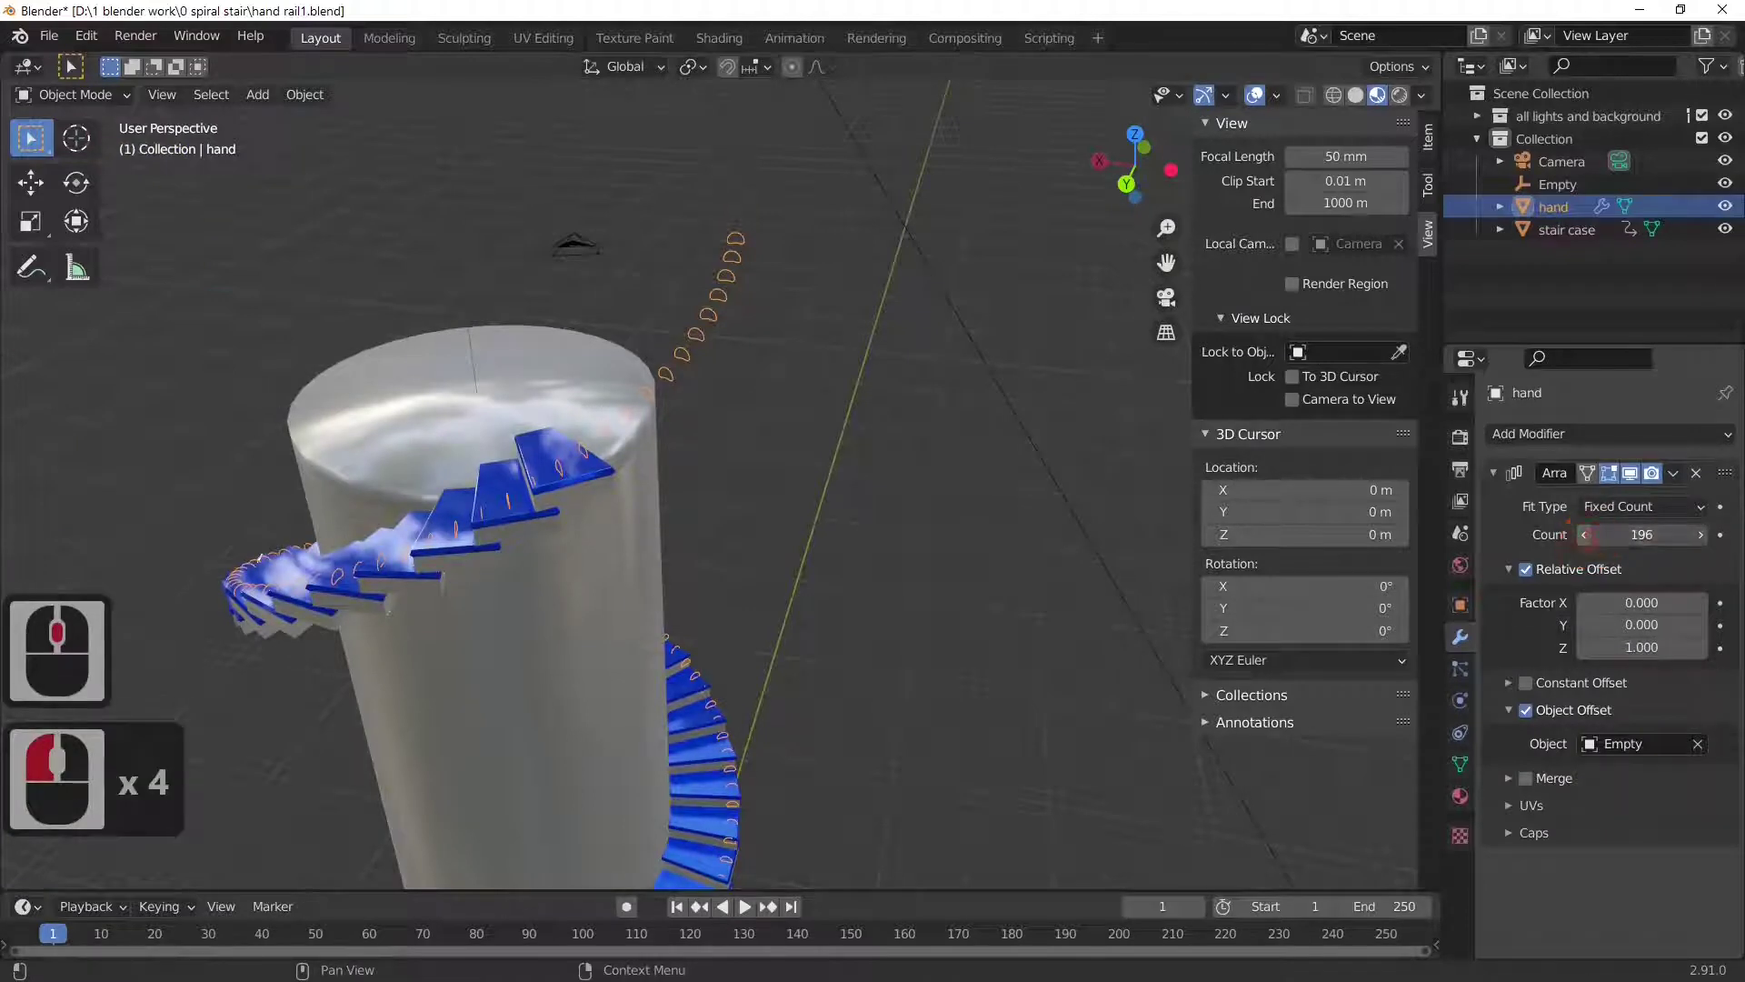
{"action": "left_click", "coordinate": [1585, 535]}
{"action": "left_click", "coordinate": [1585, 535]}
{"action": "left_click", "coordinate": [1585, 534]}
{"action": "left_click", "coordinate": [1585, 534]}
{"action": "left_click", "coordinate": [1585, 534]}
{"action": "left_click", "coordinate": [1586, 535]}
{"action": "left_click", "coordinate": [1585, 534]}
- Orbit around the column to check that the rings end with the staircase
{"action": "middle_click_drag", "start_coordinate": [941, 524], "coordinate": [1094, 743]}
{"action": "middle_click_drag", "start_coordinate": [769, 796], "coordinate": [987, 399]}
{"action": "middle_click_drag", "start_coordinate": [667, 564], "coordinate": [884, 553]}
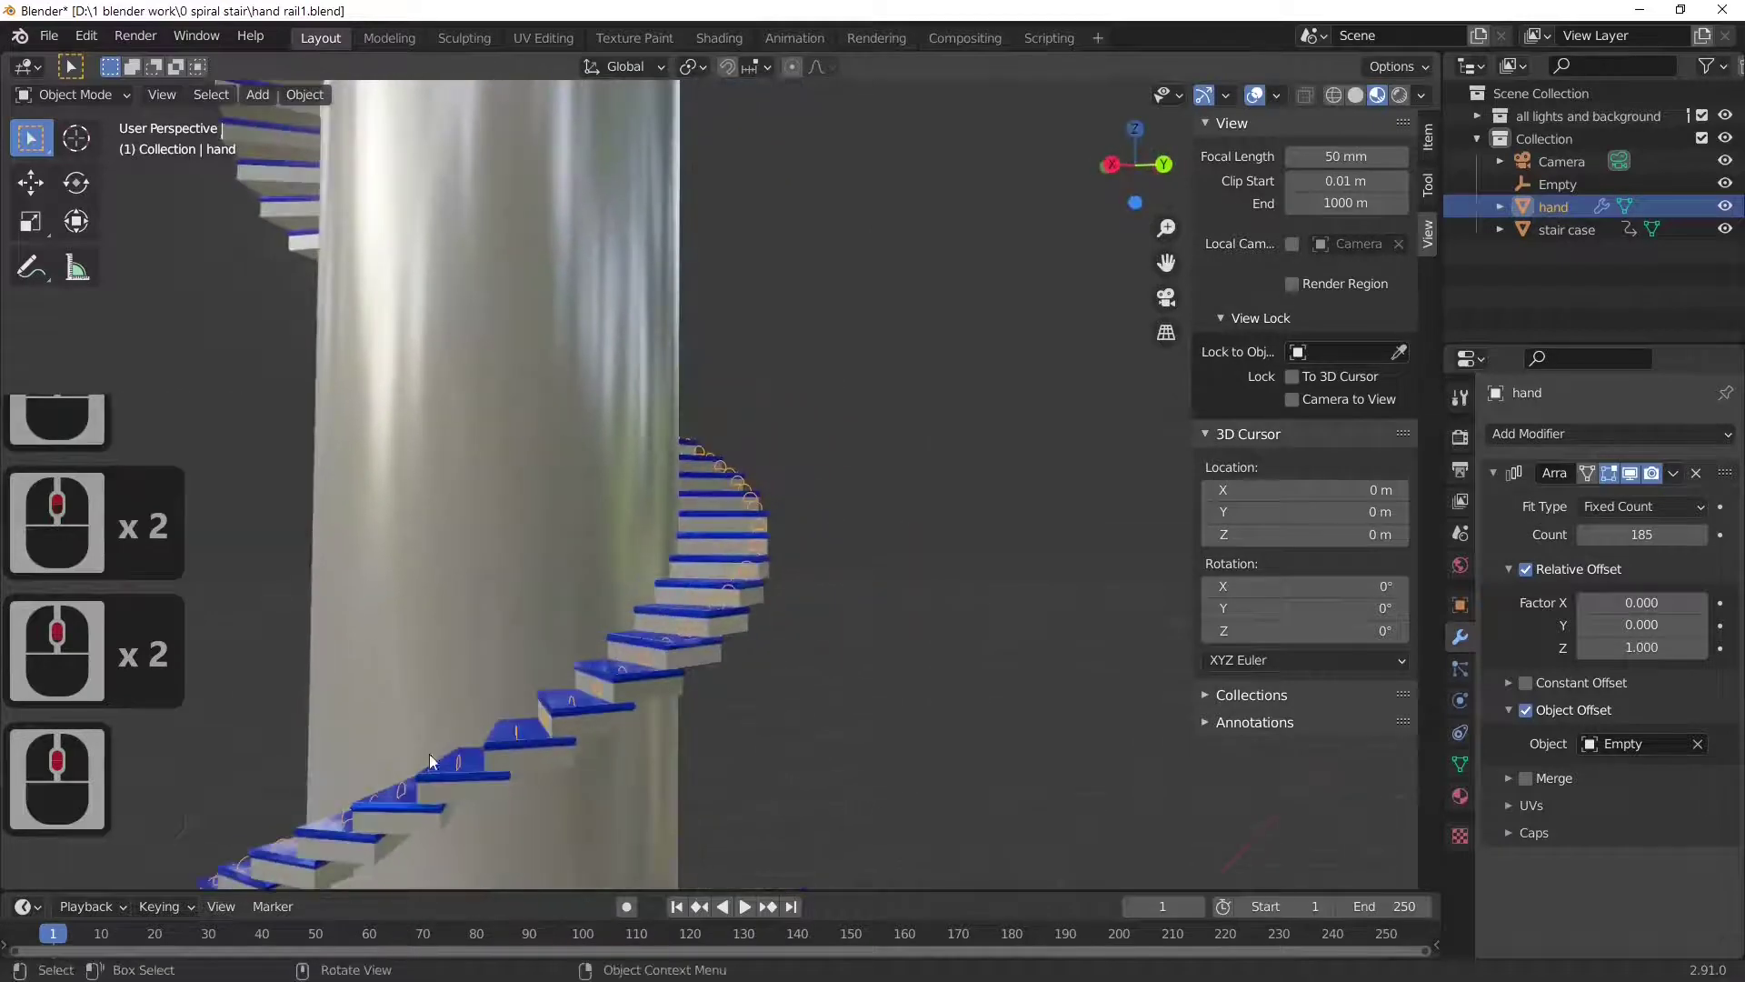
{"action": "middle_click_drag", "start_coordinate": [434, 752], "coordinate": [818, 370]}
{"action": "middle_click_drag", "start_coordinate": [670, 506], "coordinate": [867, 526]}
{"action": "middle_click", "coordinate": [867, 526]}
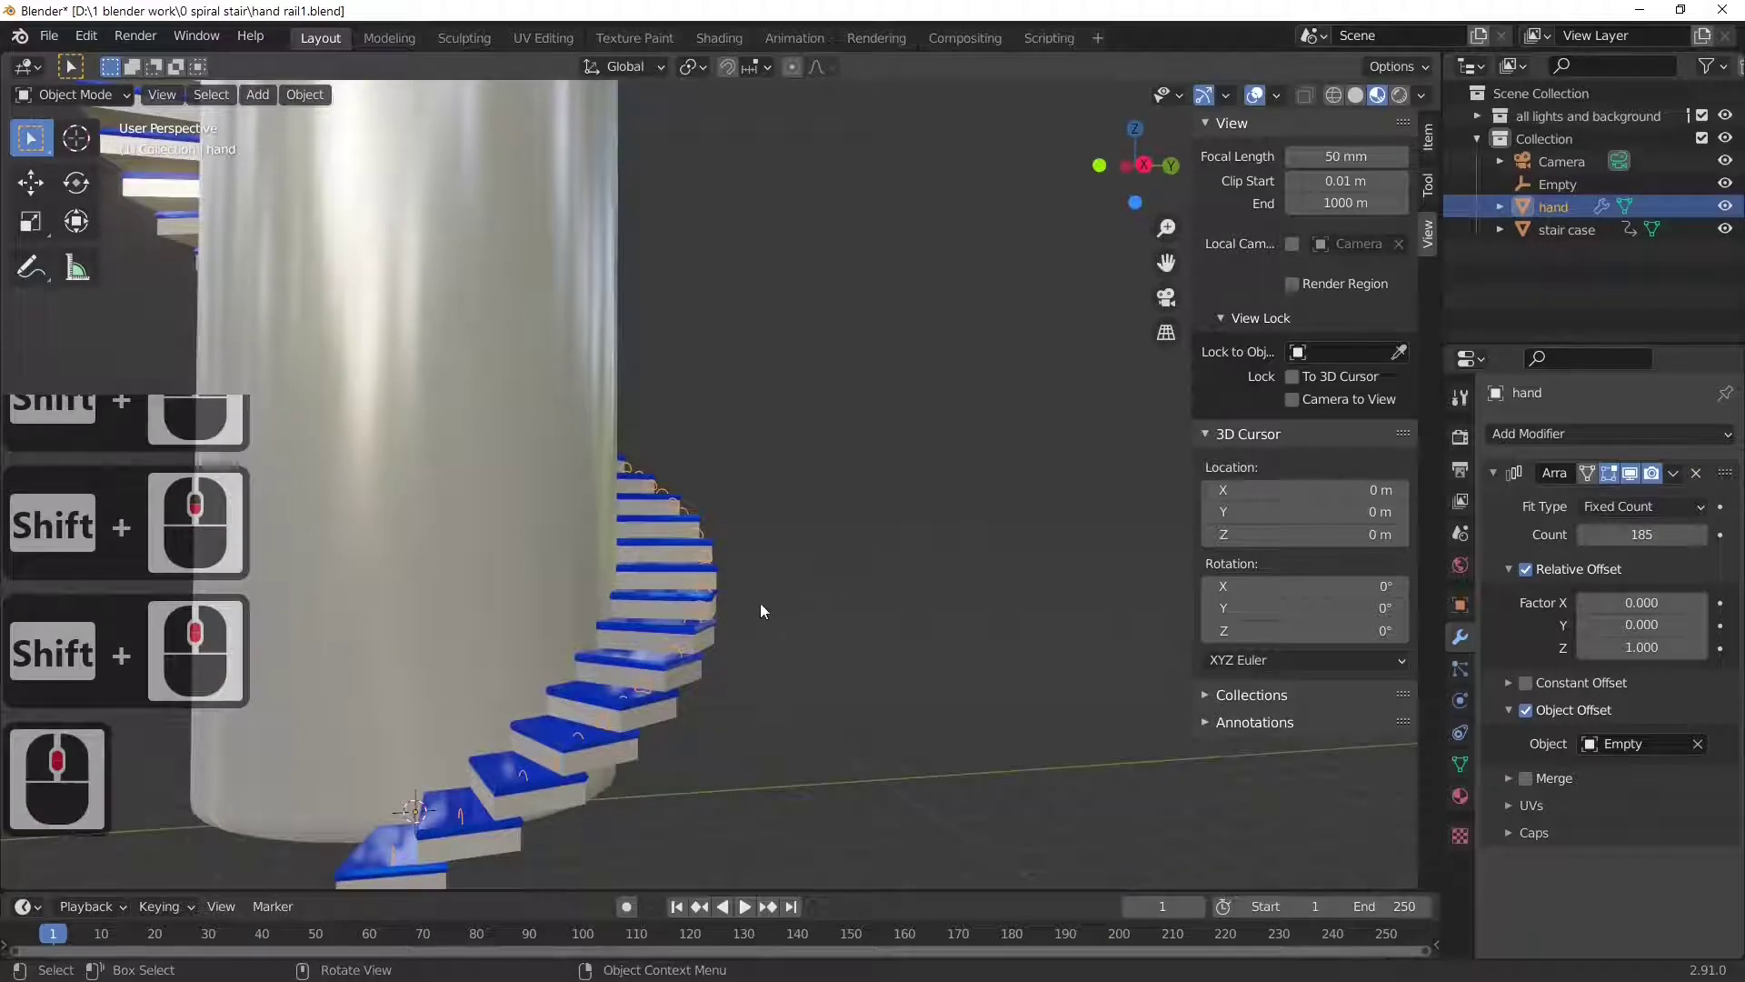
{"action": "mouse_move", "coordinate": [738, 611]}
{"action": "middle_mouse_down"}
{"action": "mouse_move", "coordinate": [637, 653]}
{"action": "mouse_move", "coordinate": [728, 642]}
{"action": "middle_mouse_up"}
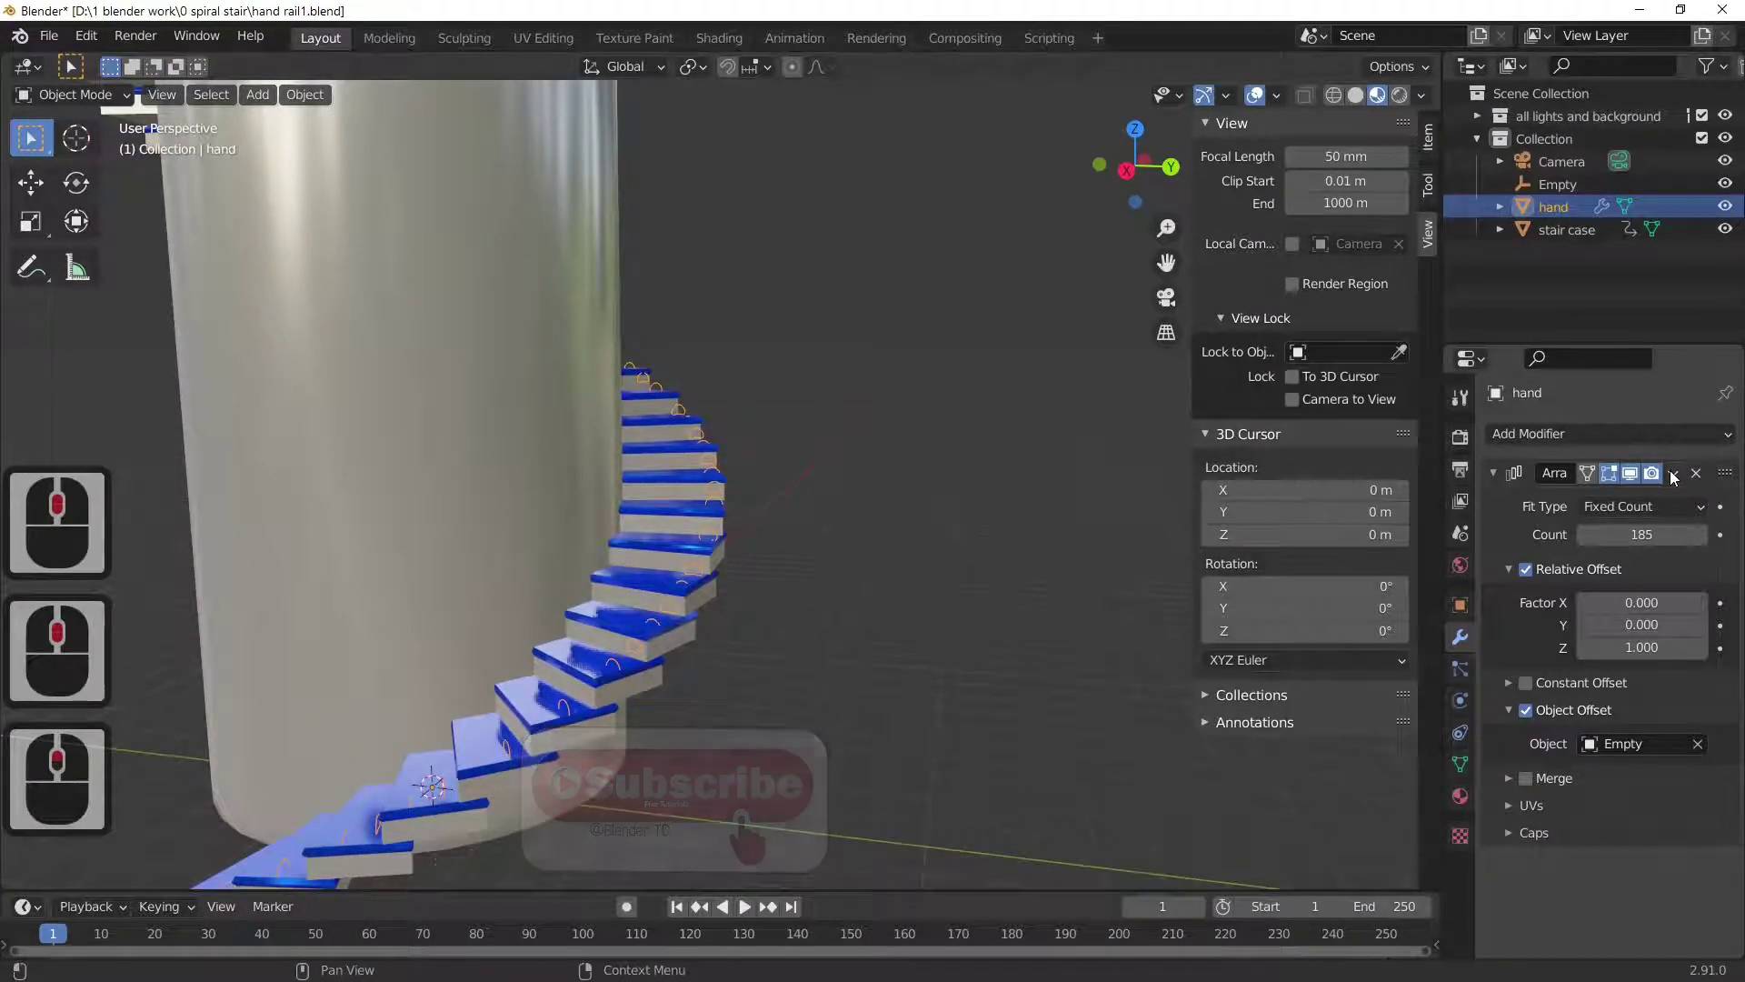
- Apply the Array modifier so the hand rings become real geometry
{"action": "left_click", "coordinate": [1673, 473]}
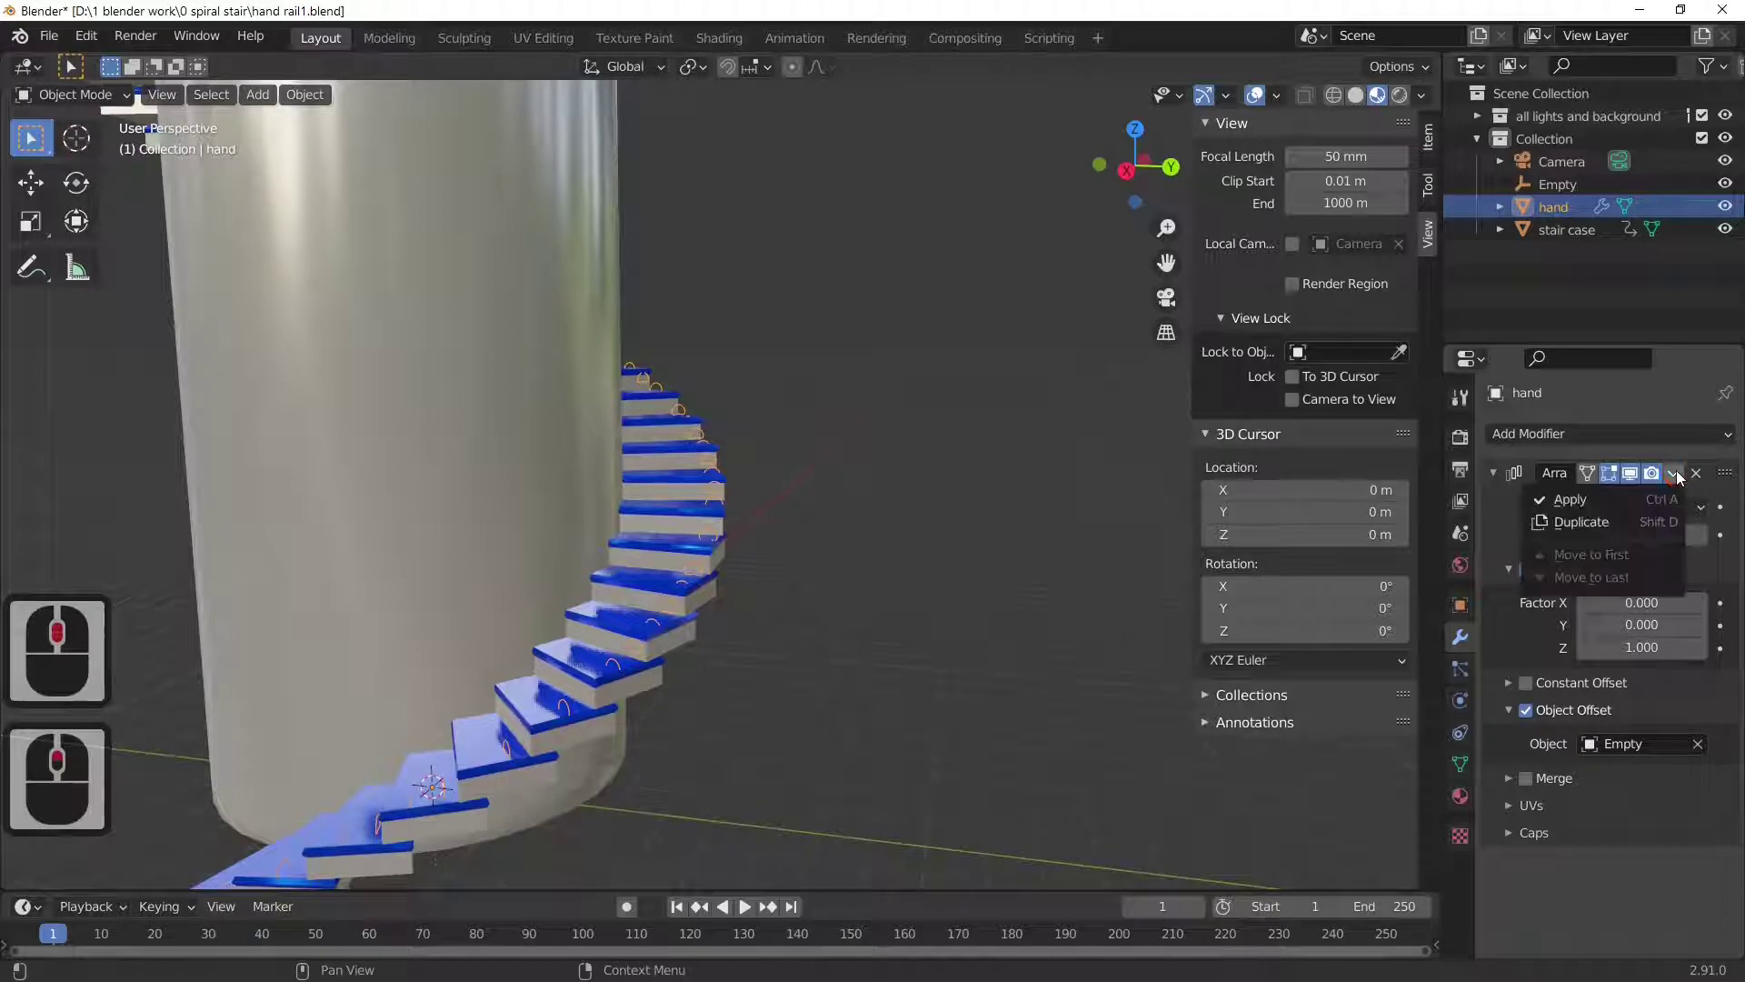
{"action": "left_click", "coordinate": [1601, 501]}
{"action": "scroll", "coordinate": [792, 701], "scroll_direction": "down", "scroll_amount": 6}
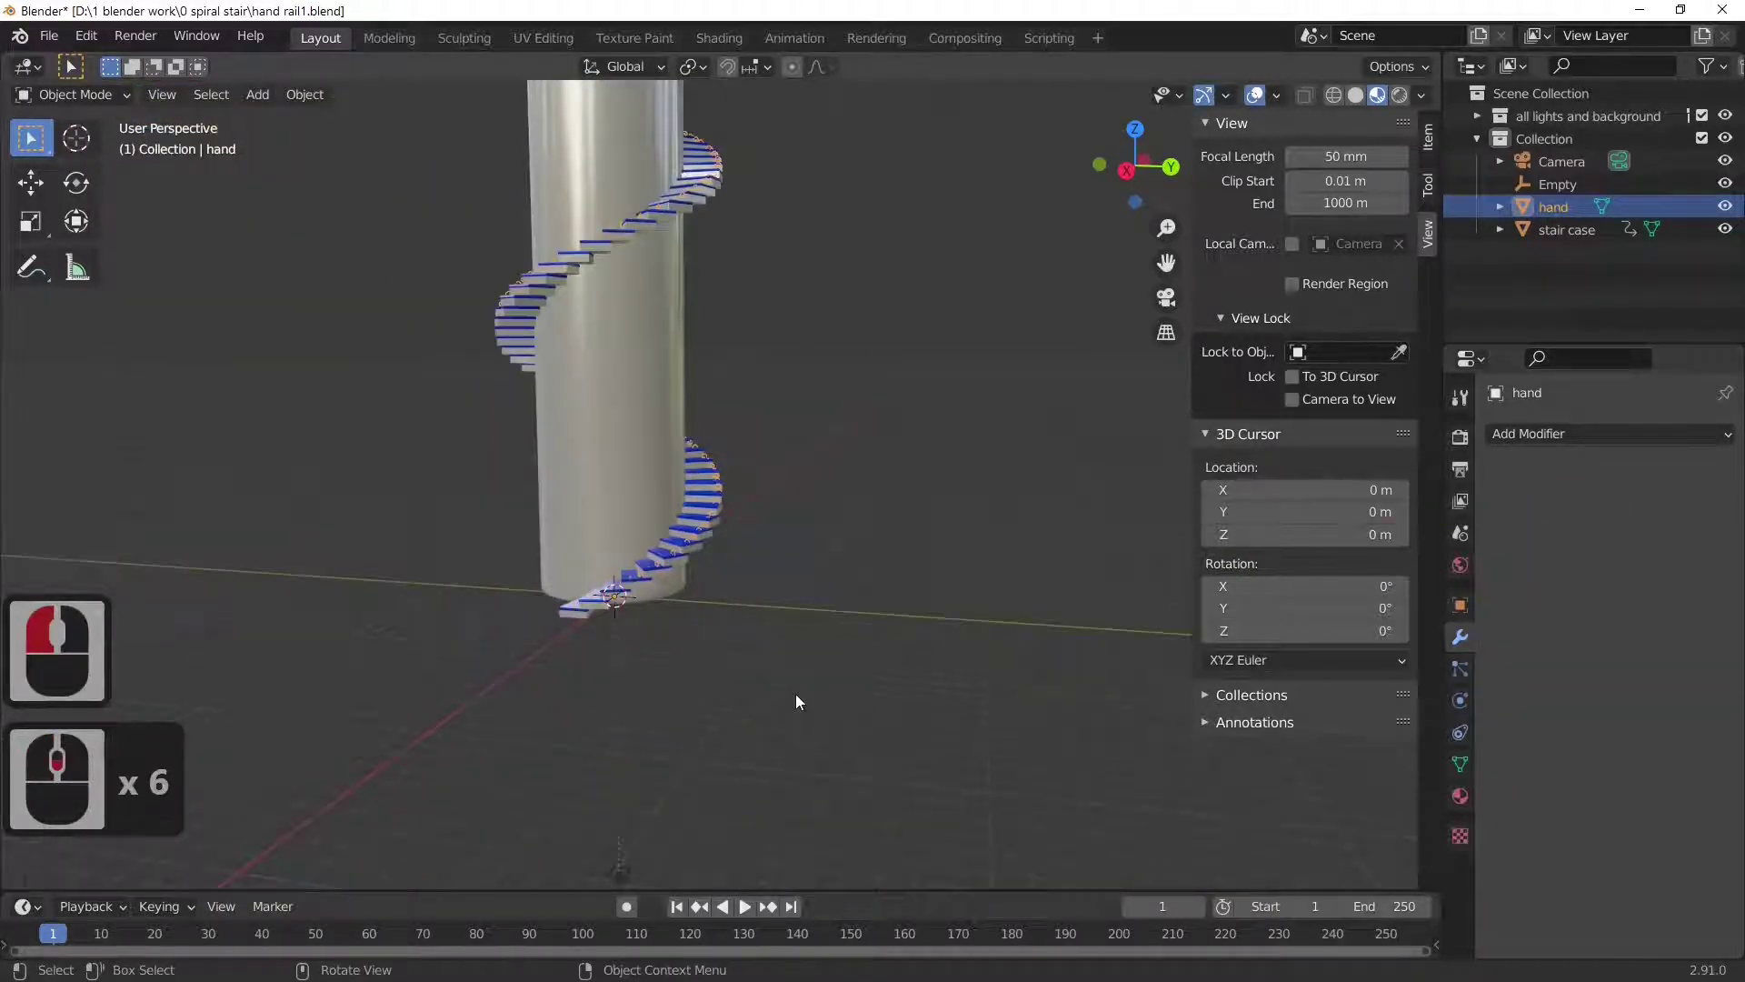
{"action": "middle_click_drag", "start_coordinate": [912, 678], "coordinate": [895, 743]}
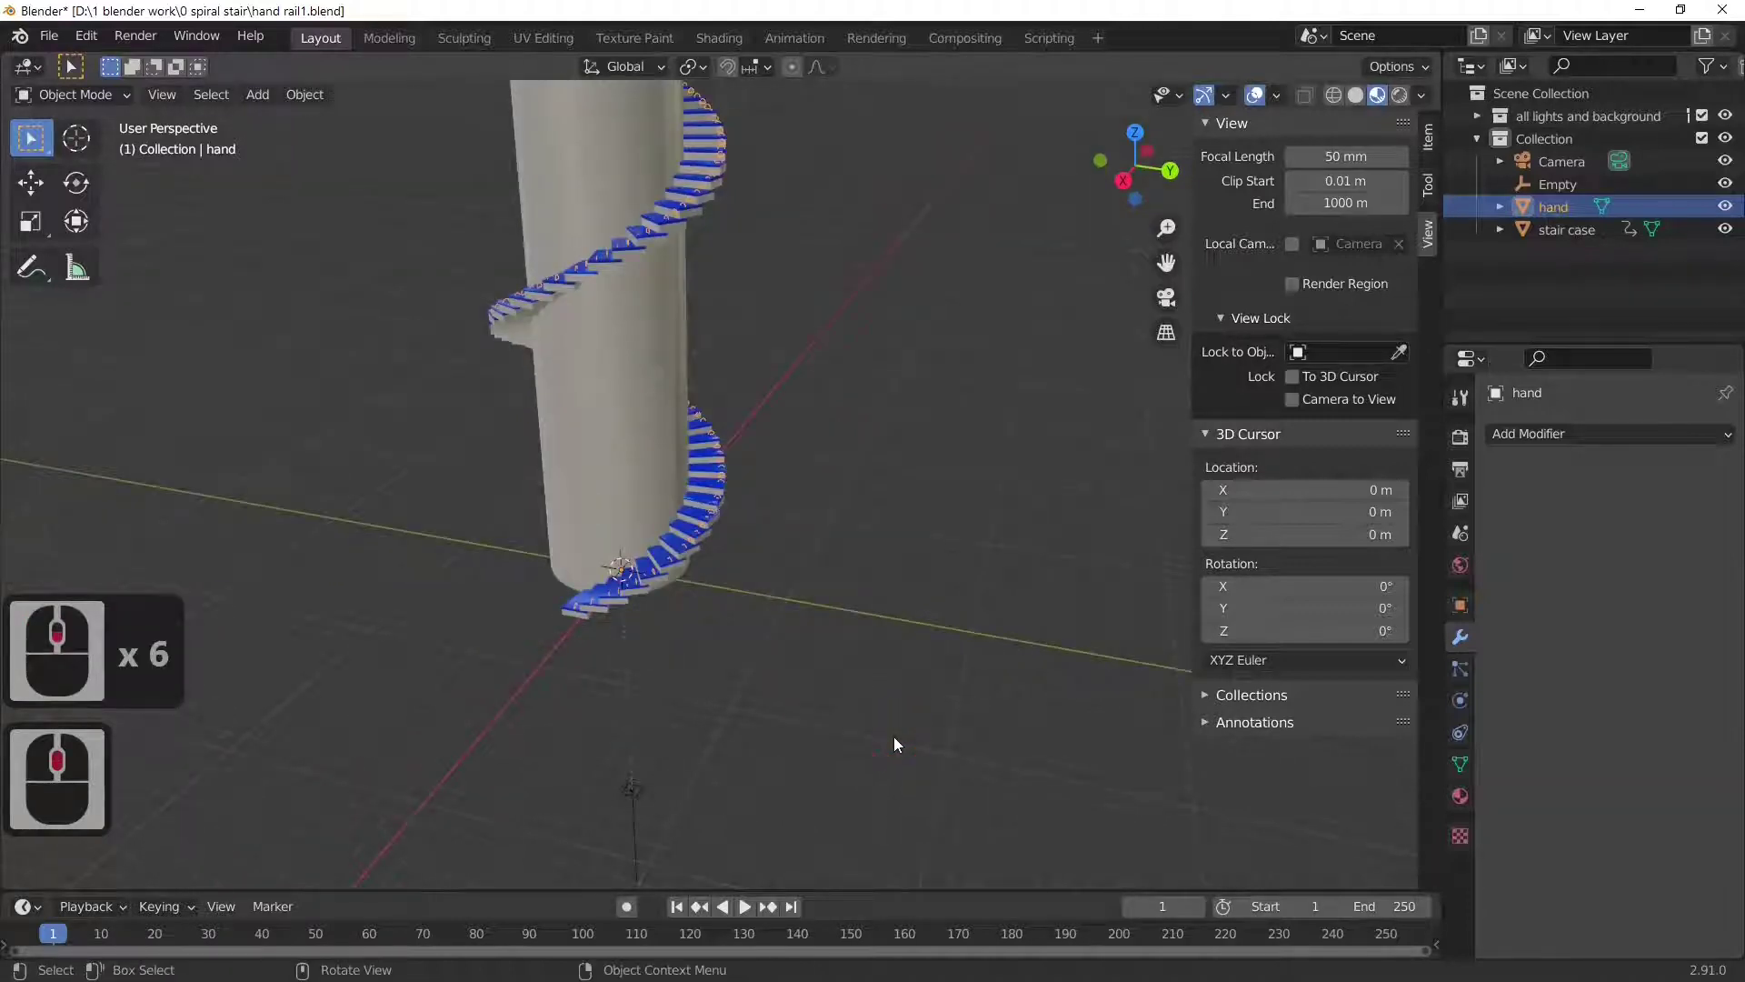
- Move the hand rings up along Z so they sit above the steps' edges
{"action": "key", "text": "g"}
{"action": "key", "text": "z"}
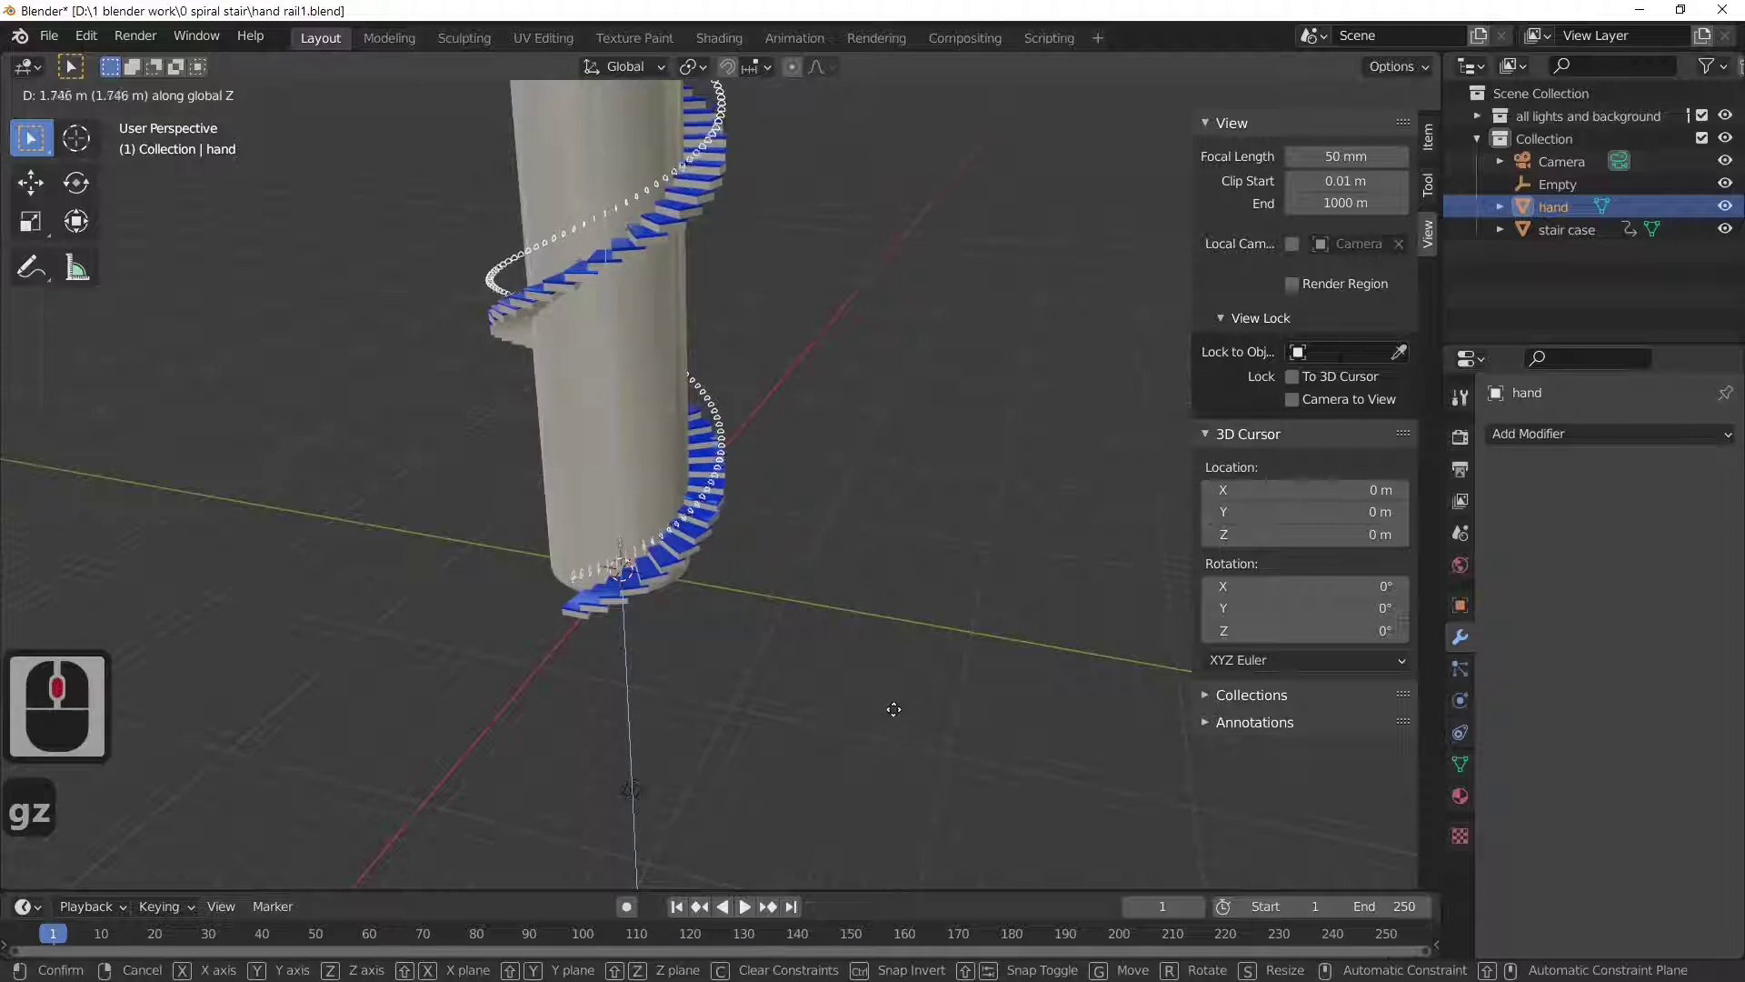
{"action": "left_click", "coordinate": [893, 711]}
{"action": "middle_click_drag", "start_coordinate": [909, 710], "coordinate": [1027, 670]}
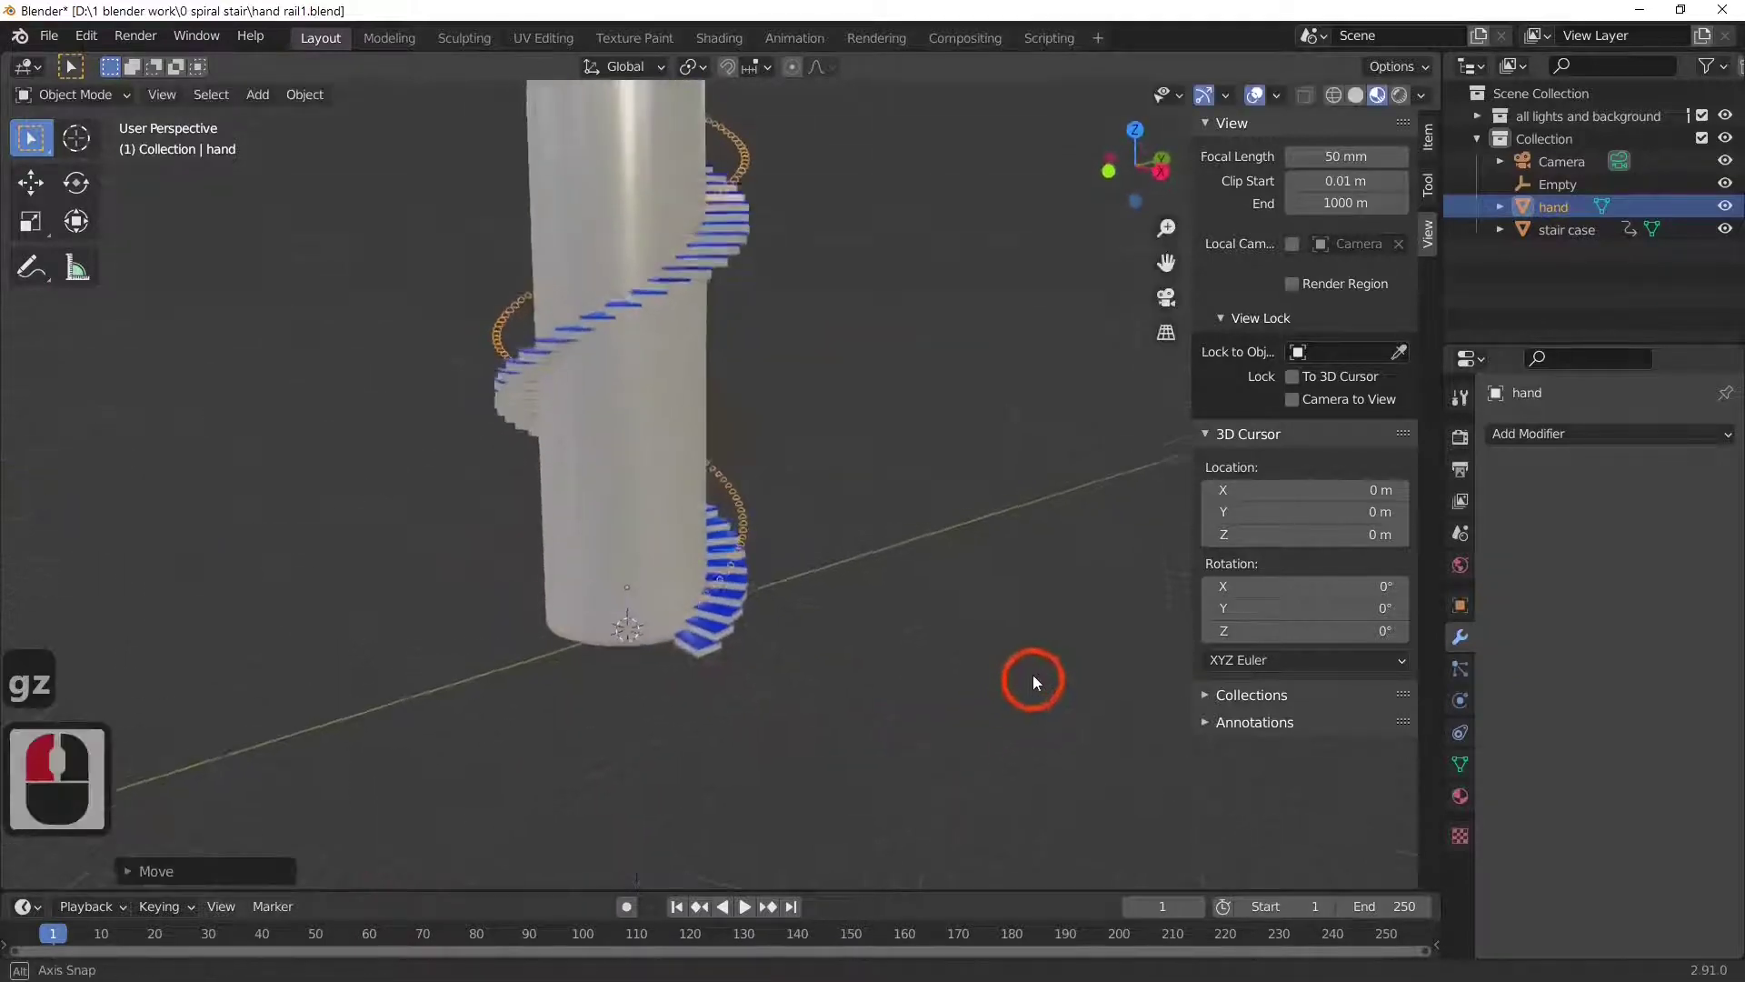
{"action": "scroll", "coordinate": [888, 712], "scroll_direction": "up", "scroll_amount": 4}
{"action": "middle_click_drag", "start_coordinate": [888, 713], "coordinate": [945, 733]}
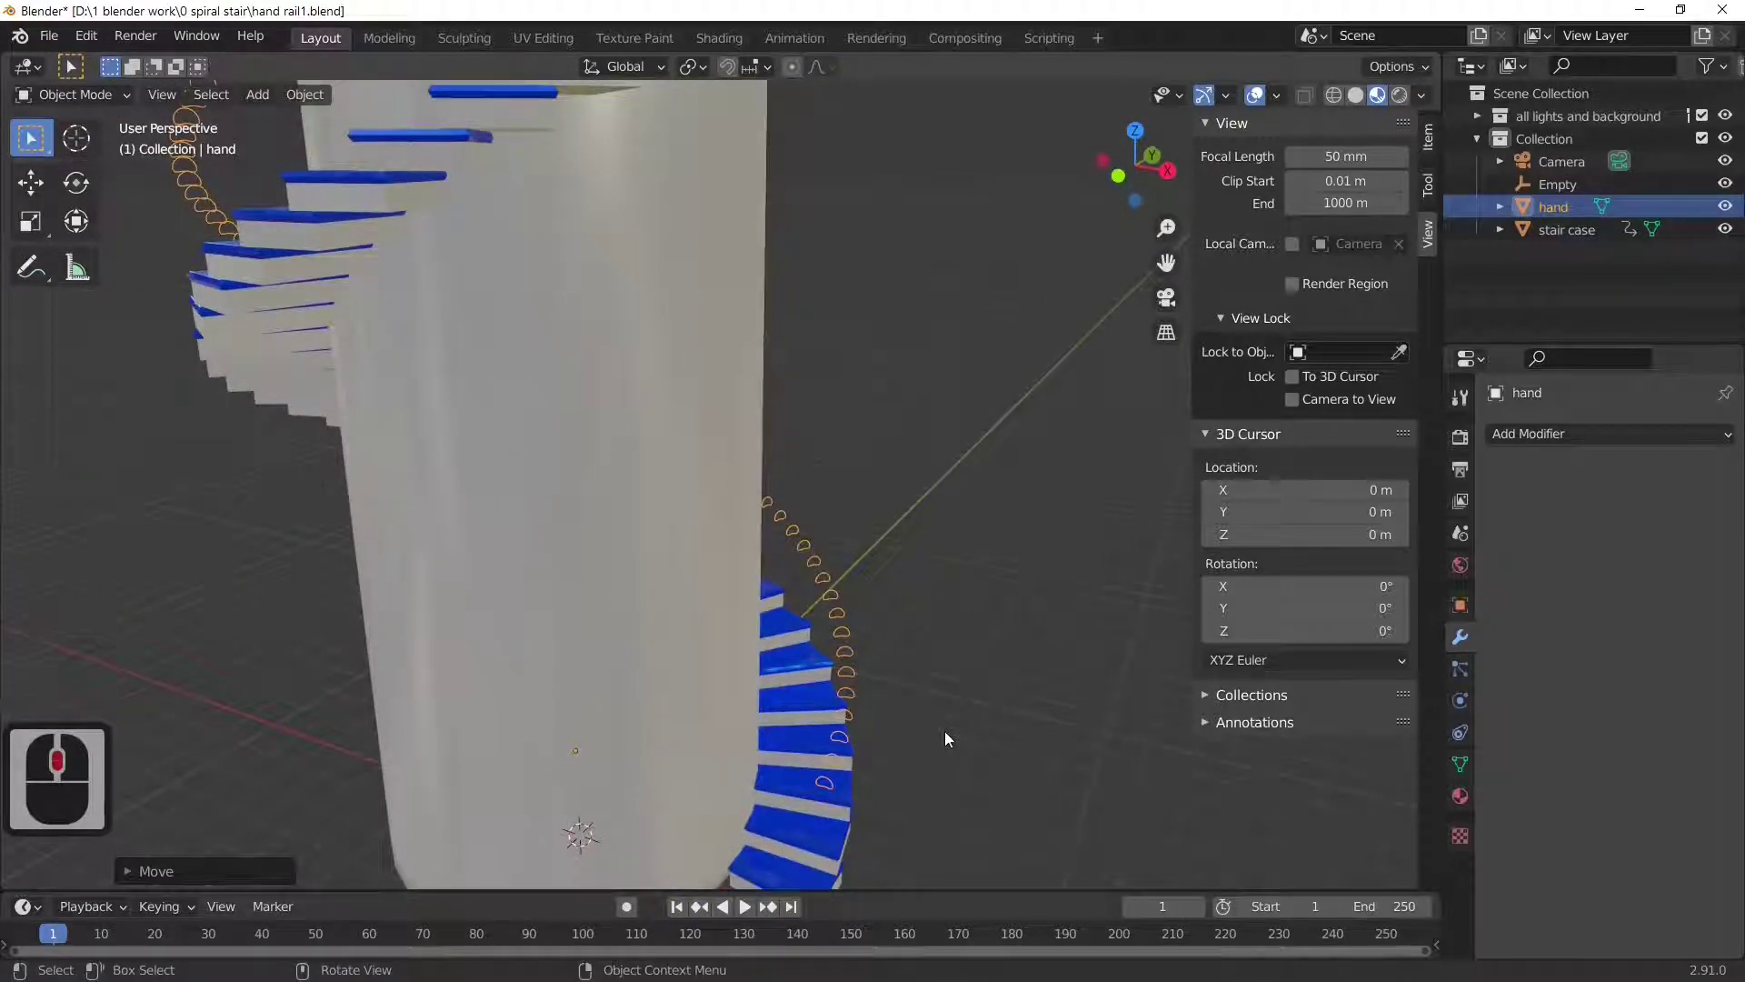
- In Edit Mode on the rings, disable Proportional Editing and select all
{"action": "key", "text": "Tab"}
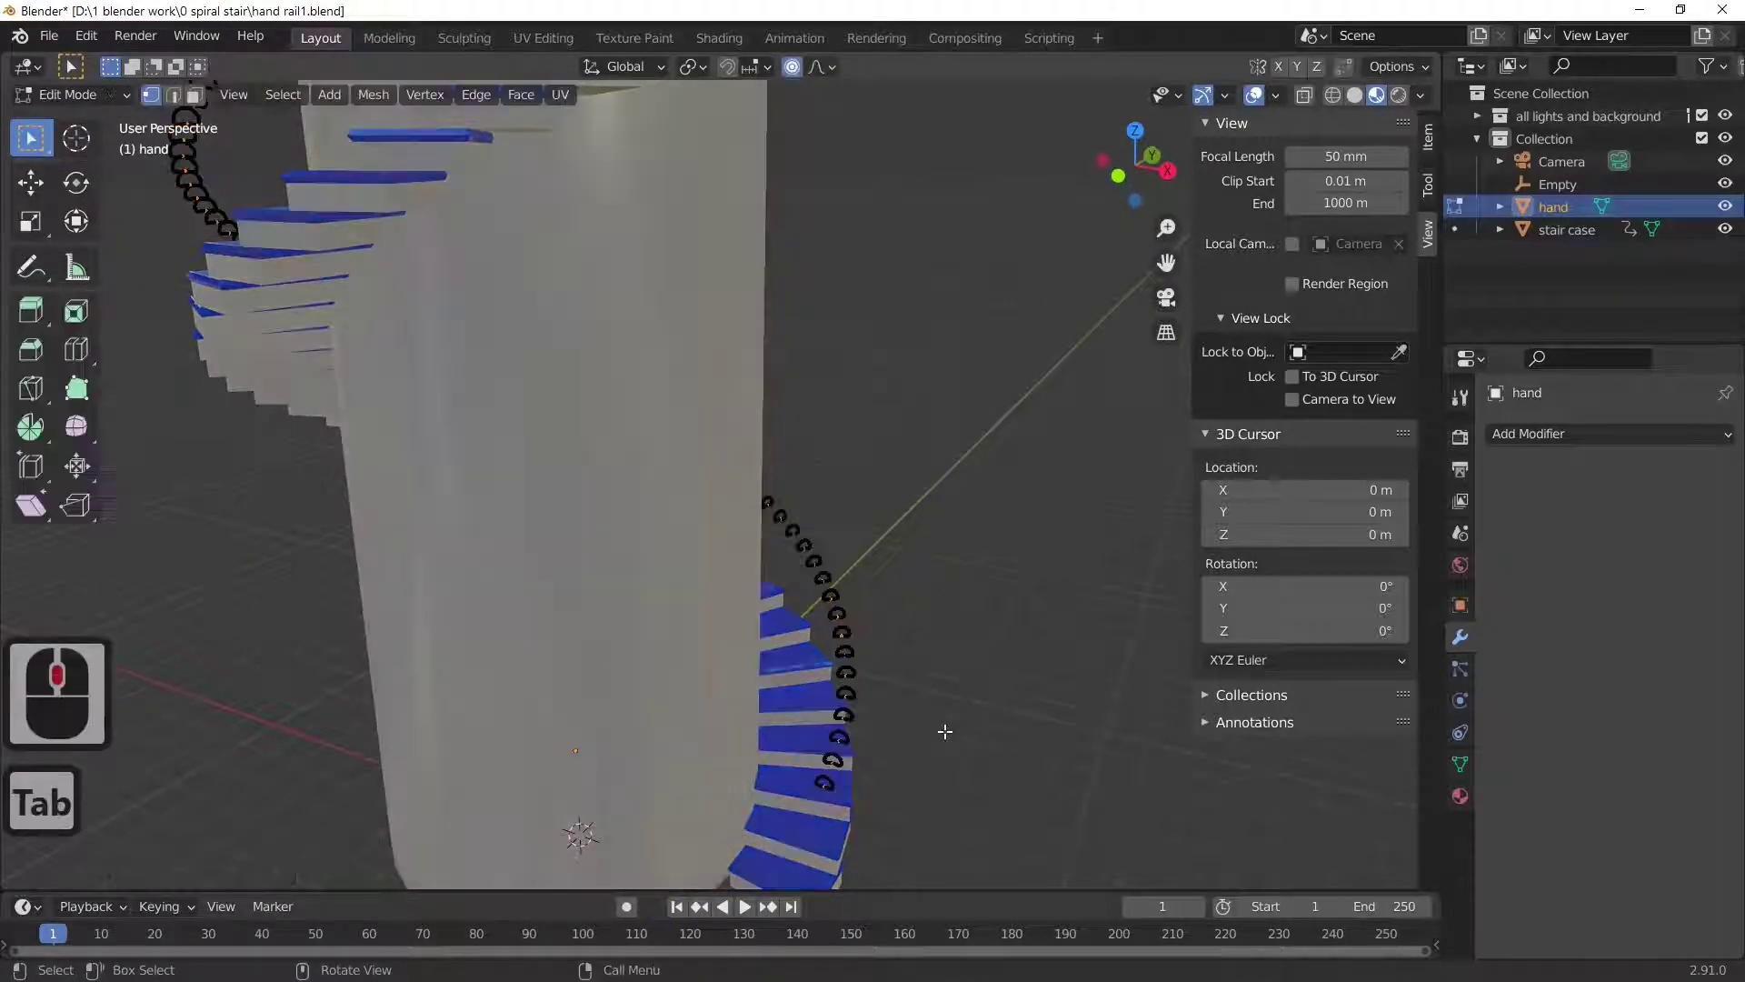
{"action": "left_click", "coordinate": [792, 69]}
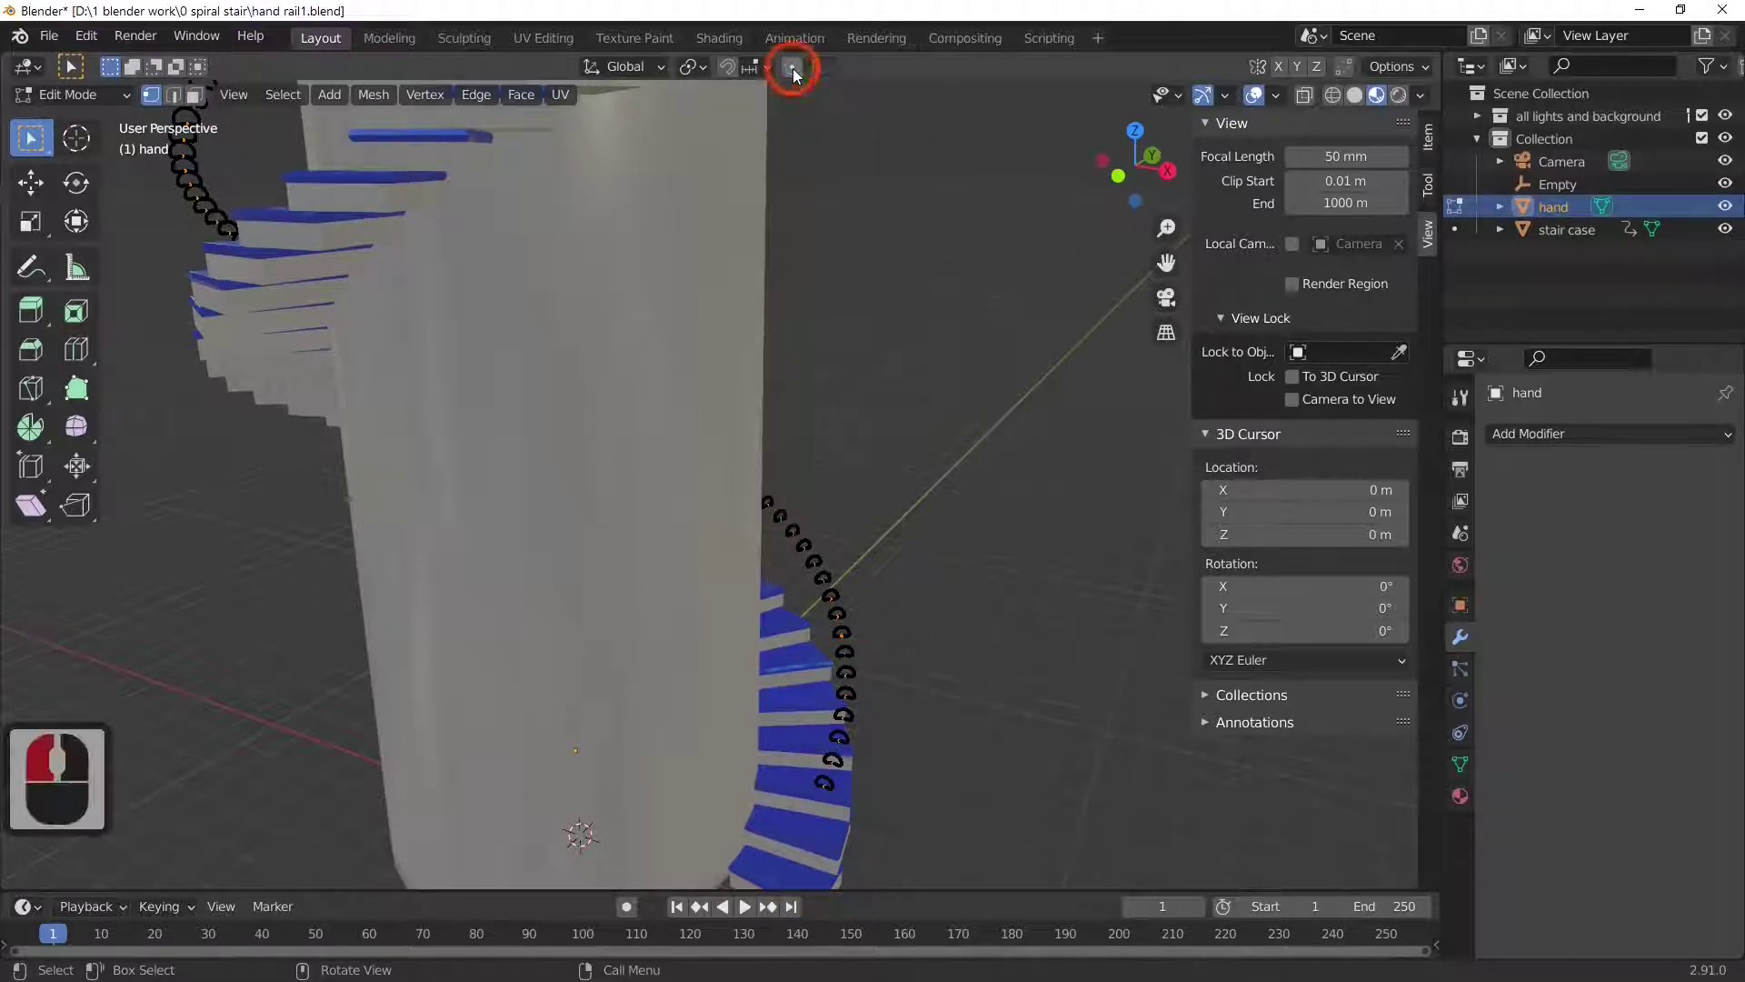
{"action": "key", "text": "a"}
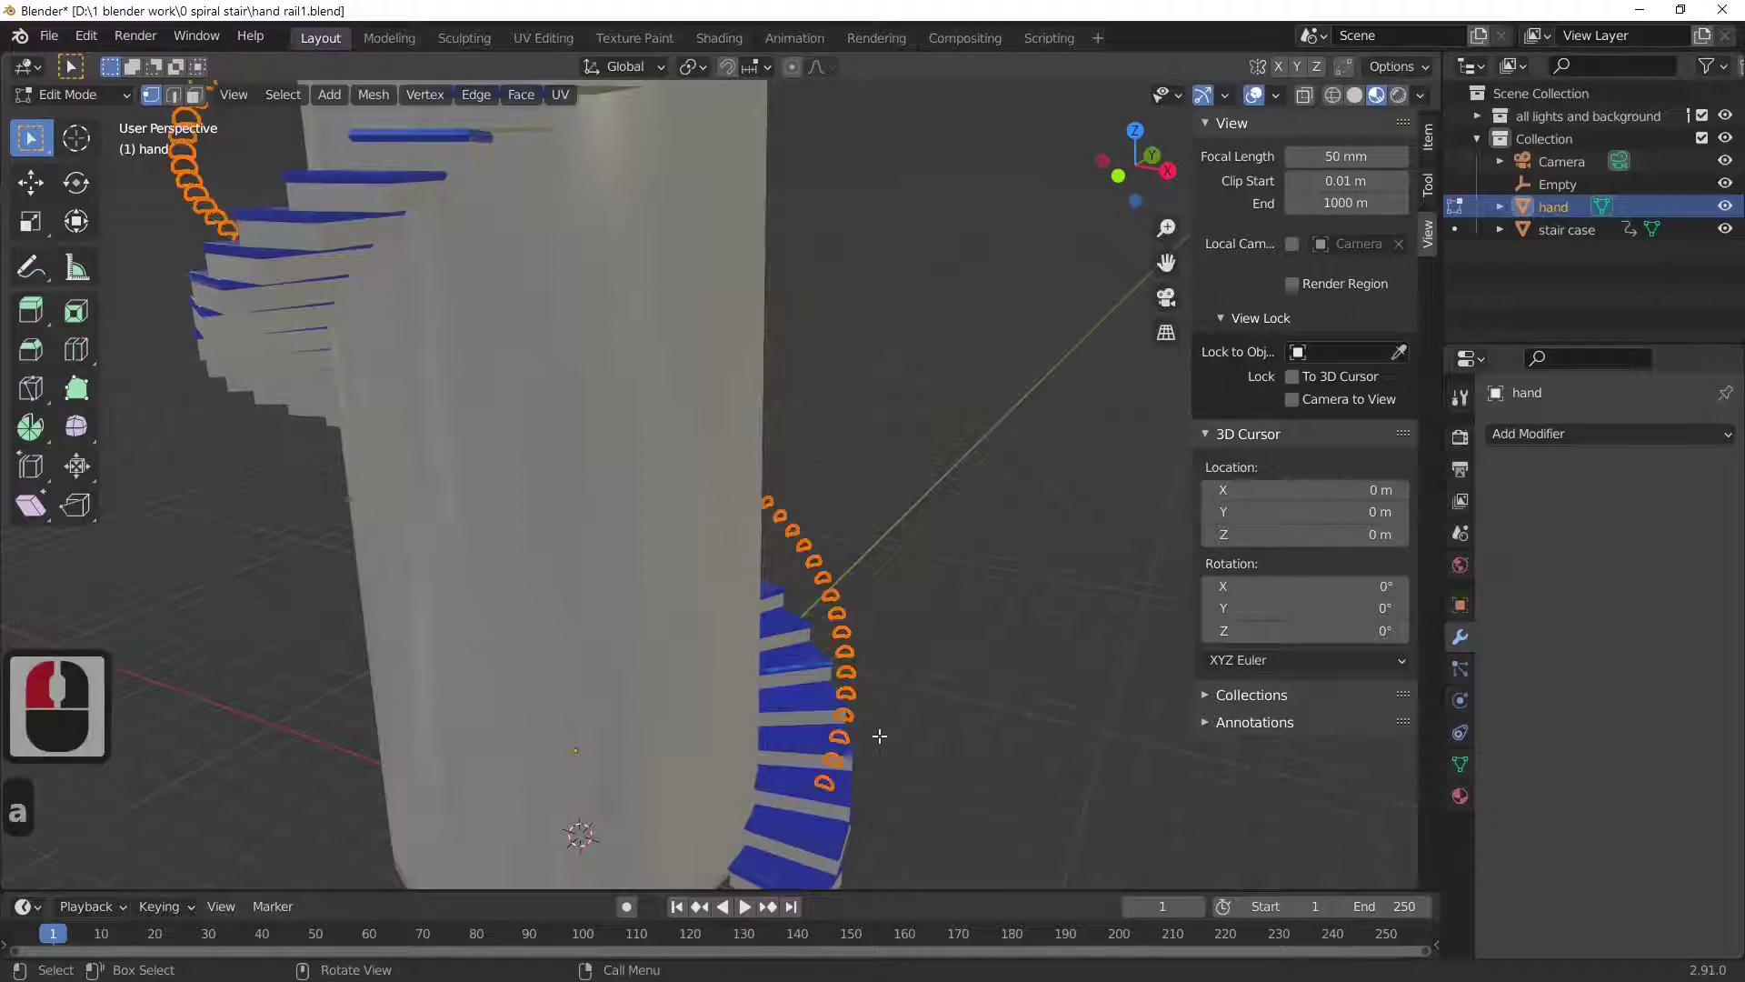
- In Edge select mode, Bridge Edge Loops to fuse the rings into one tube
{"action": "right_click", "coordinate": [848, 664]}
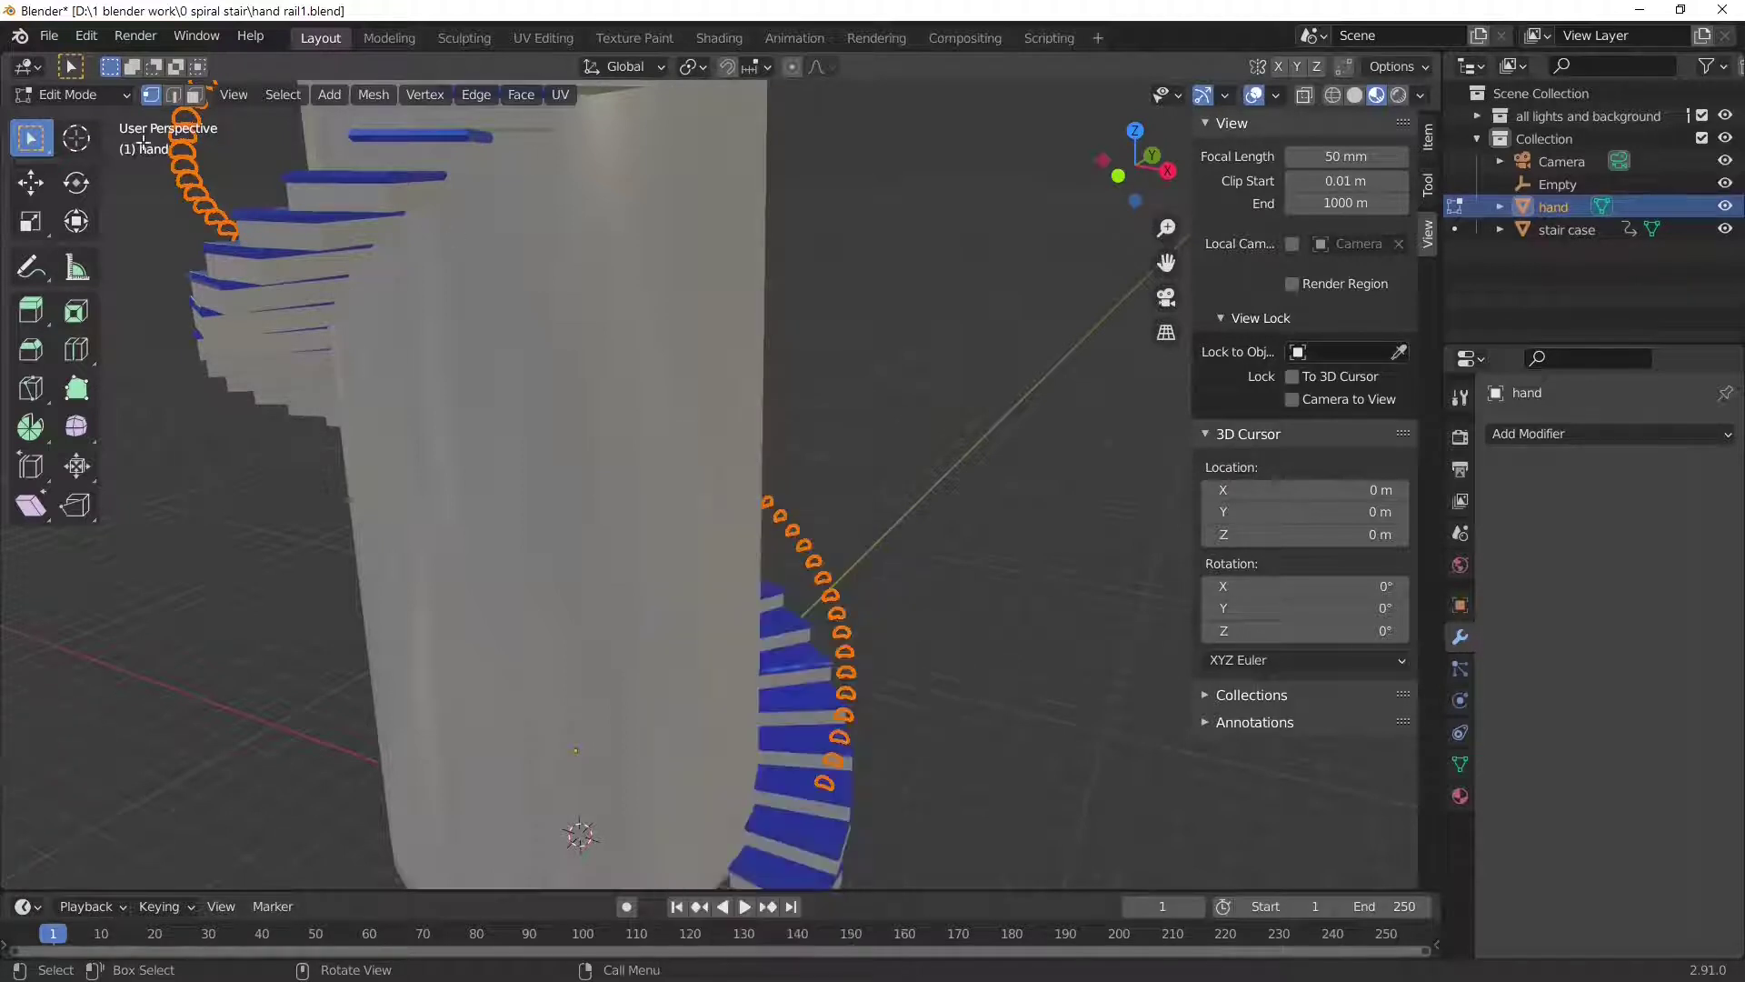
{"action": "left_click", "coordinate": [172, 96]}
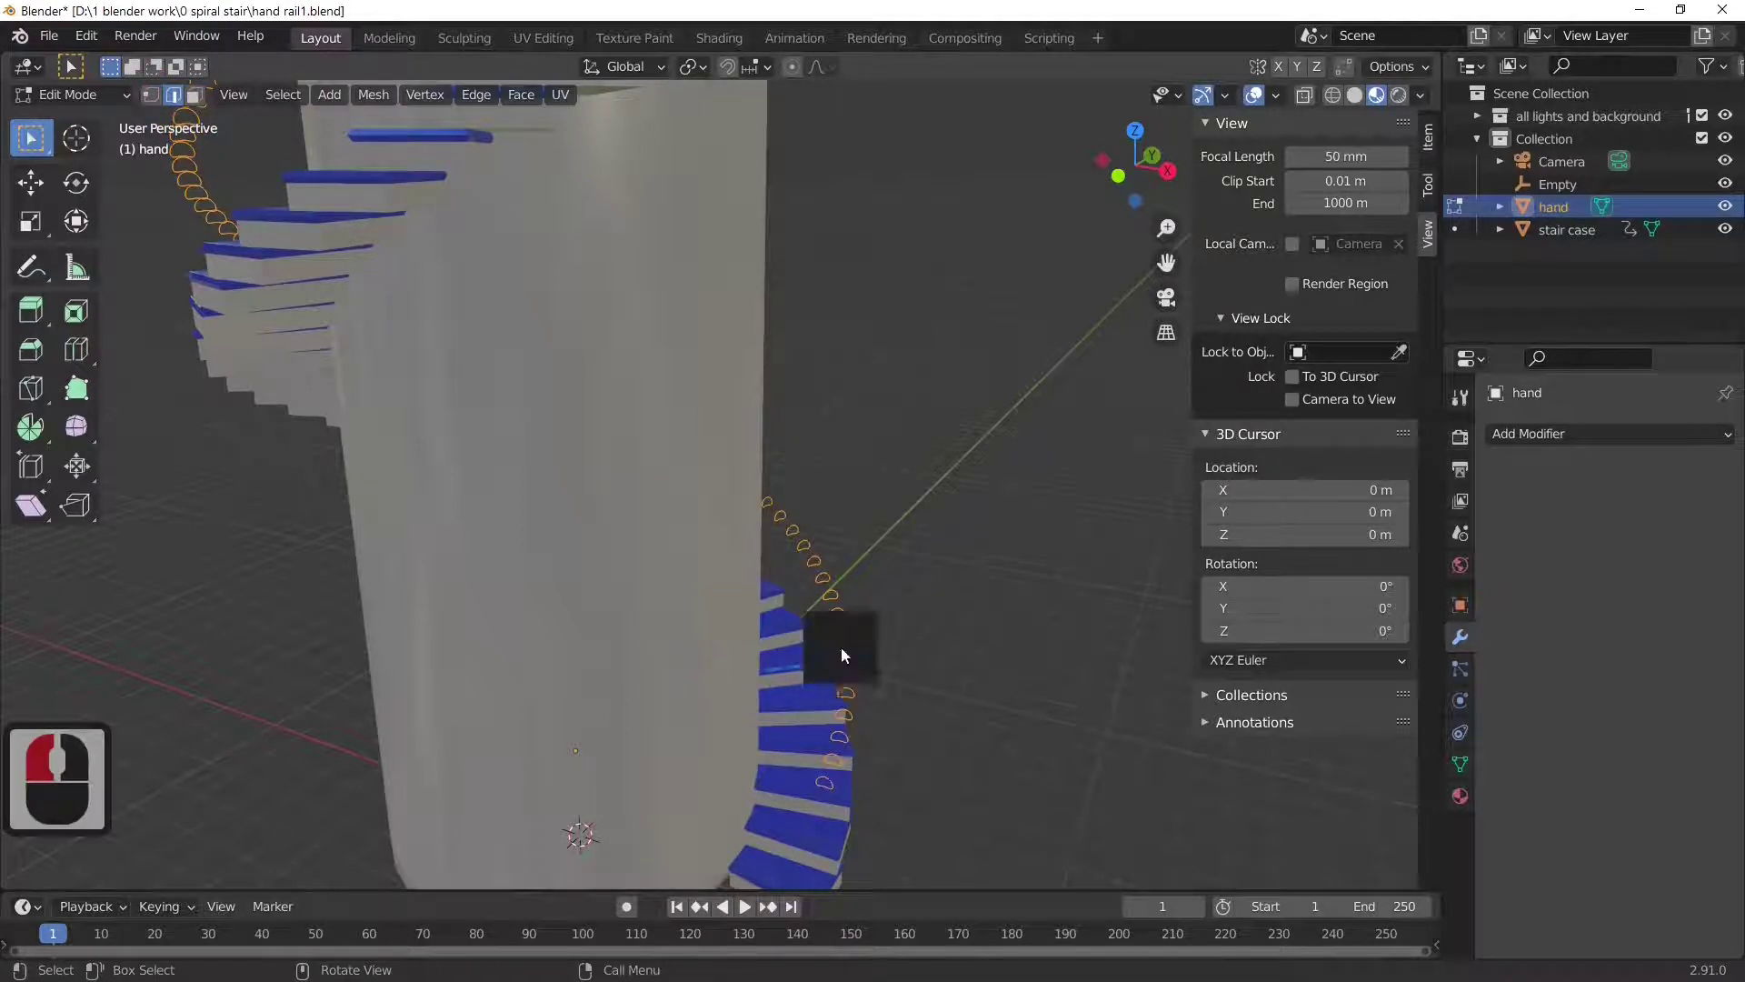
{"action": "right_click", "coordinate": [842, 652]}
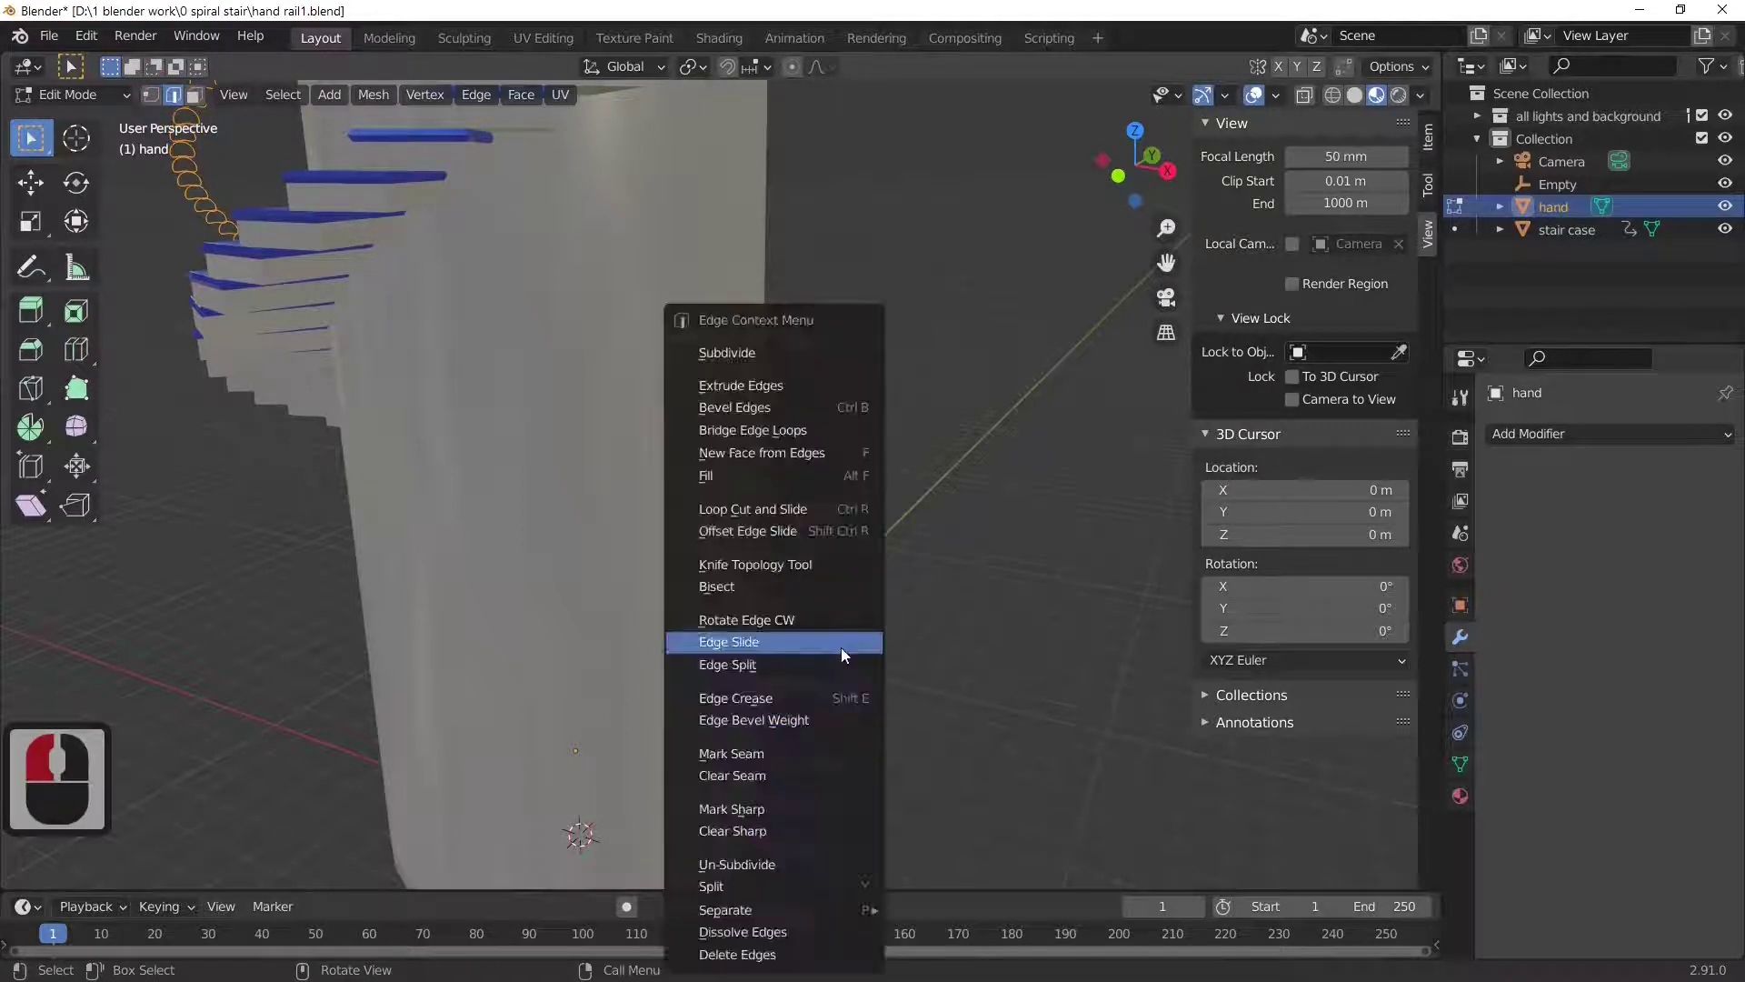
{"action": "left_click", "coordinate": [836, 431]}
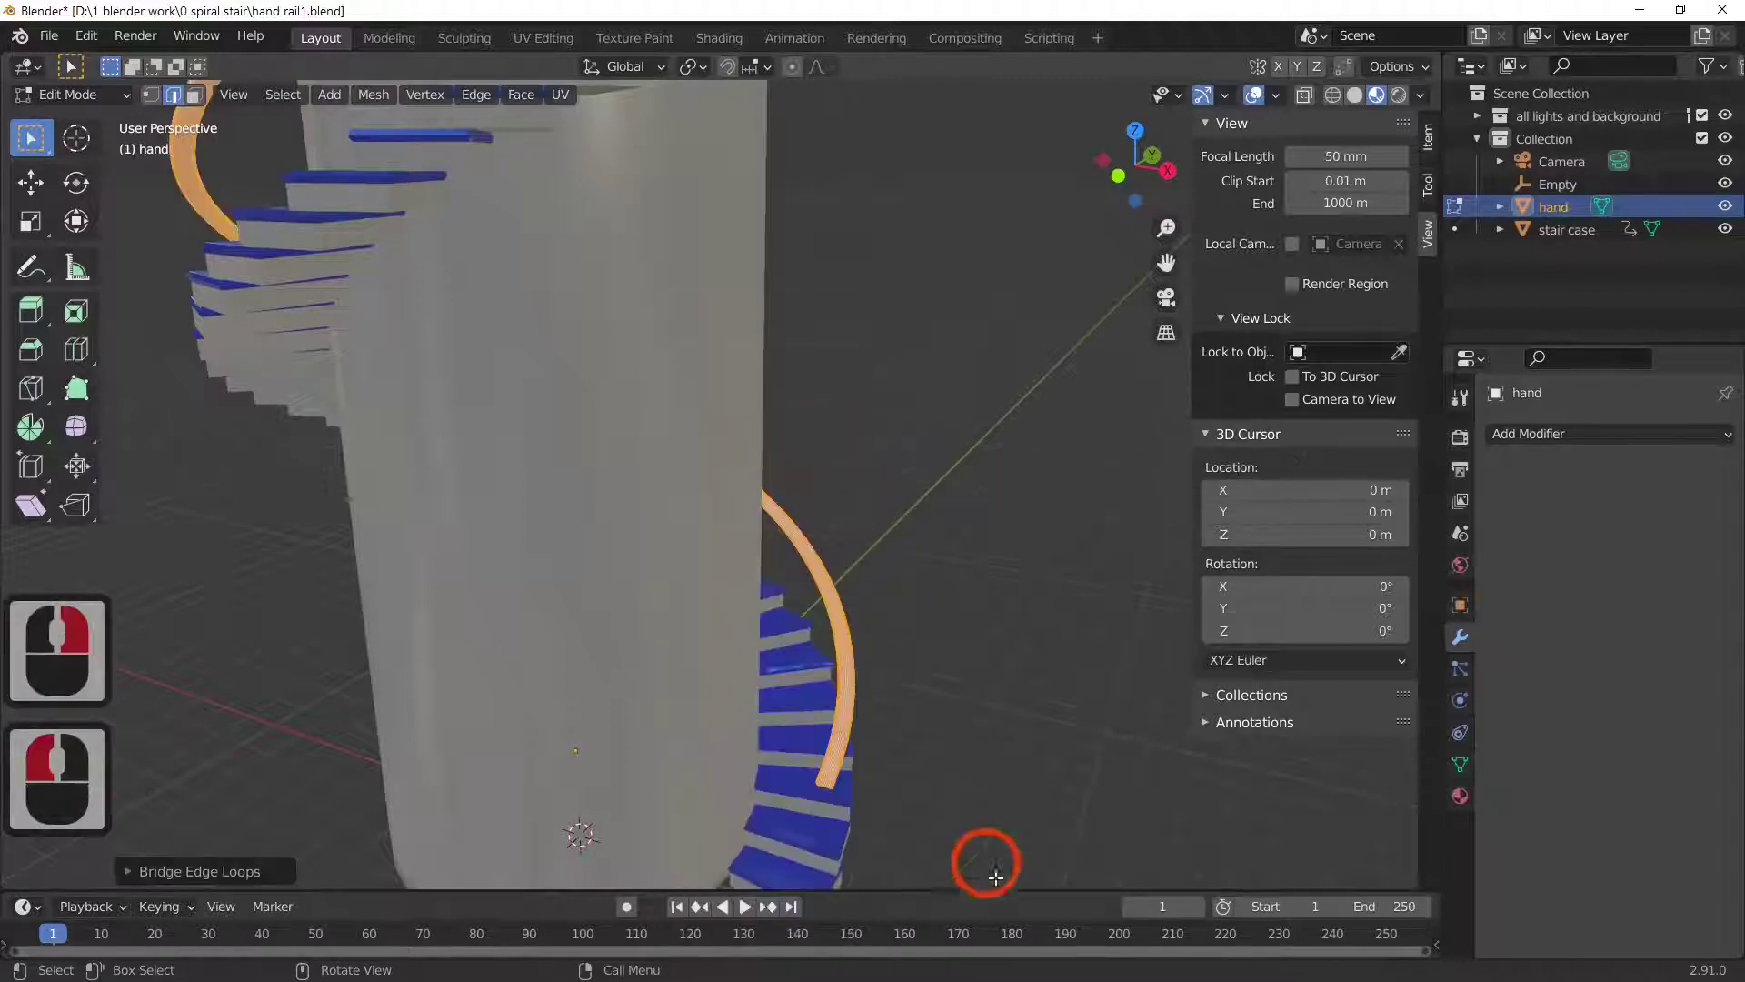
{"action": "scroll", "coordinate": [761, 819], "scroll_direction": "down", "scroll_amount": 8}
- Back in Object Mode, assign the existing dark brown 'Material' to the handrail
{"action": "middle_click_drag", "start_coordinate": [729, 807], "coordinate": [720, 8]}
{"action": "scroll", "coordinate": [779, 222], "scroll_direction": "down", "scroll_amount": 9}
{"action": "key", "text": "Tab"}
{"action": "middle_click_drag", "start_coordinate": [807, 282], "coordinate": [1345, 381]}
{"action": "left_click", "coordinate": [1460, 795]}
{"action": "left_click", "coordinate": [1502, 530]}
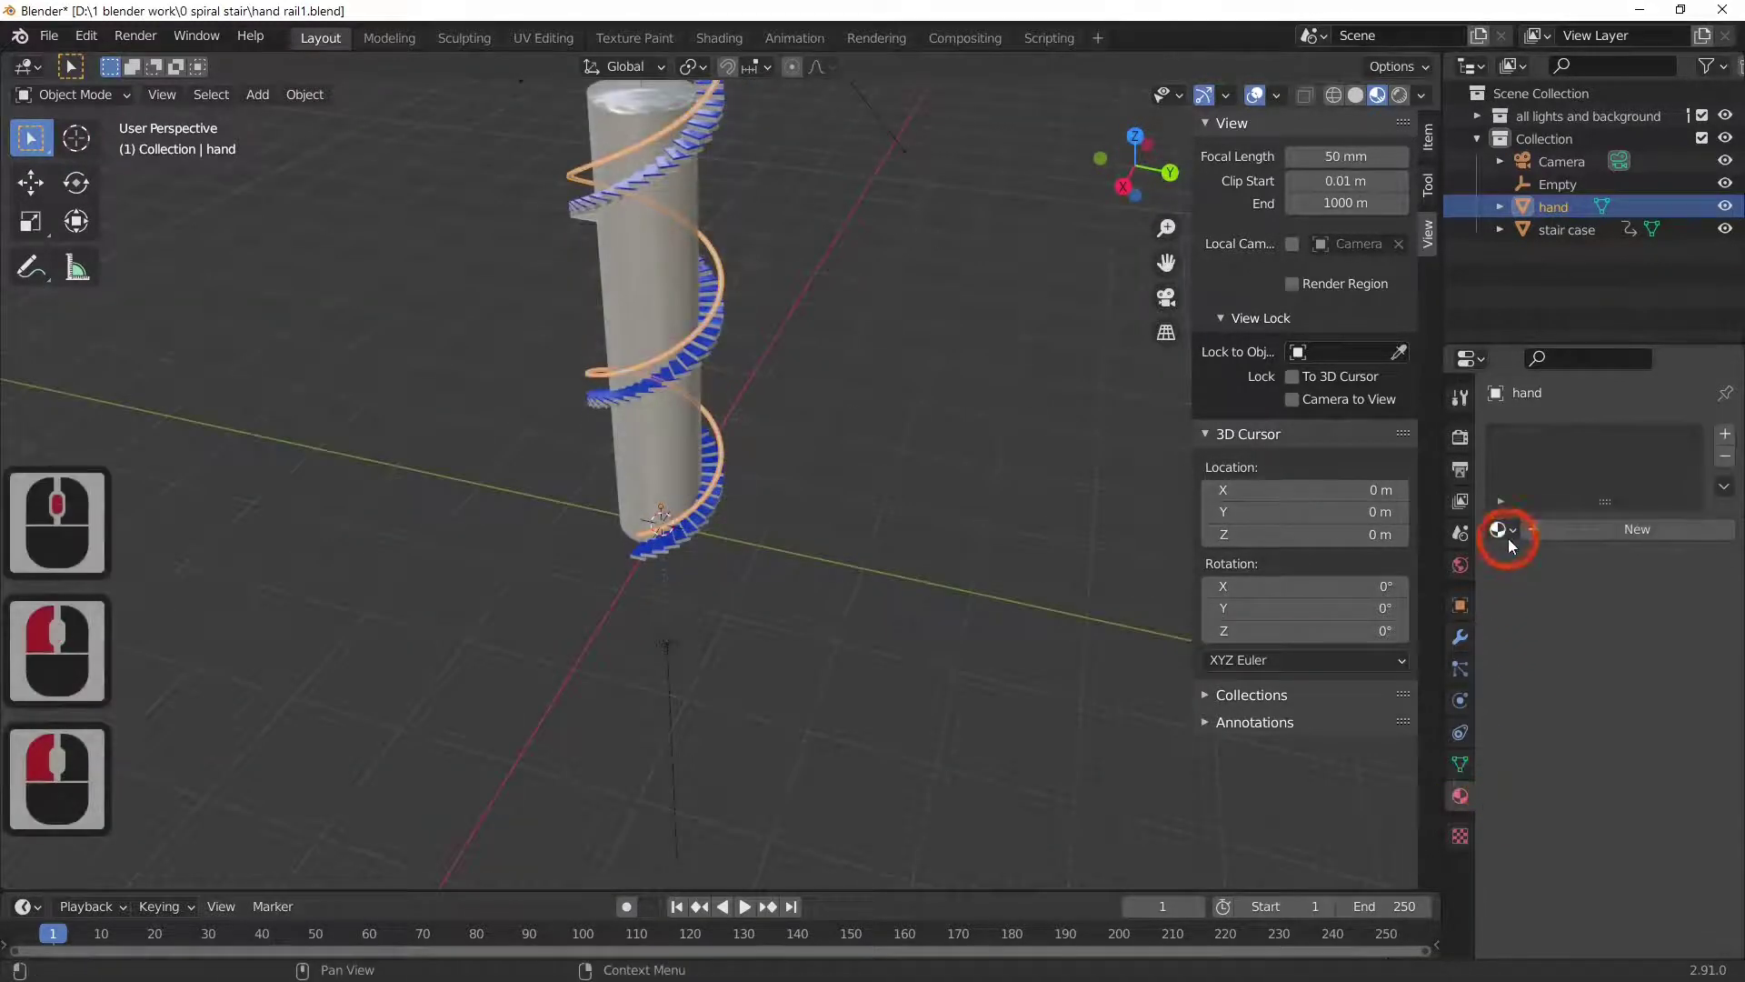
{"action": "left_click", "coordinate": [1348, 586]}
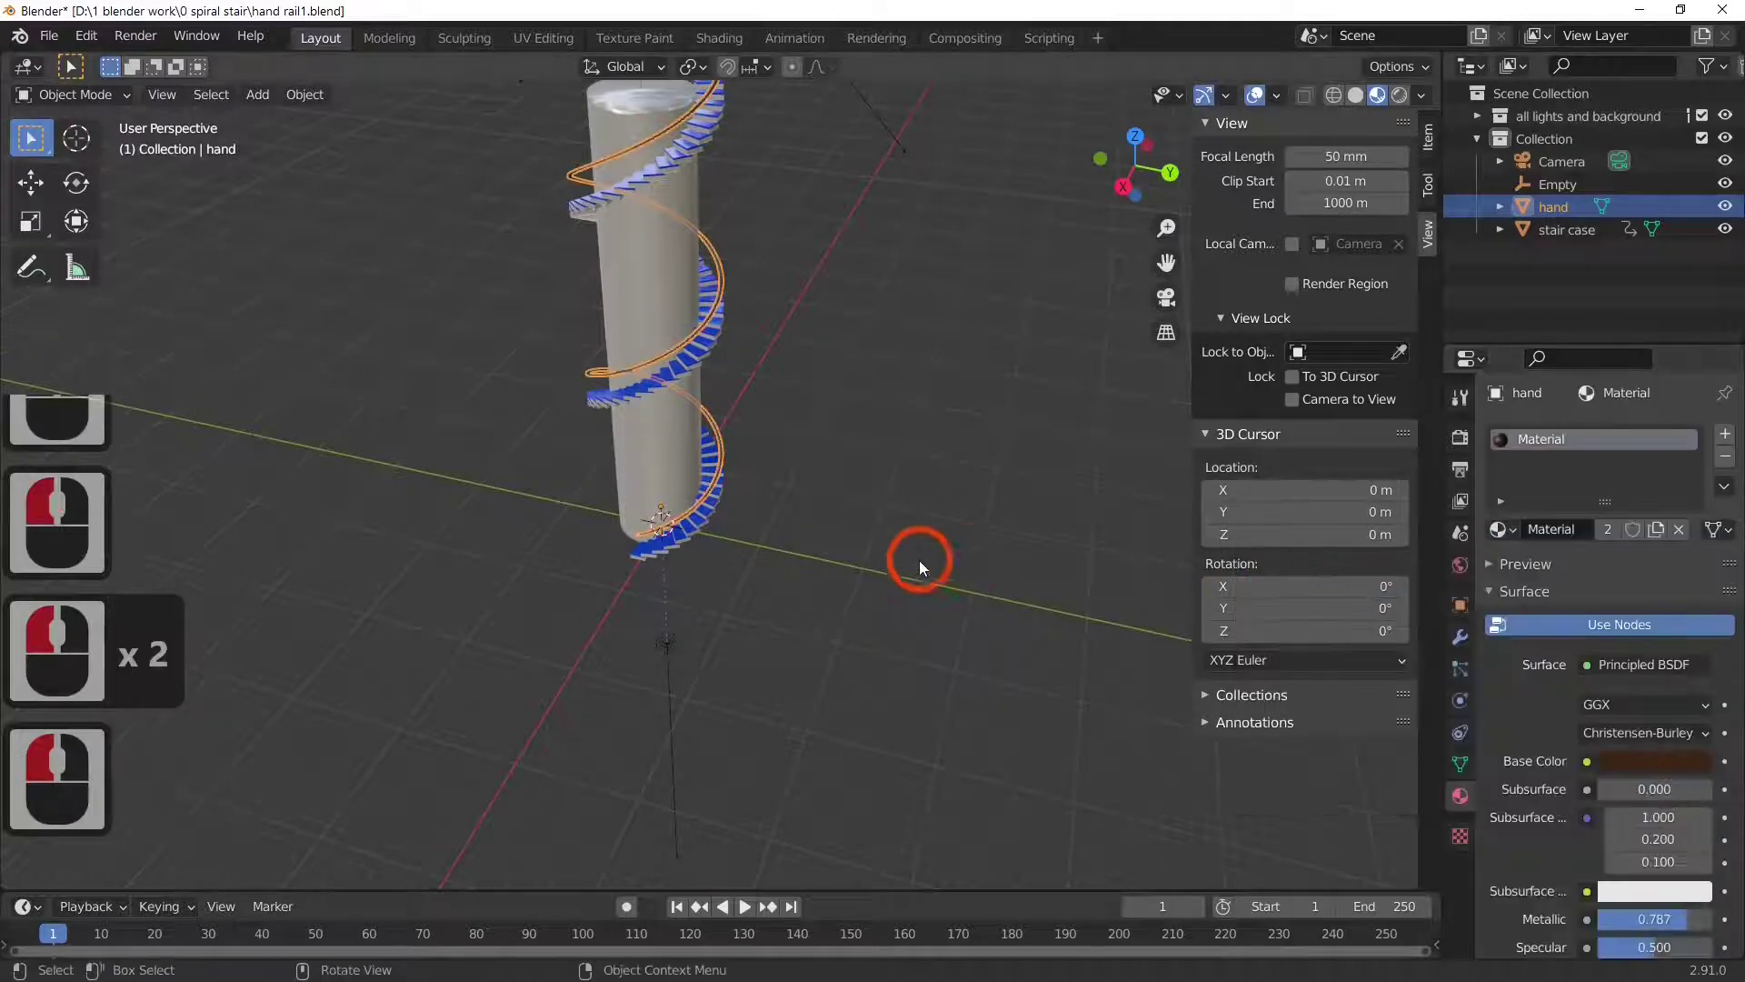
{"action": "scroll", "coordinate": [908, 564], "scroll_direction": "up", "scroll_amount": 4}
- Select the staircase and orbit to view the dark rail beside the blue steps
{"action": "left_click", "coordinate": [563, 443]}
{"action": "middle_click_drag", "start_coordinate": [563, 443], "coordinate": [784, 436]}
{"action": "scroll", "coordinate": [1092, 585], "scroll_direction": "up", "scroll_amount": 4}
{"action": "scroll", "coordinate": [1092, 585], "scroll_direction": "down", "scroll_amount": 5}
{"action": "scroll", "coordinate": [702, 441], "scroll_direction": "up", "scroll_amount": 3}
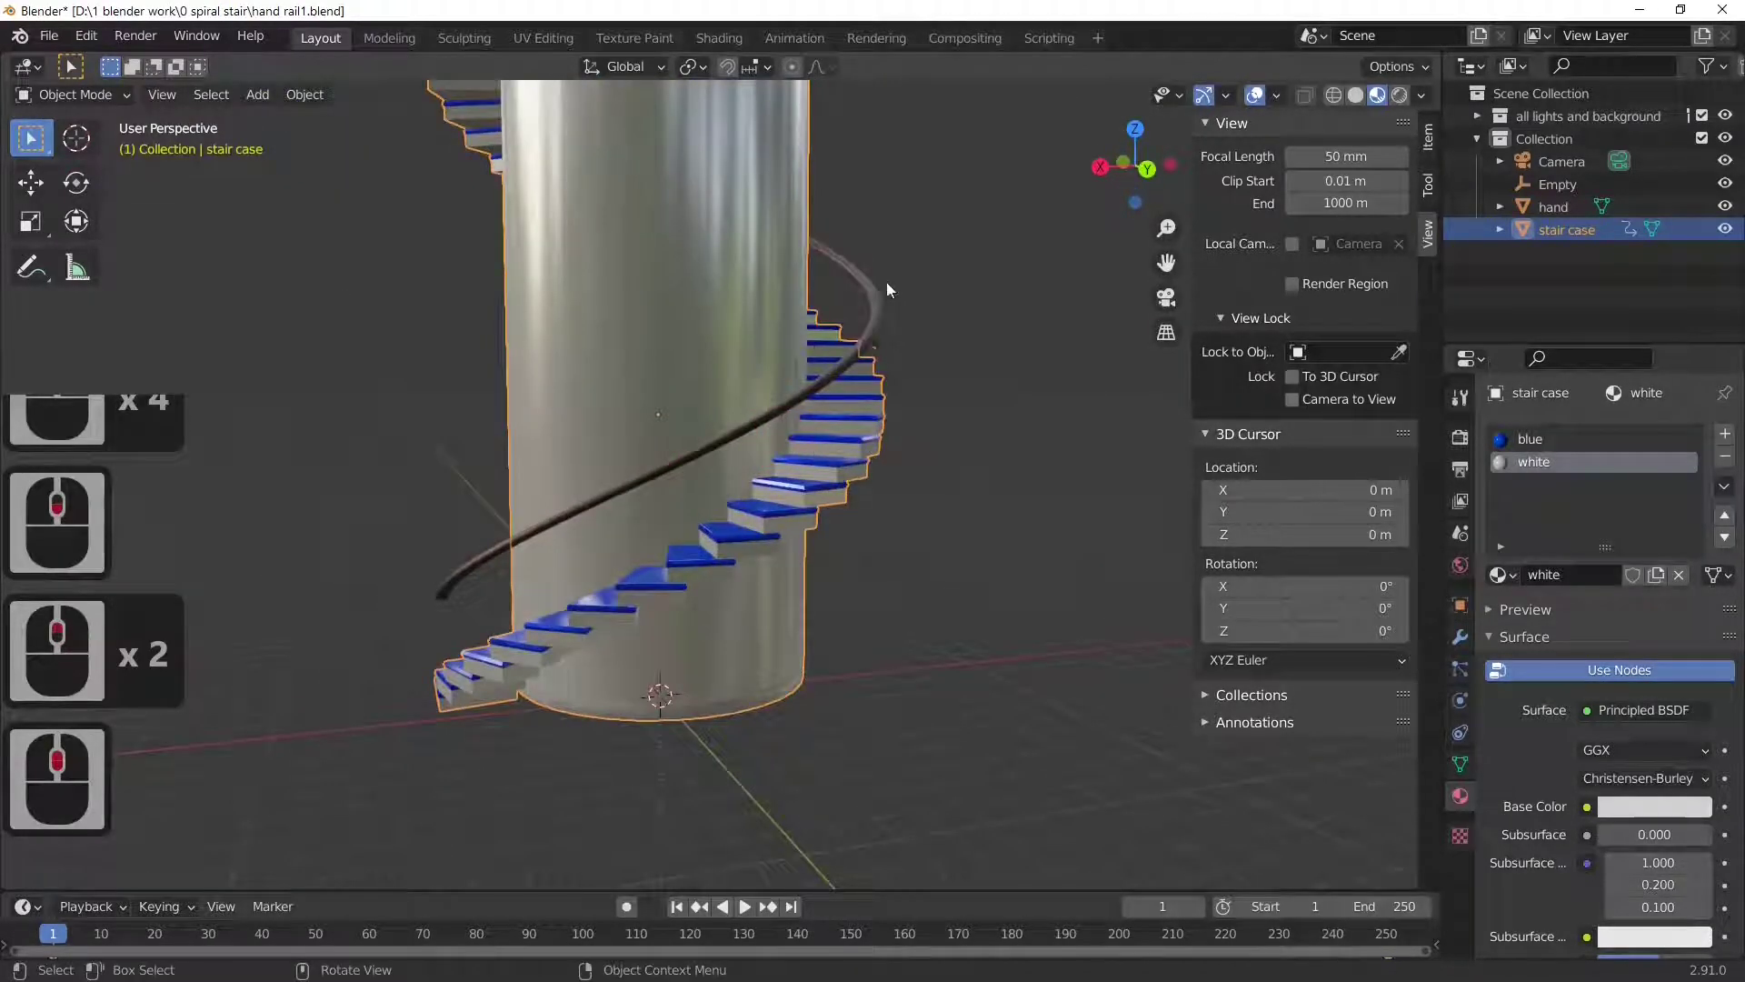
{"action": "middle_click_drag", "start_coordinate": [696, 569], "coordinate": [921, 437]}
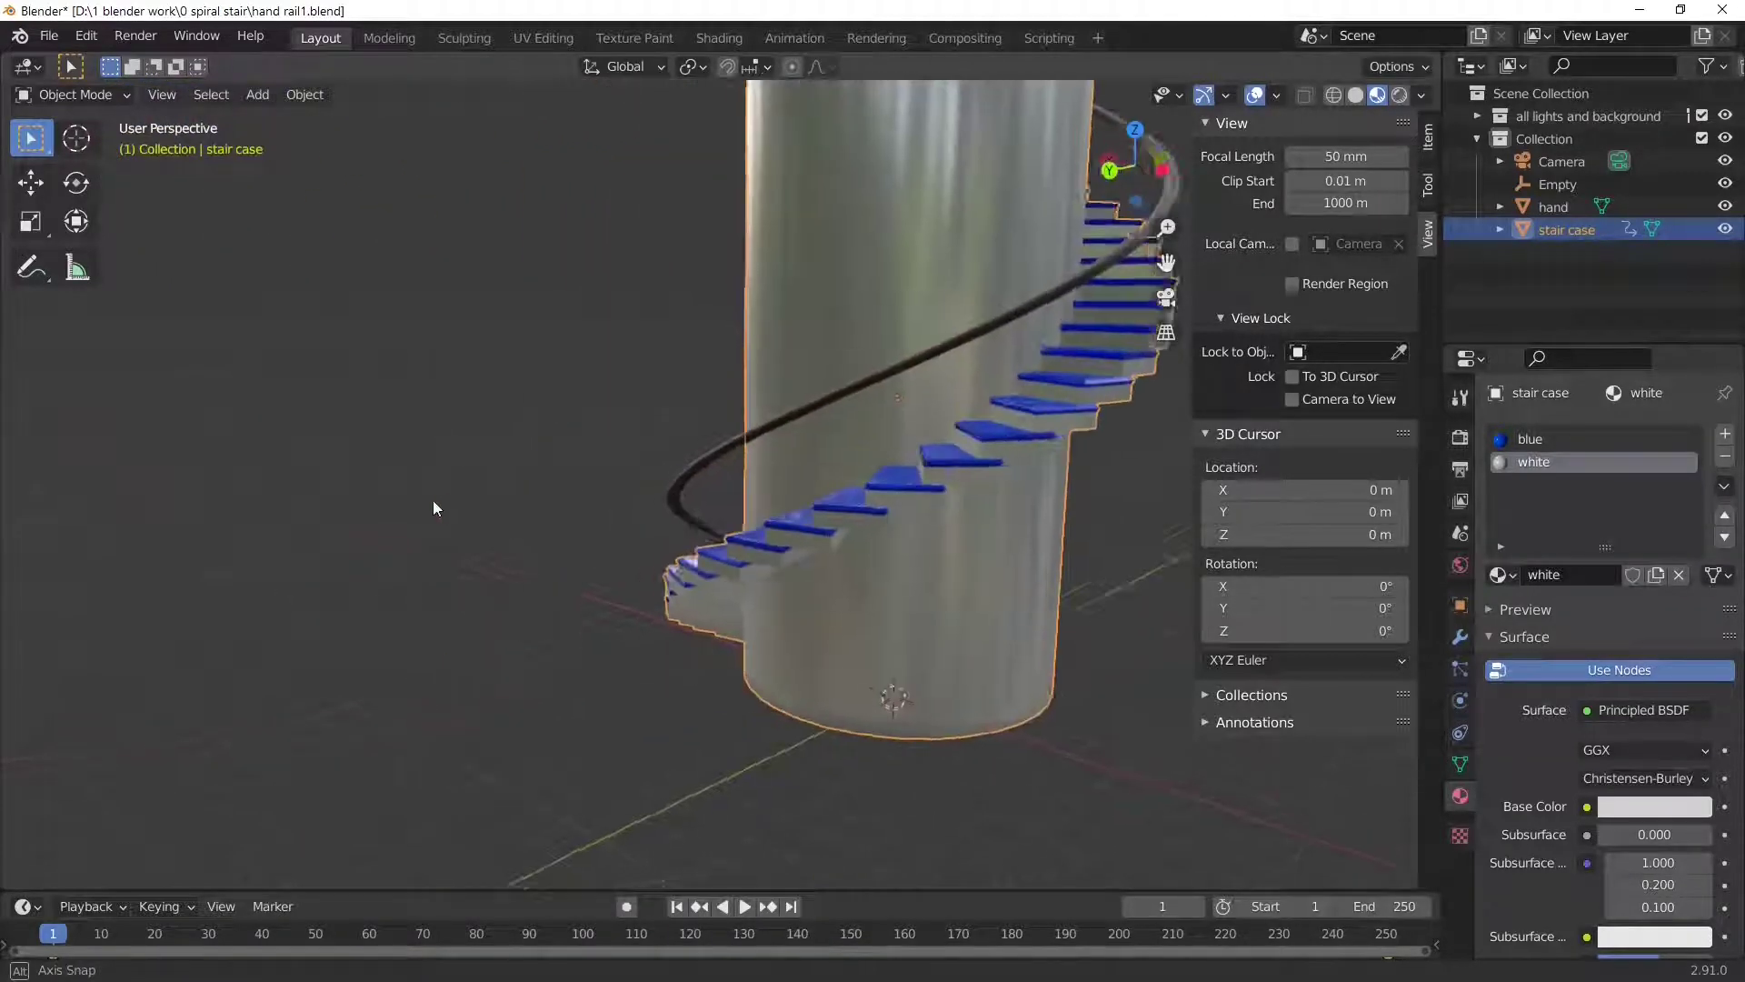
{"action": "scroll", "coordinate": [813, 471], "scroll_direction": "up", "scroll_amount": 7}
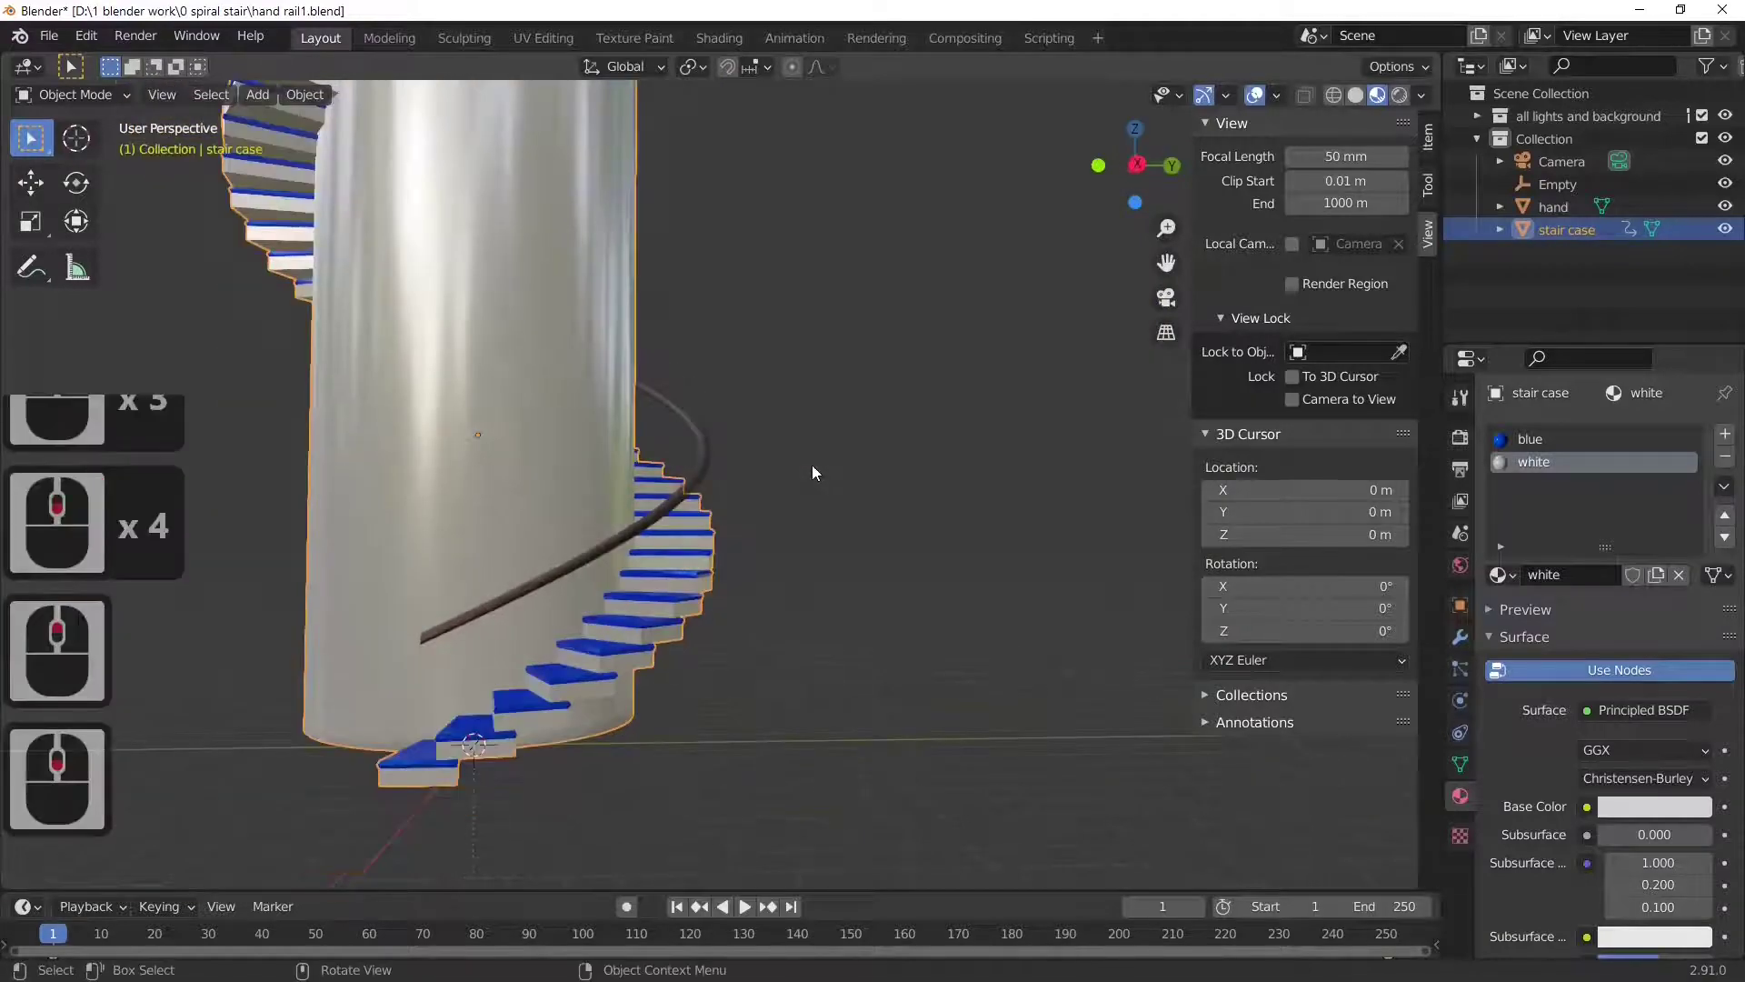